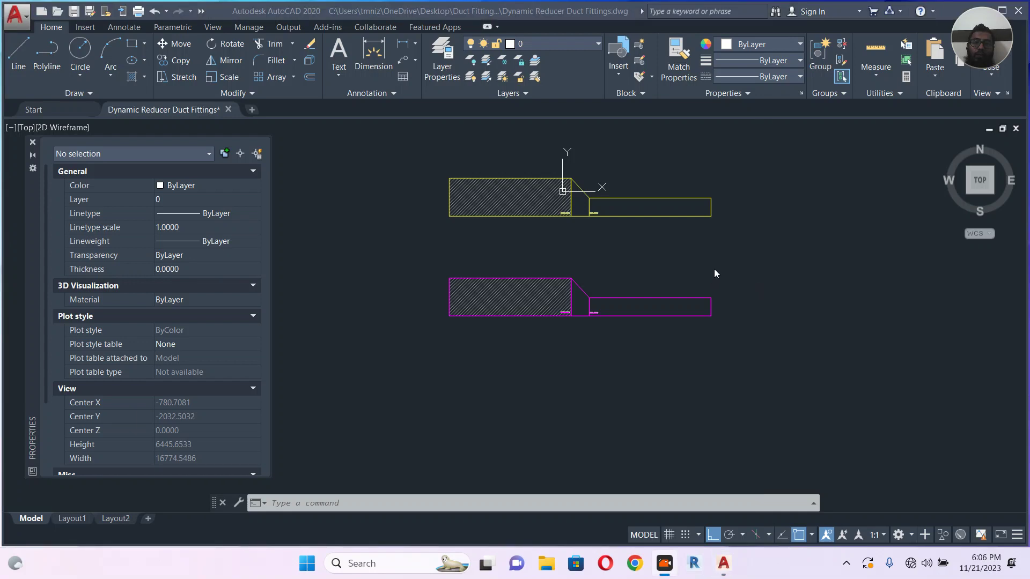
middle_click_drag(597, 273, 613, 308)
scroll(610, 349, "up", 2)
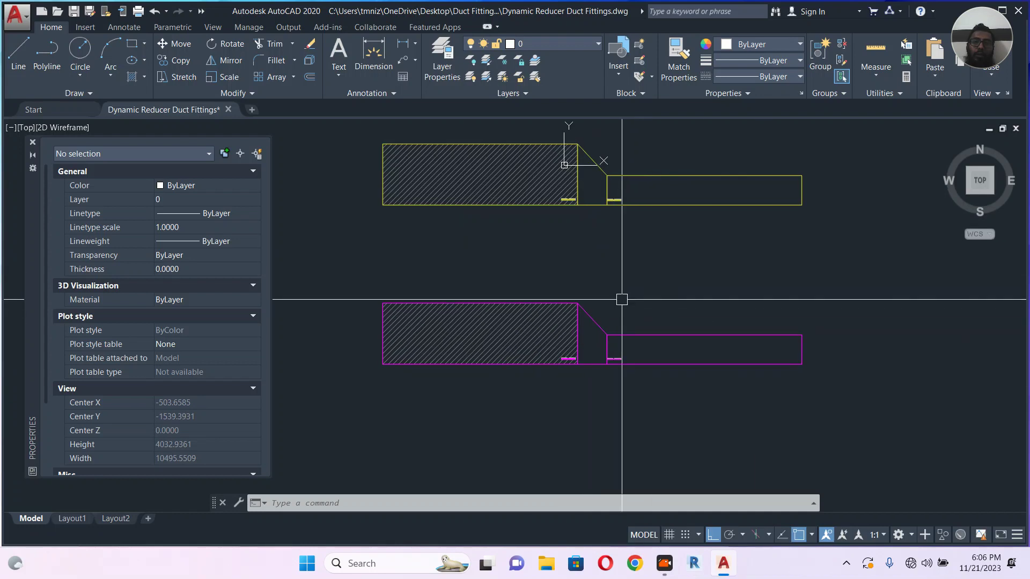
scroll(542, 373, "up", 8)
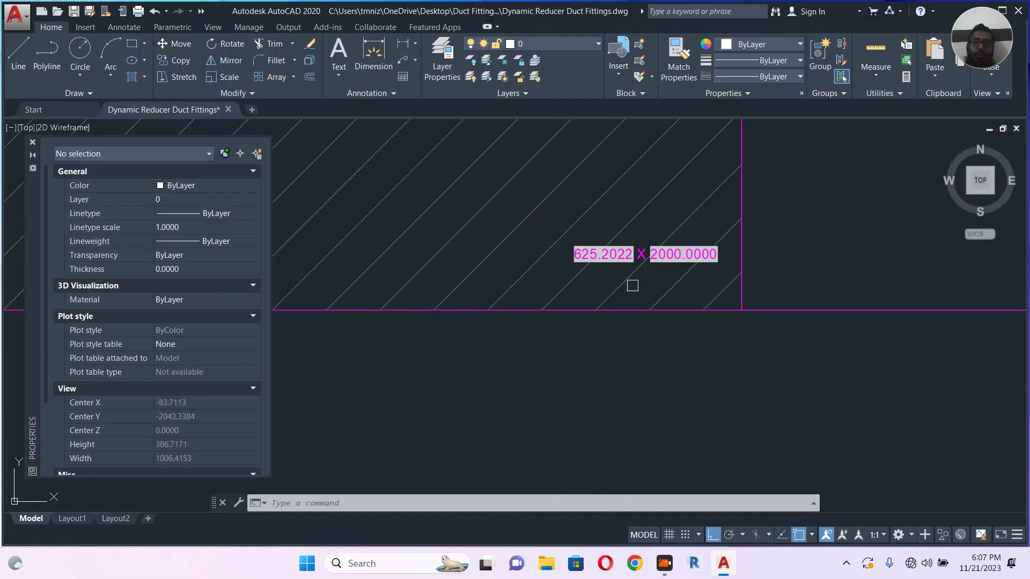
scroll(636, 282, "down", 10)
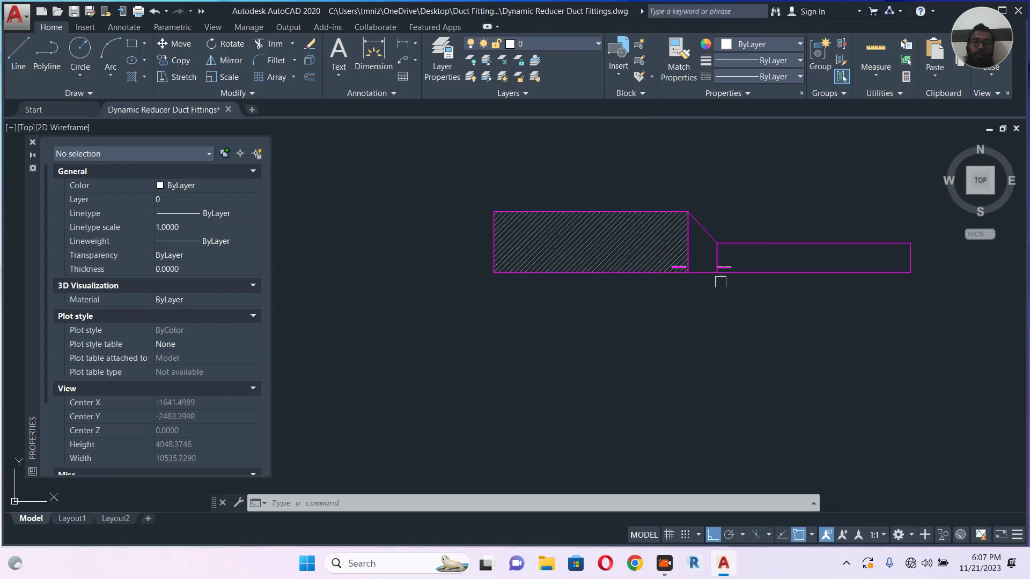
scroll(518, 305, "down", 2)
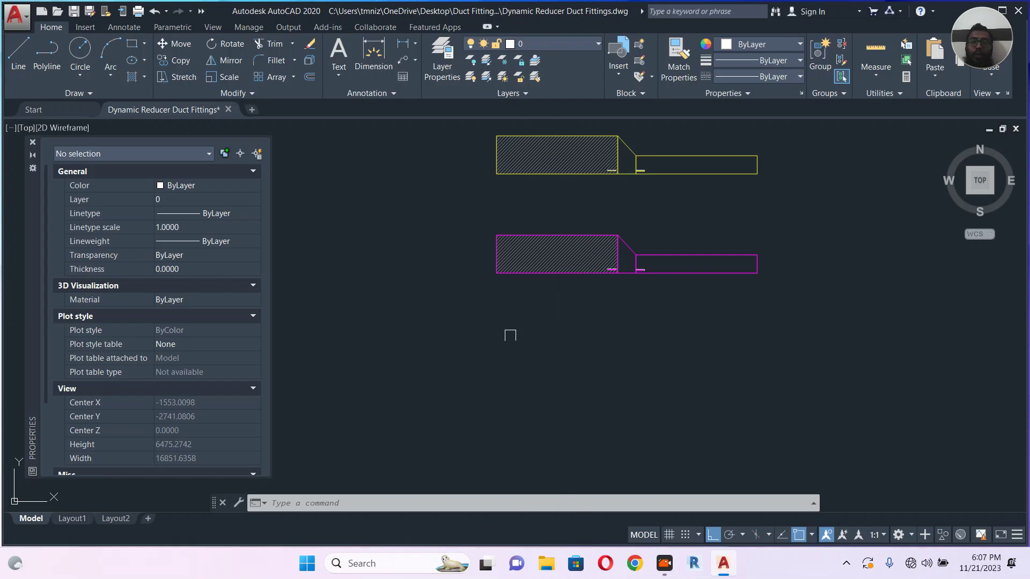
Draw a 200 by 200 rectangle in the empty area below and left of the magenta reducer
middle_click_drag(510, 336, 501, 318)
type("c")
key("Return")
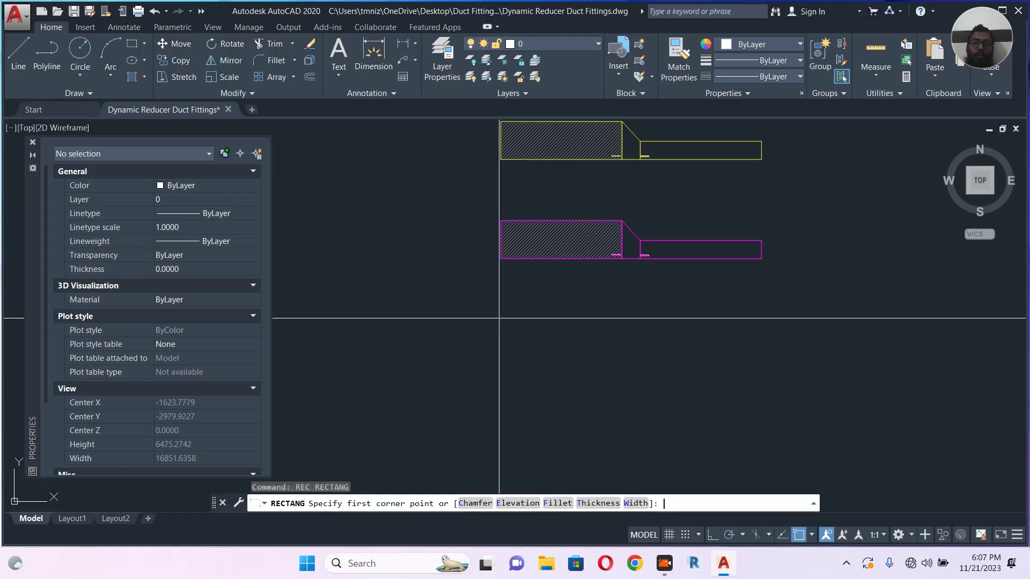
left_click(429, 318)
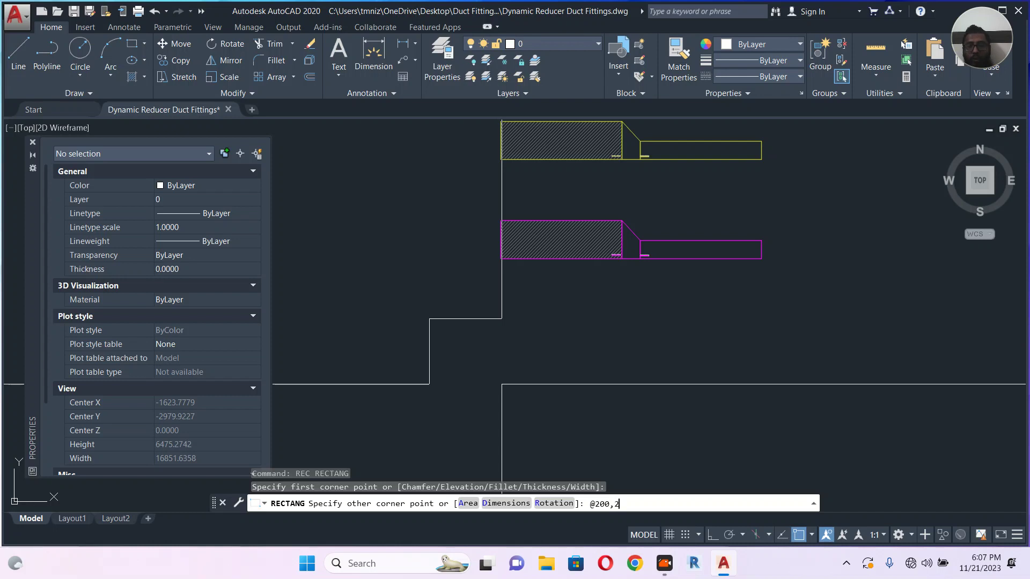
key("Return")
Stretch the upper edge of the 200 by 200 square upward by 100
scroll(439, 320, "up", 4)
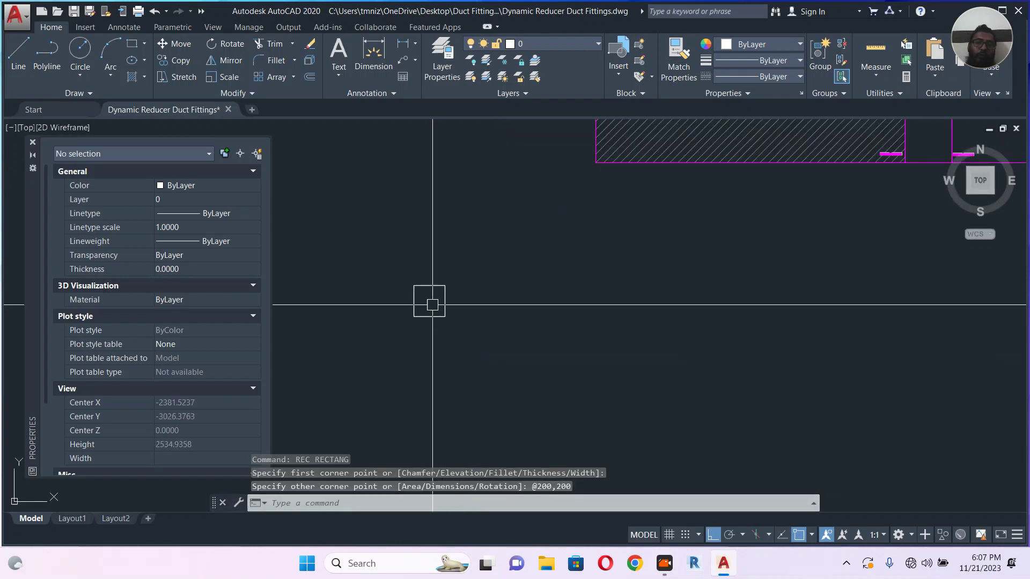
left_click(456, 262)
left_click(372, 297)
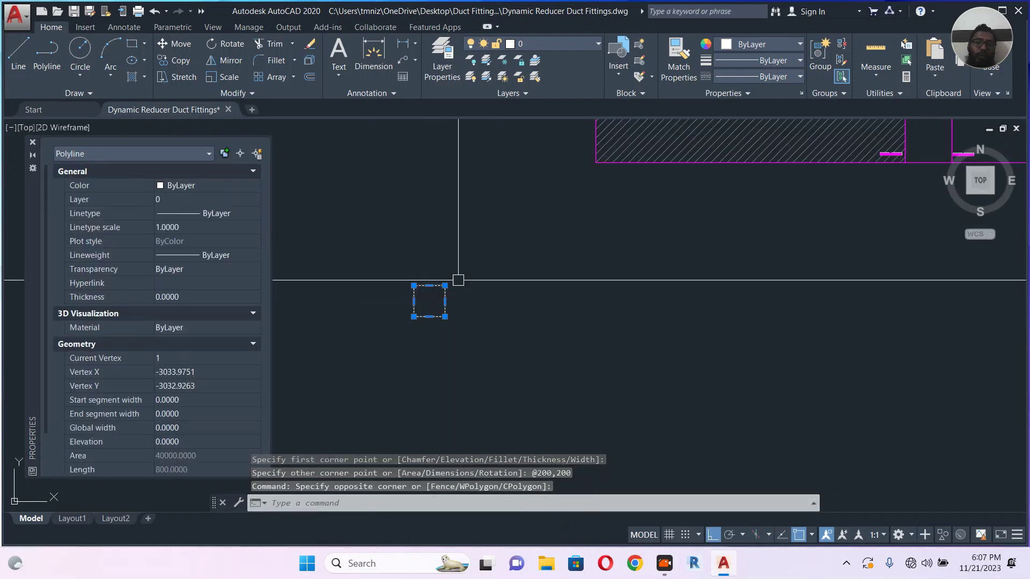
type("s")
key("Return")
left_click(532, 292)
type("100")
key("Return")
Copy the stretched rectangle about 440 units horizontally to its right
scroll(433, 283, "up", 4)
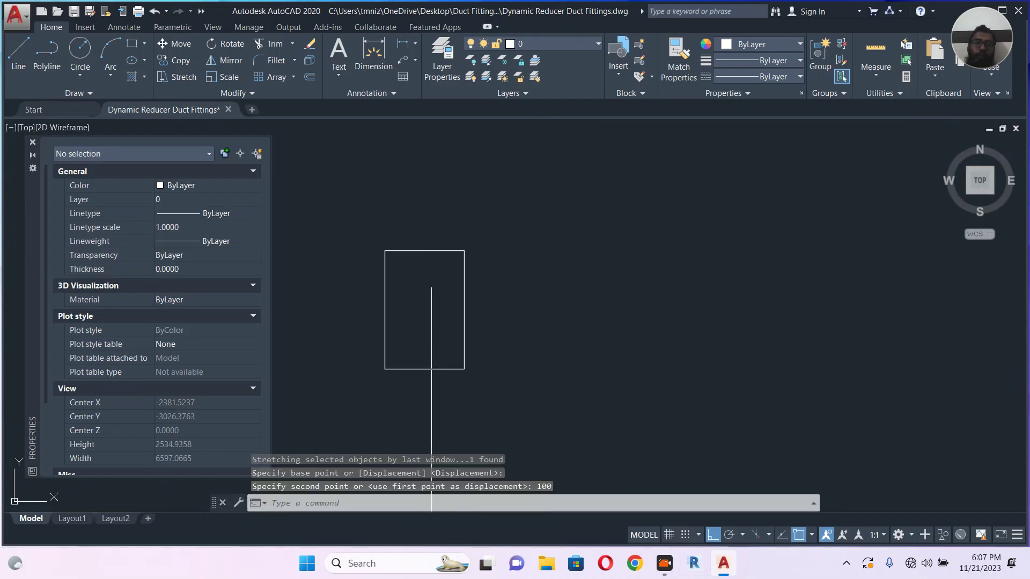
left_click(476, 252)
left_click(439, 280)
middle_click_drag(438, 280, 431, 291)
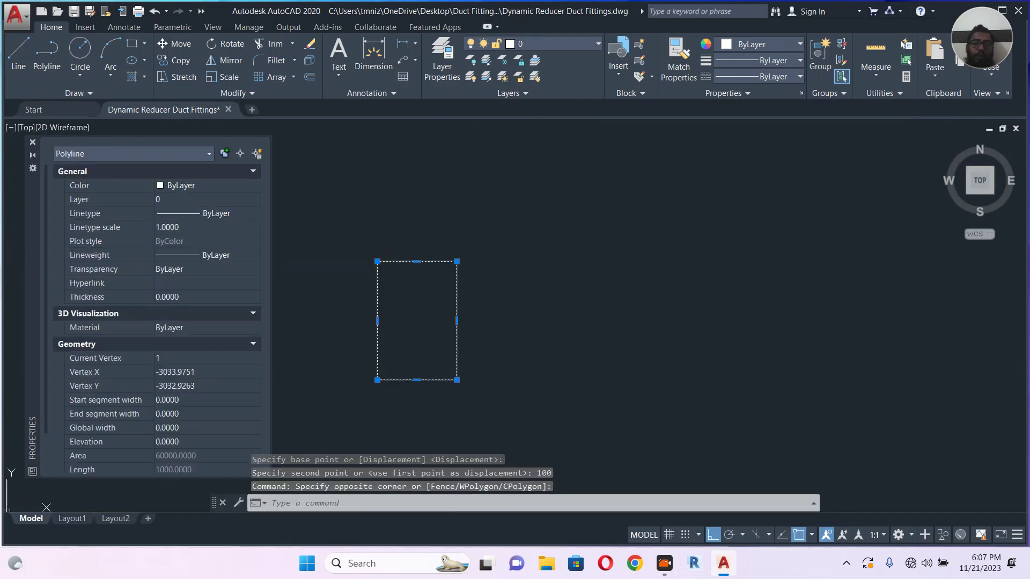
type("co")
key("Return")
left_click(497, 294)
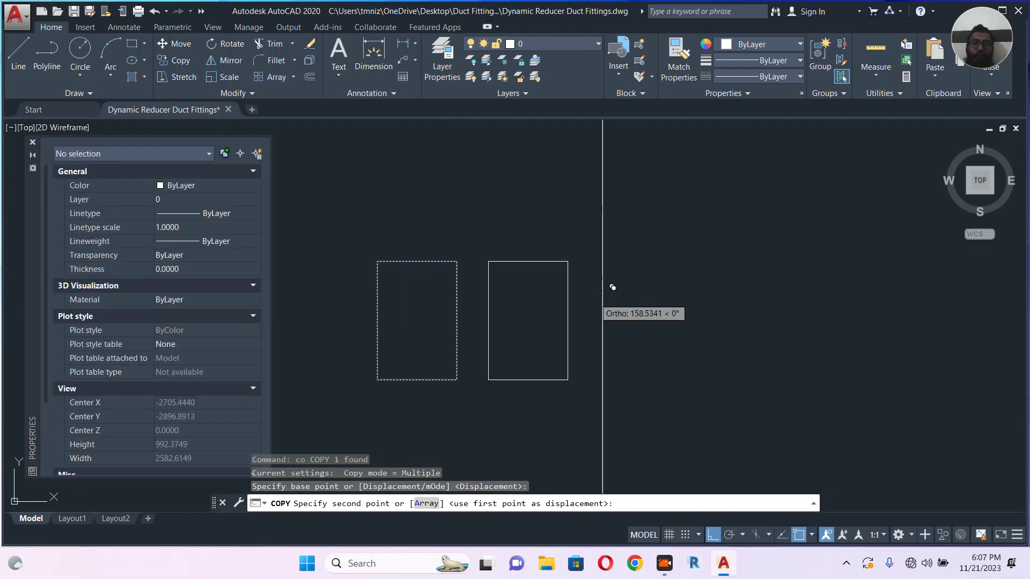
left_click(671, 295)
key("Escape")
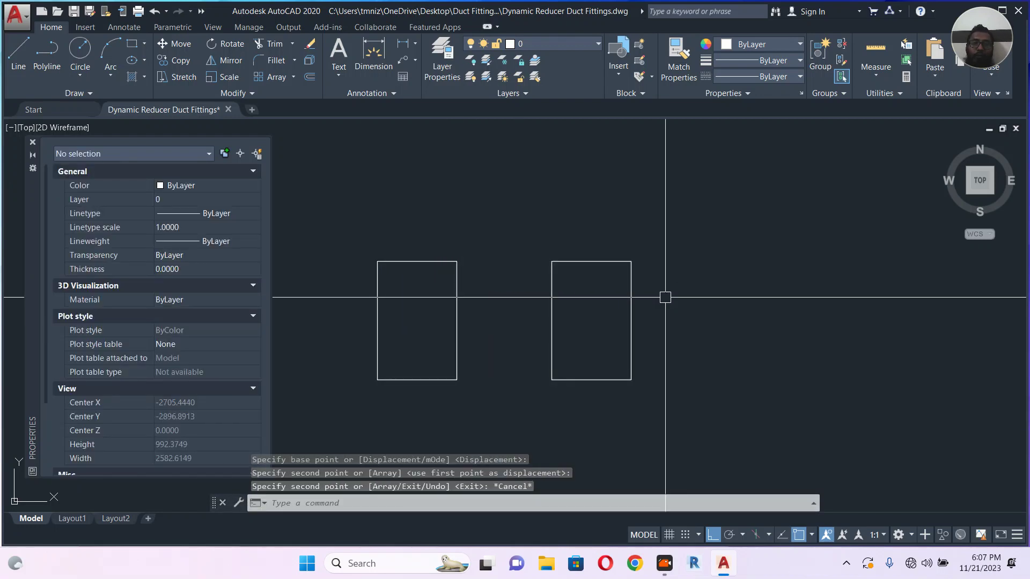
Rotate the copied rectangle 90° about a point near its centre so it lies horizontally
left_click(665, 306)
left_click(609, 273)
middle_click_drag(584, 334, 595, 352)
type("ro")
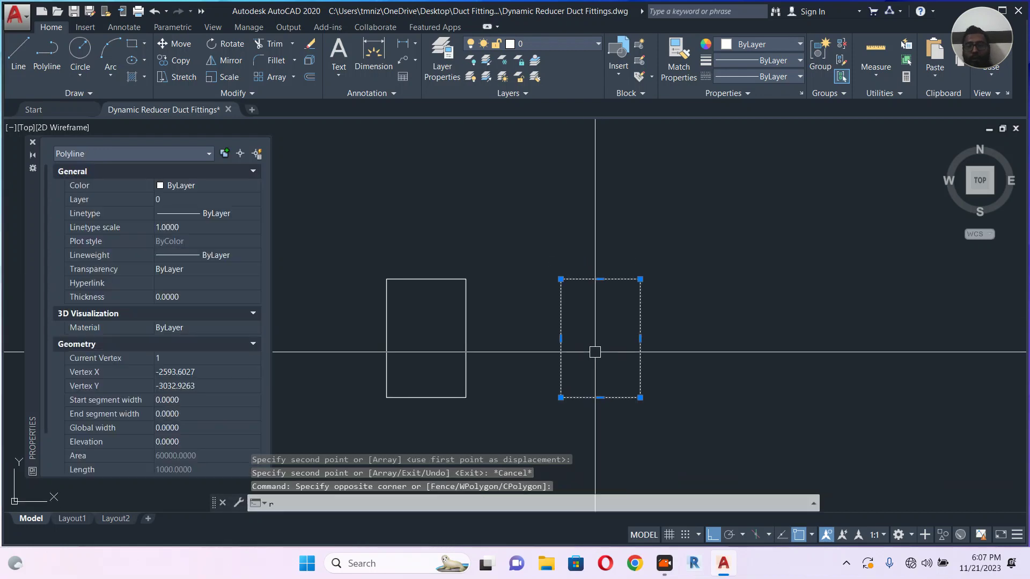
key("Return")
left_click(600, 338)
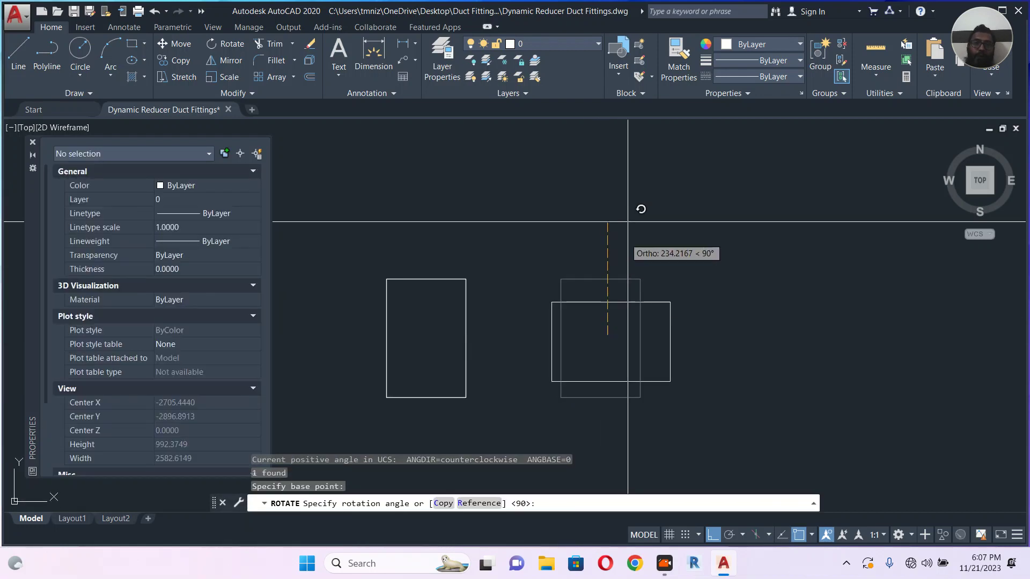
left_click(601, 298)
Move the horizontal rectangle so its lower-left corner meets the upright rectangle's upper-right corner
left_click(600, 299)
left_click(582, 322)
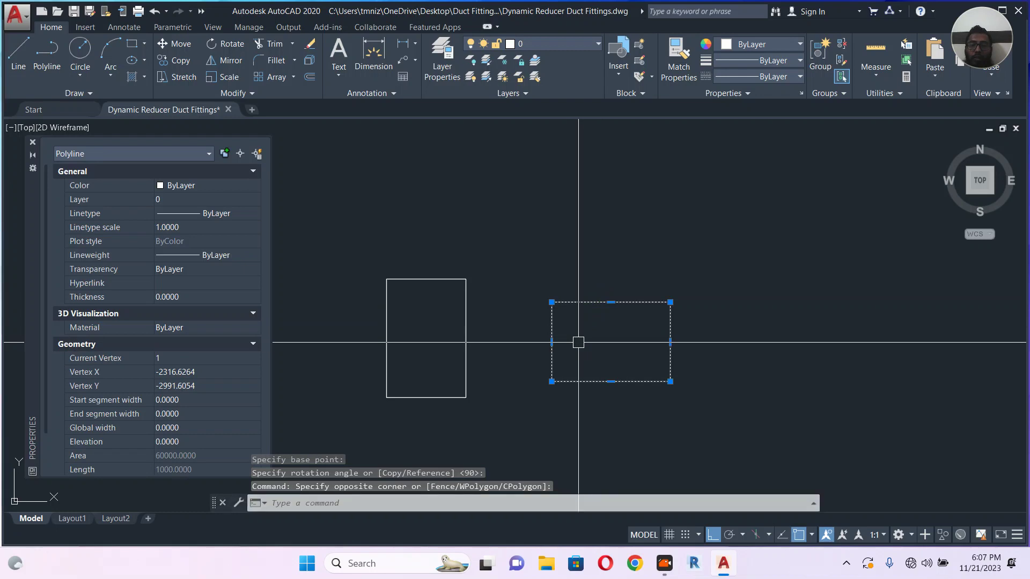
type("m")
key("Return")
left_click(551, 381)
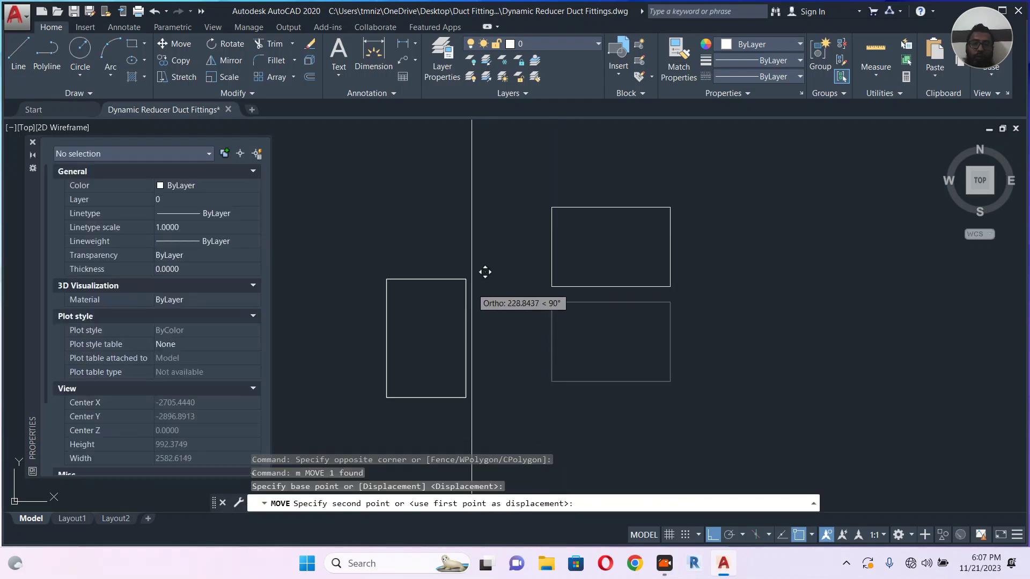
left_click(465, 279)
key("Escape")
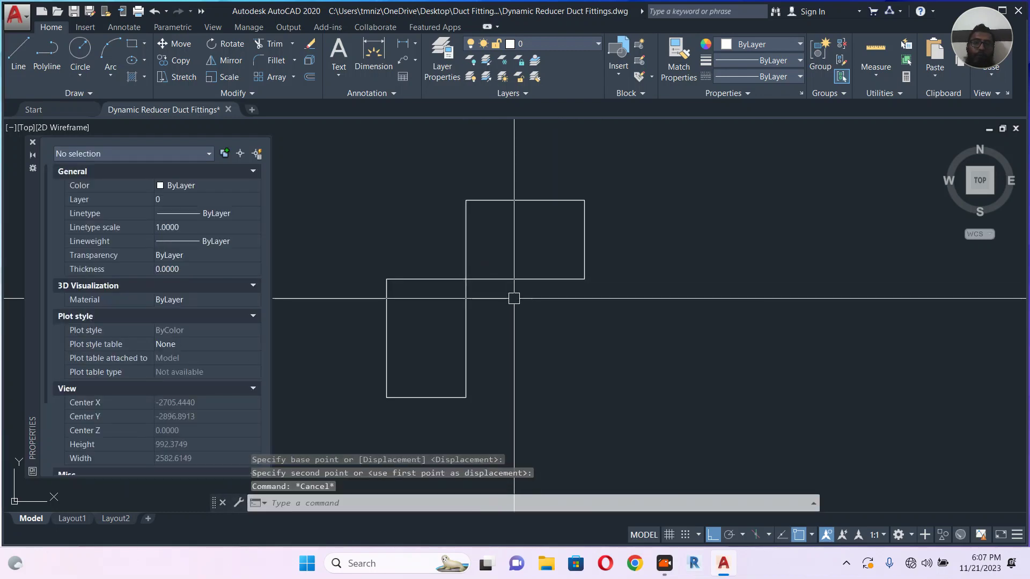
Erase both joined rectangles below the magenta reducer
scroll(629, 320, "down", 2)
scroll(612, 322, "down", 2)
left_click(639, 249)
left_click(506, 363)
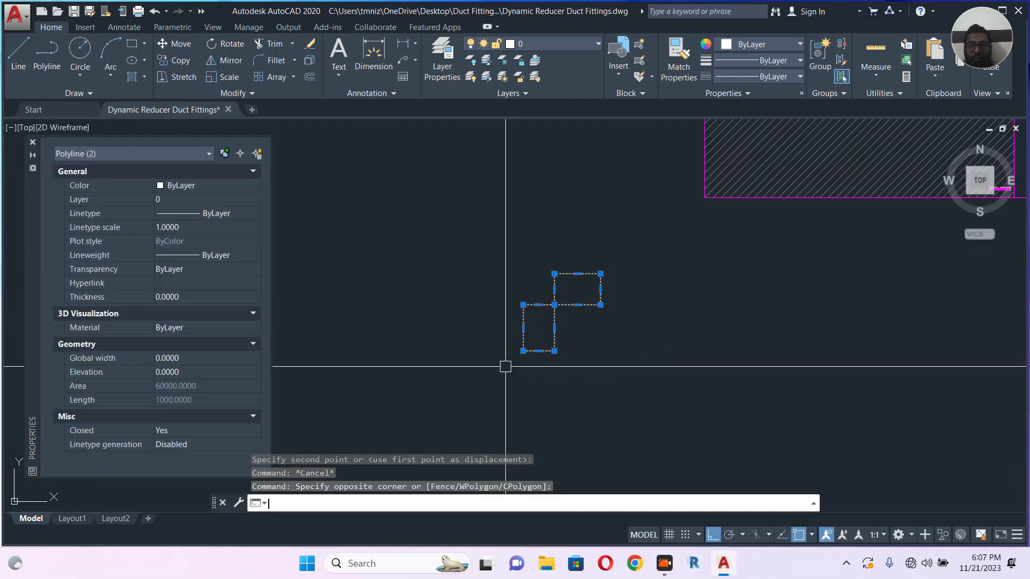
type("e")
key("Return")
Draw an L-shaped polyline in the empty area, 300 units upward and then 300 units to the right
type("pl")
key("Return")
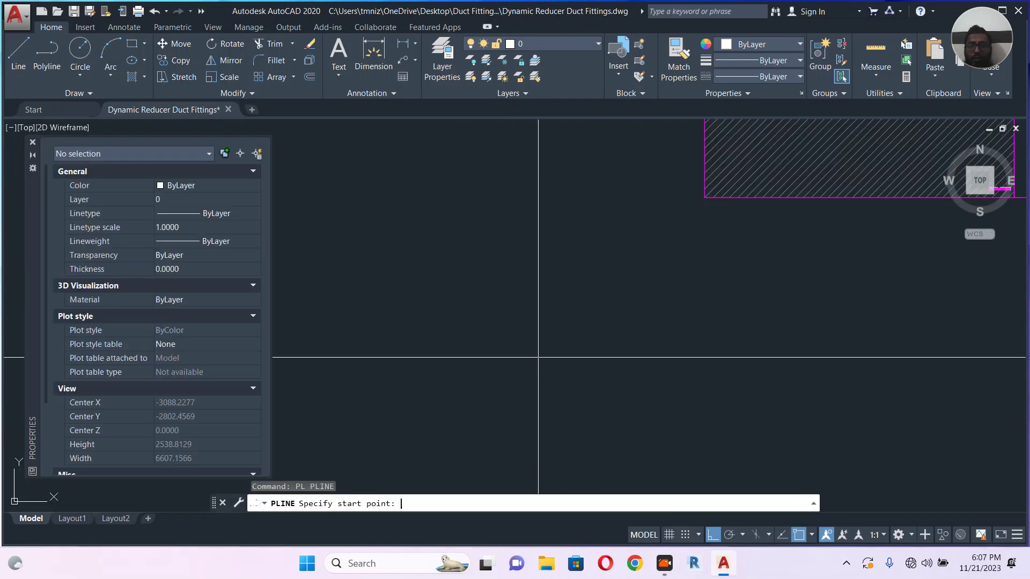
left_click(496, 397)
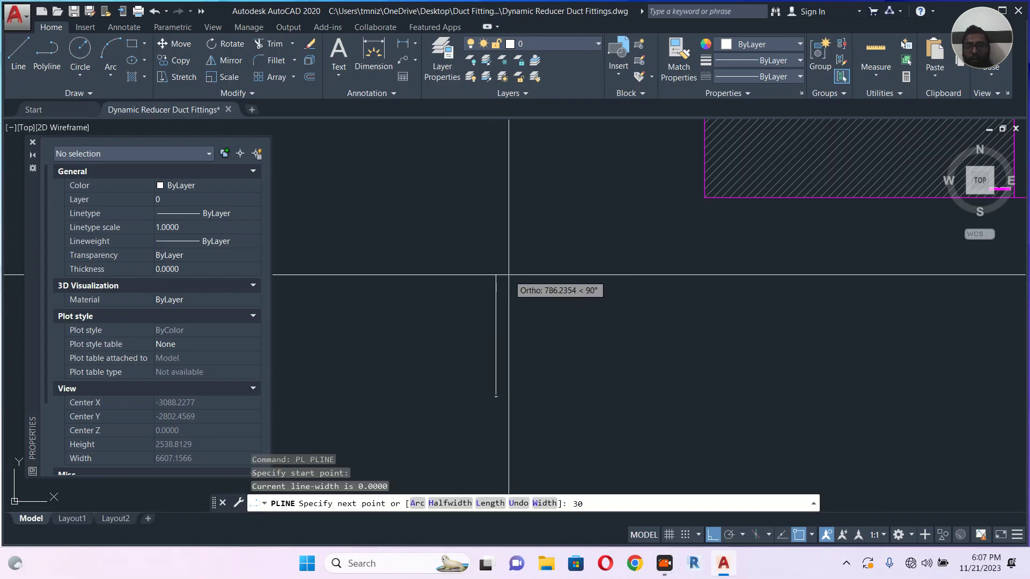
type("300")
key("Return")
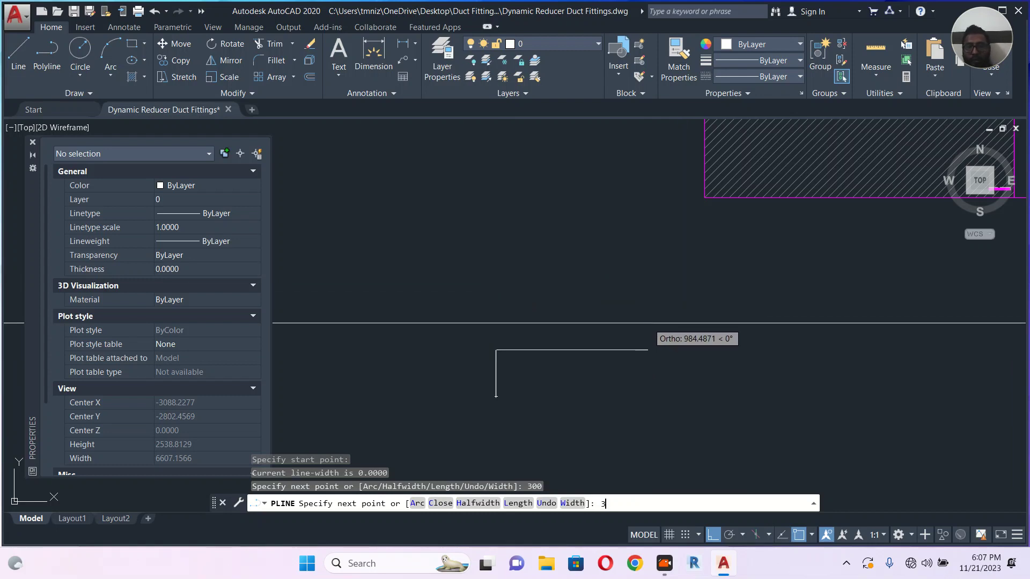
type("300")
key("Return")
key("Escape")
Offset the sharp-cornered L-shaped polyline 100 units to its outer side
scroll(506, 368, "up", 4)
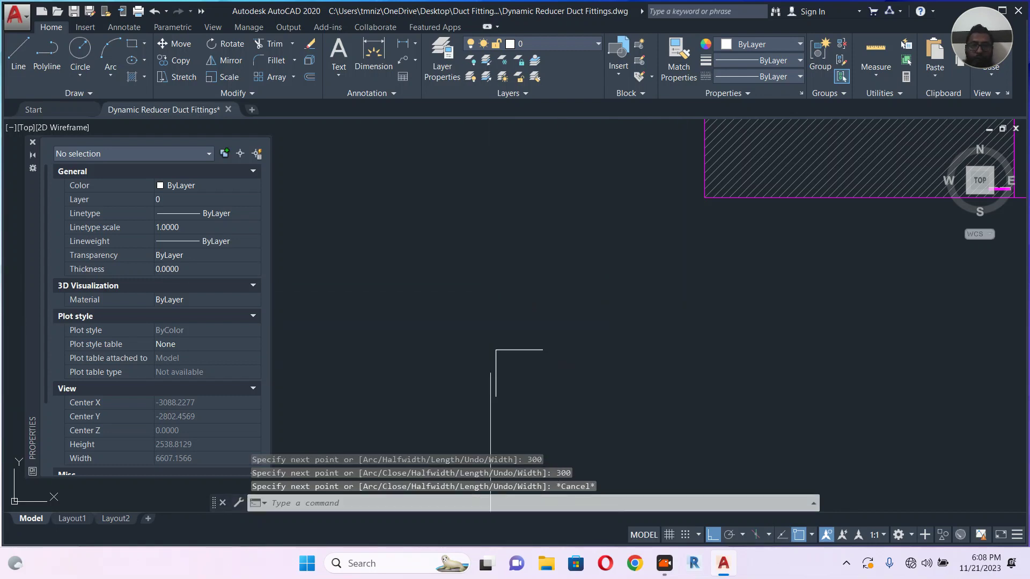
scroll(506, 367, "up", 2)
type("o")
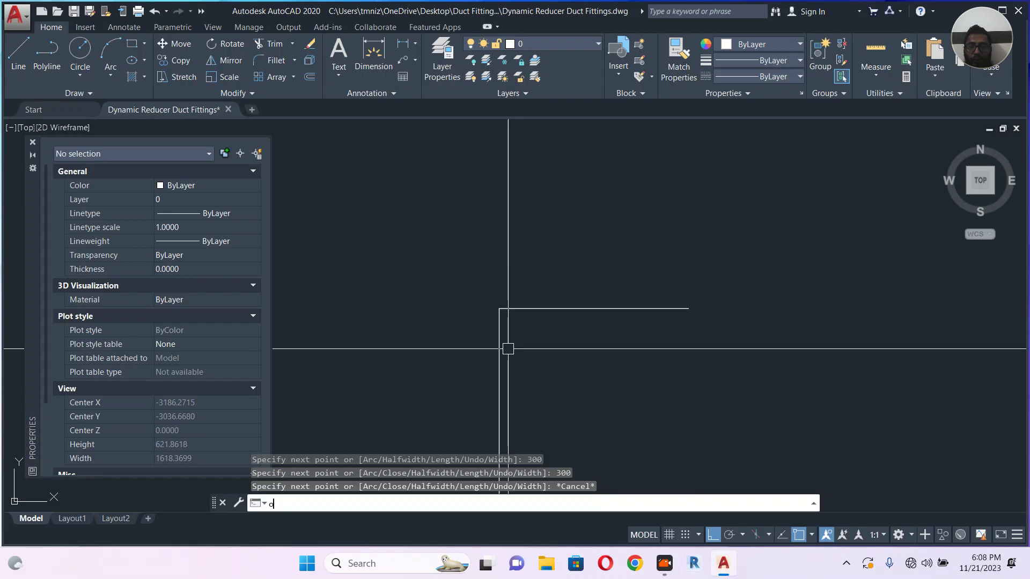
key("Return")
type("100")
key("Return")
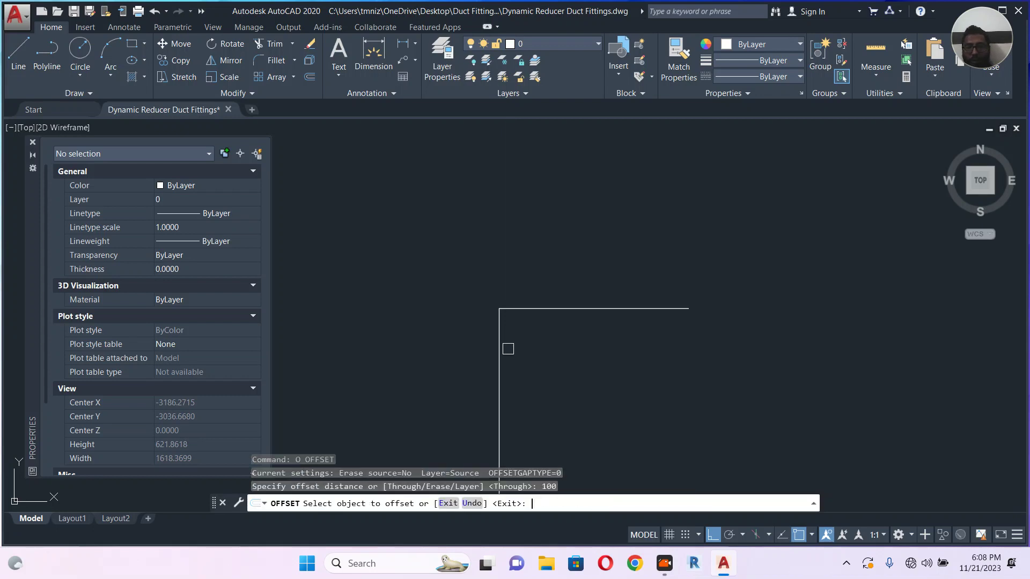
left_click(536, 309)
left_click(508, 226)
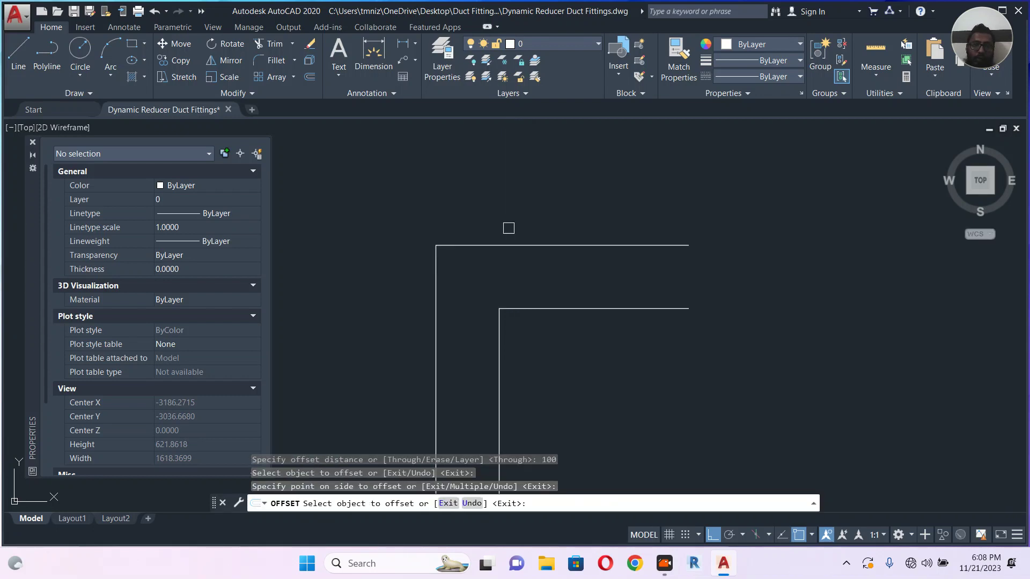
key("Escape")
Delete the outer offset polyline, keeping only the original L shape
middle_click_drag(511, 318, 519, 279)
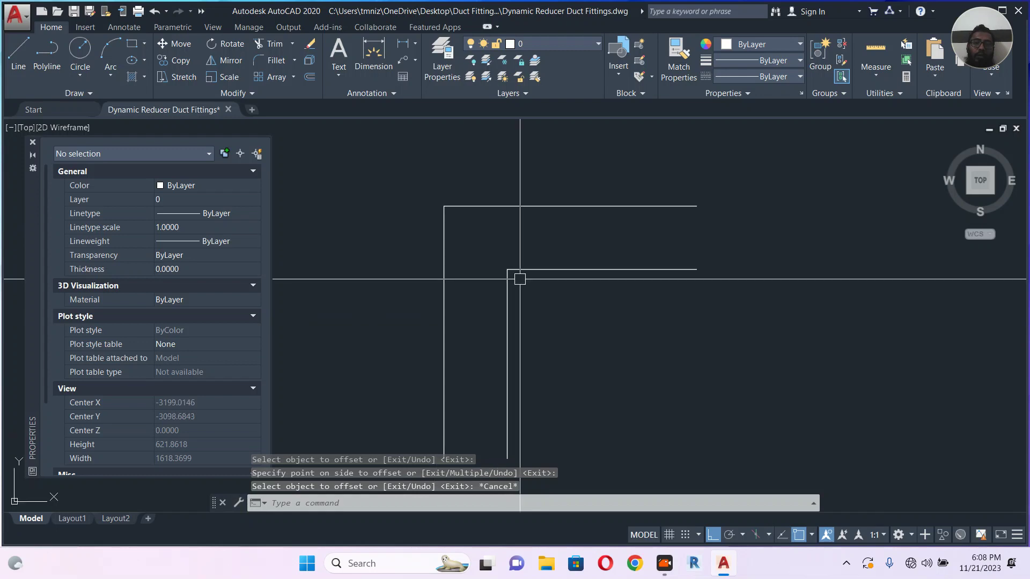
key("Escape")
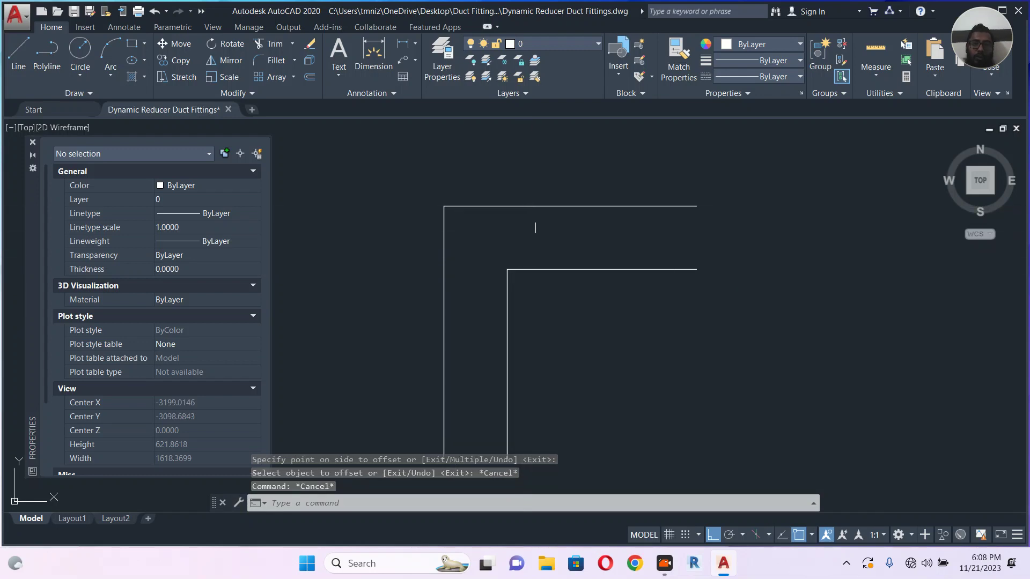
left_click(539, 210)
key("Delete")
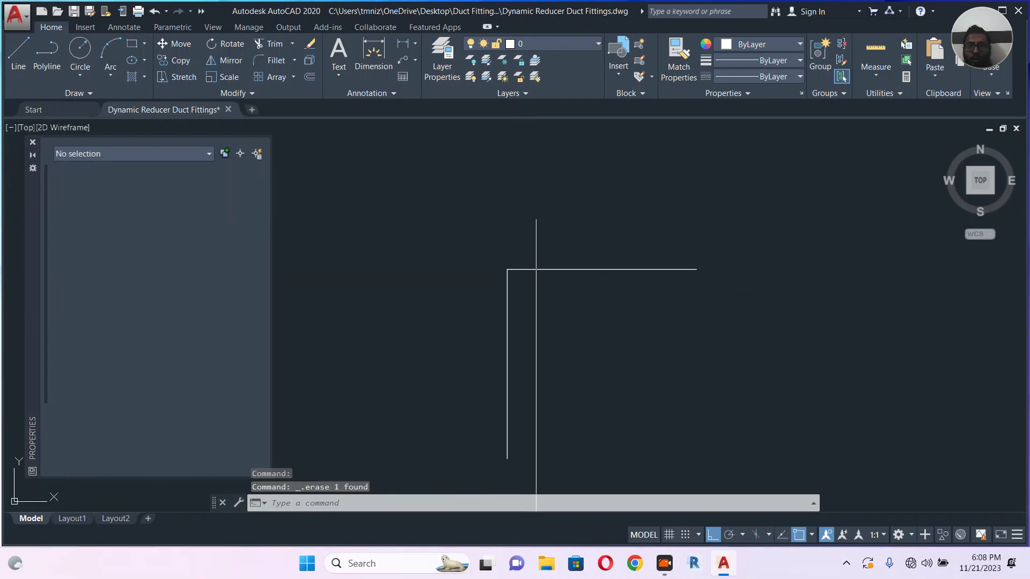
Fillet the corner of the L-shaped polyline with a radius of 50
type("f")
key("Return")
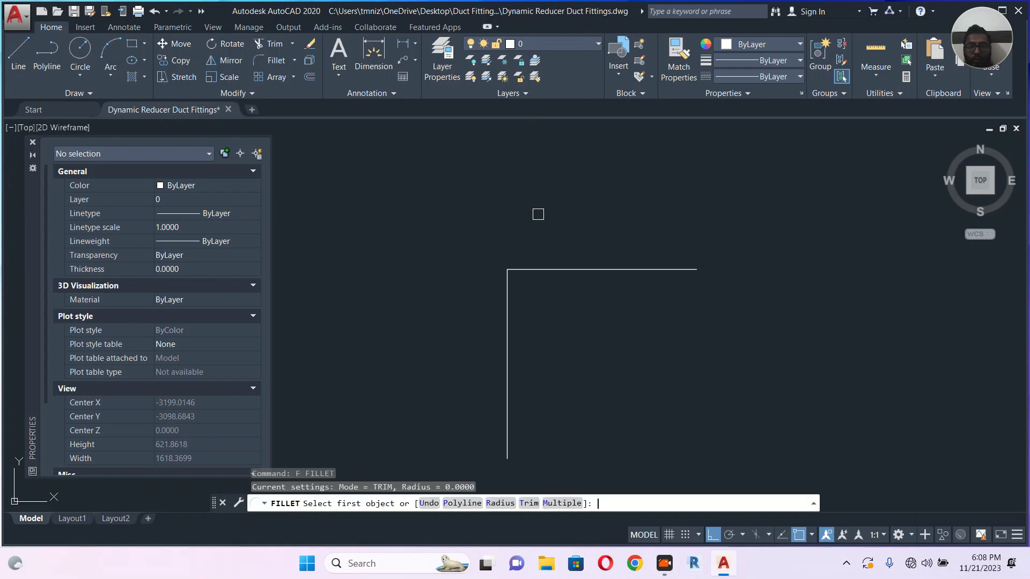
type("r")
key("Return")
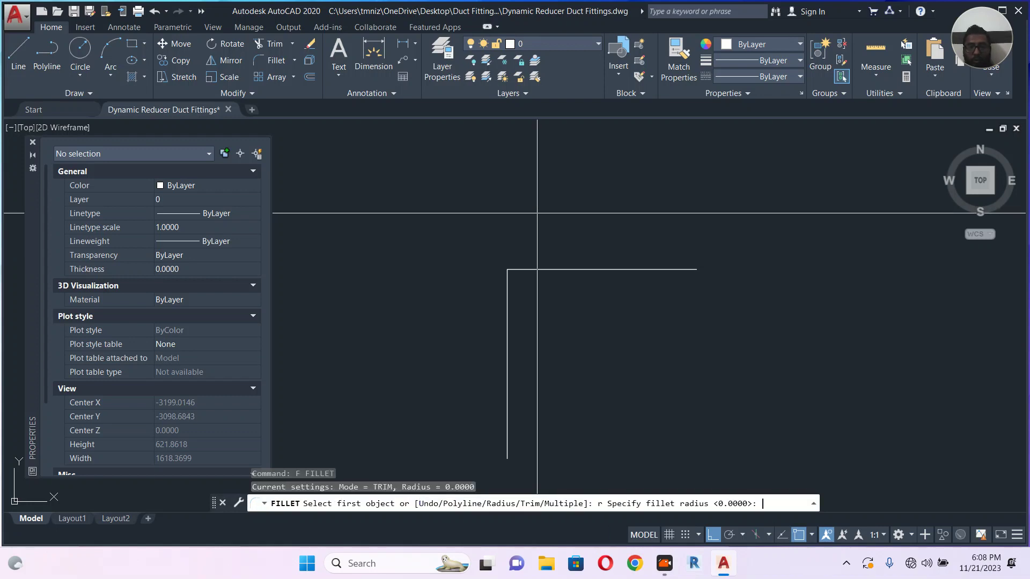
key("Return")
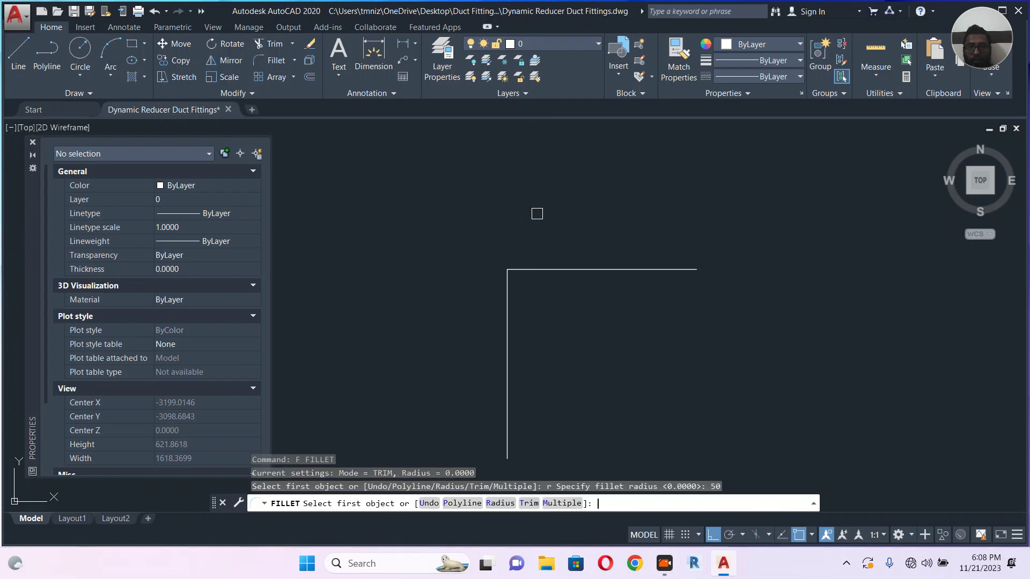
left_click(509, 300)
left_click(528, 269)
key("Escape")
Offset the filleted L-shaped polyline 100 units to its outer side to form the second elbow wall
type("o")
key("Return")
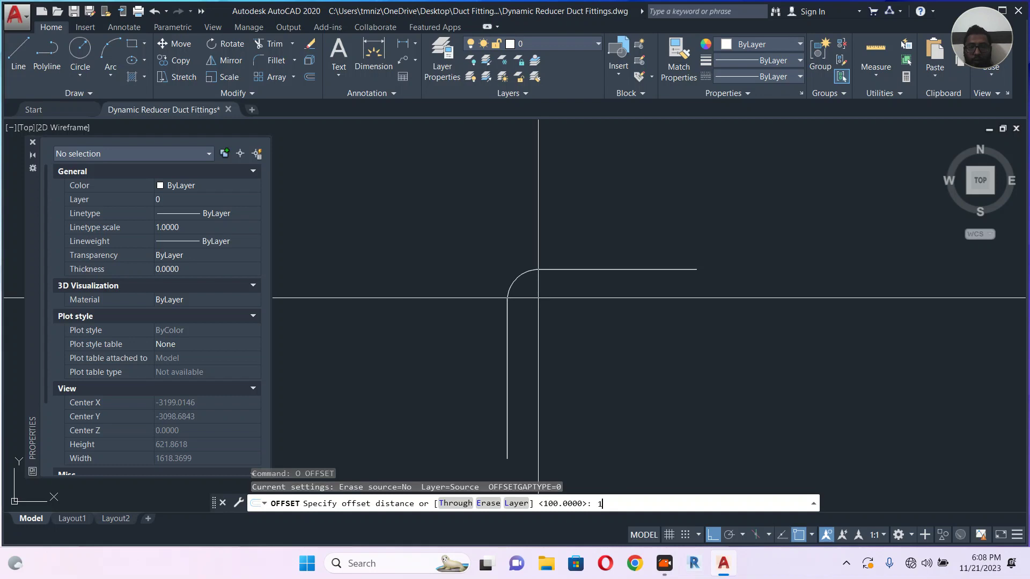
type("100")
key("Return")
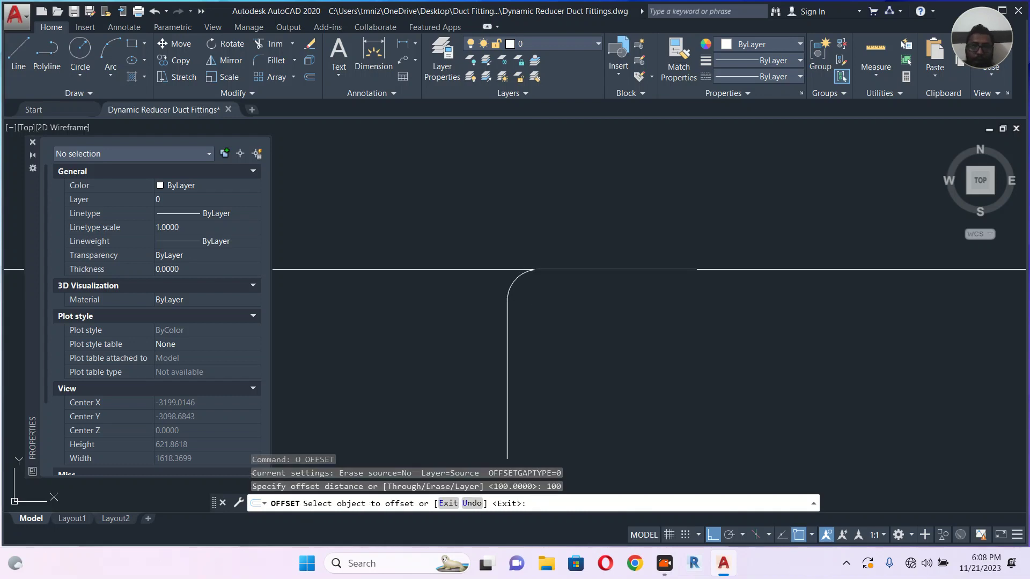
left_click(549, 268)
left_click(549, 229)
key("Escape")
key("Escape")
Draw straight polylines across the duct at both ends of the bend, connecting the inner and outer walls
type("pl")
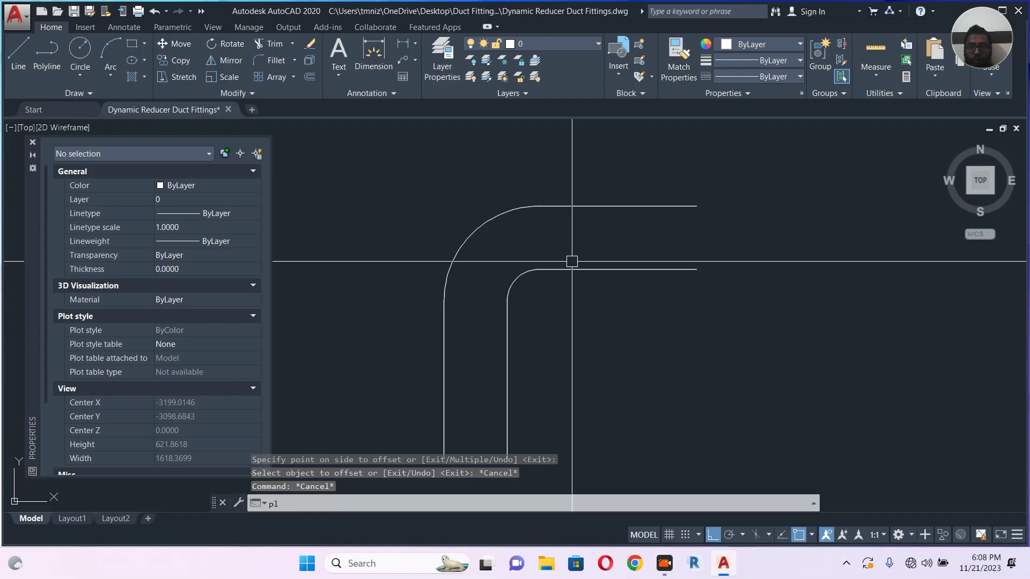
key("Return")
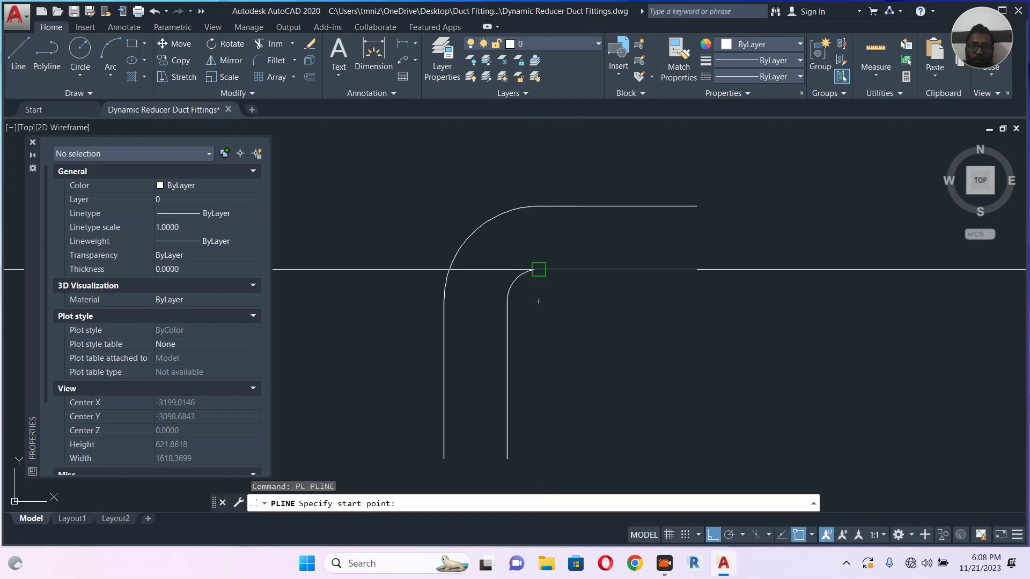
left_click(539, 270)
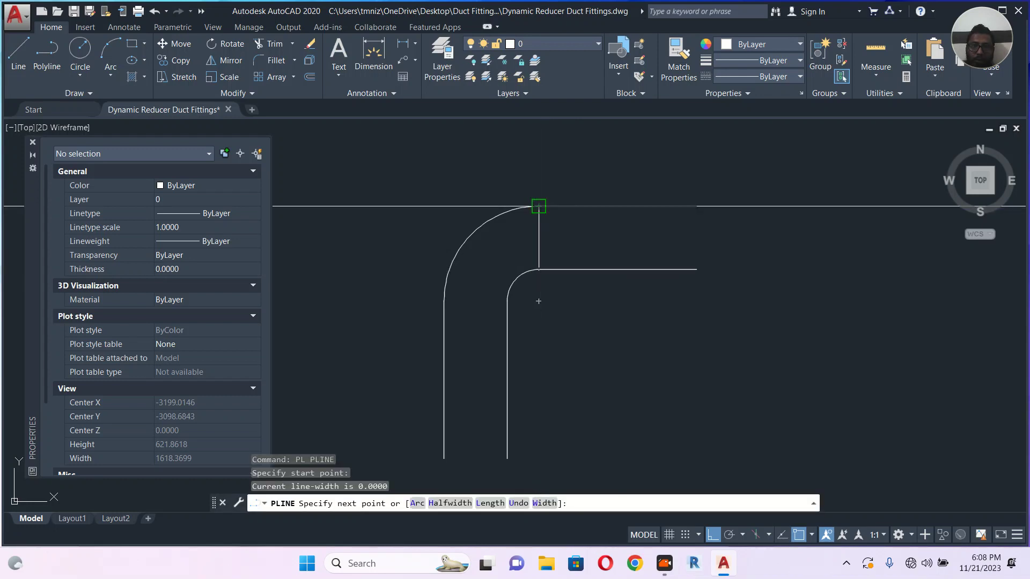
left_click(539, 206)
key("Return")
key("Return")
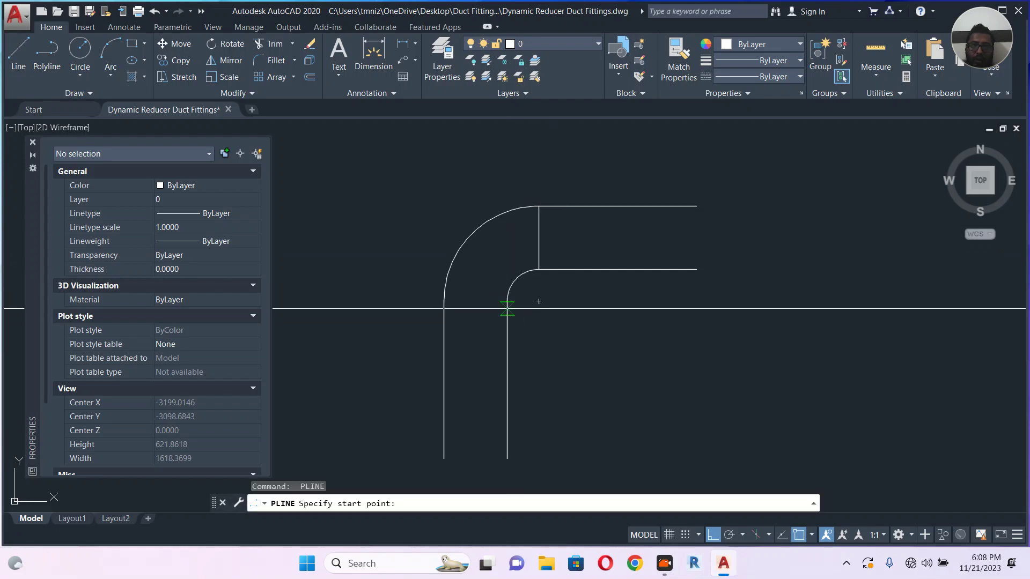
left_click(443, 301)
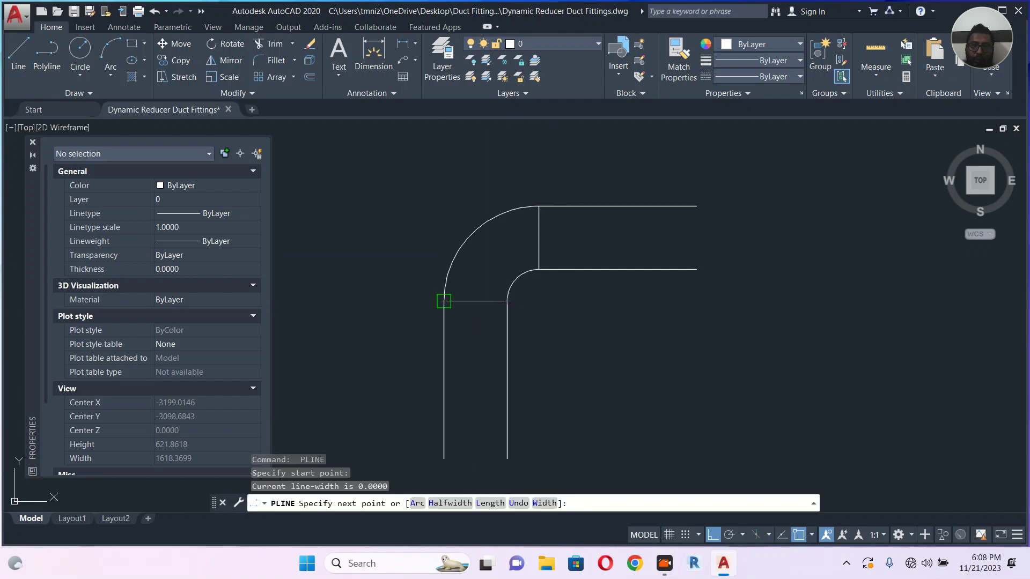
left_click(507, 301)
key("Escape")
left_click(722, 180)
left_click(671, 290)
key("Escape")
Close the open ends of the horizontal and vertical legs with straight polylines between the two walls
type("pl")
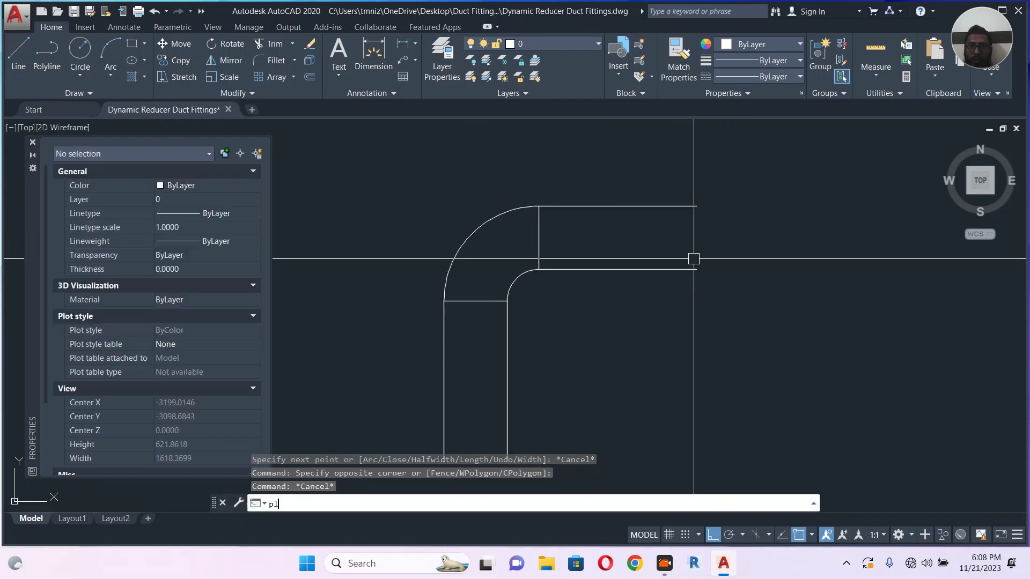
key("Return")
left_click(696, 206)
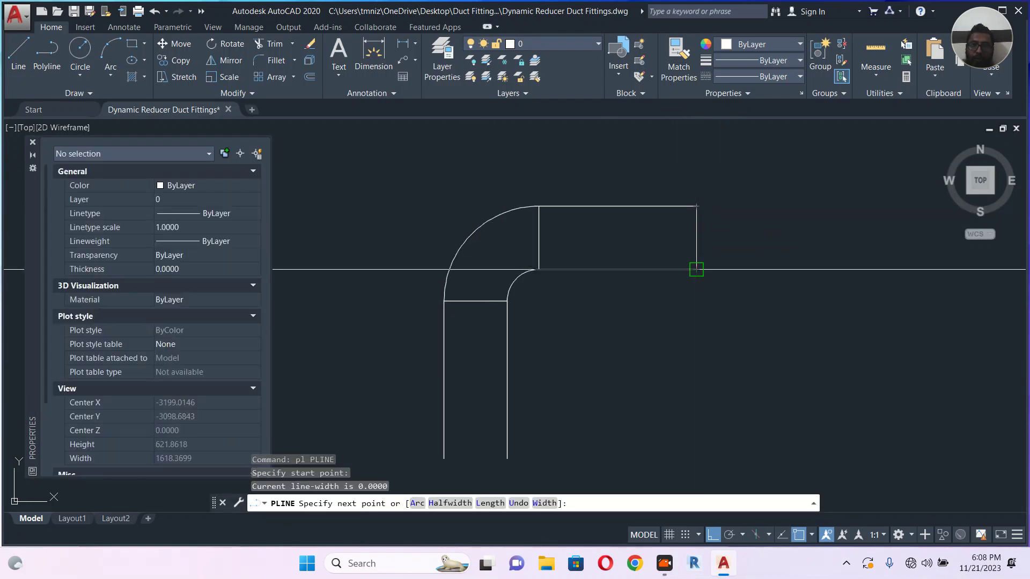
left_click(696, 269)
key("Escape")
key("Return")
left_click(444, 458)
left_click(507, 459)
key("Escape")
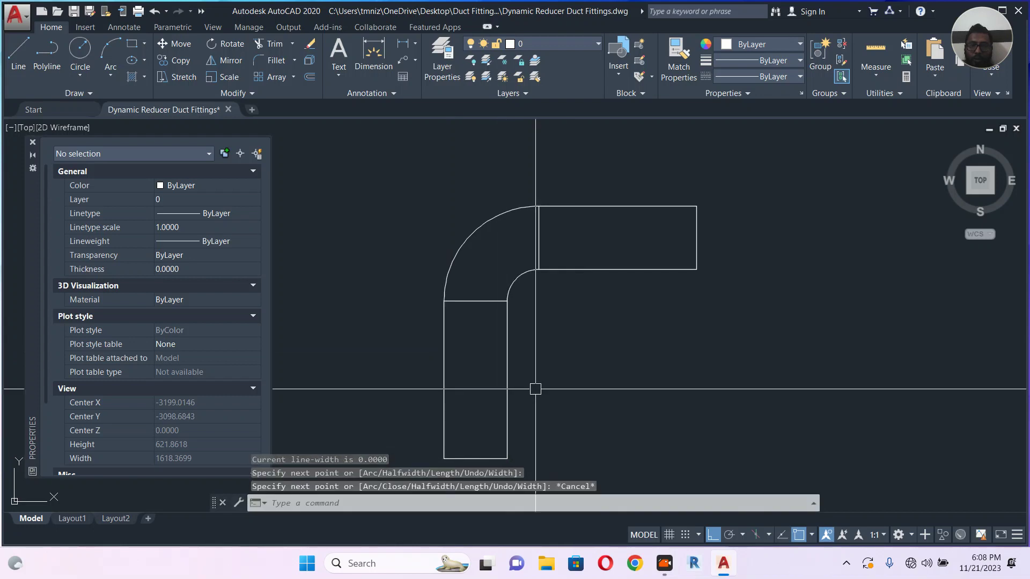
Add a linear dimension along the straight inner wall of the vertical leg
type("dli")
key("Return")
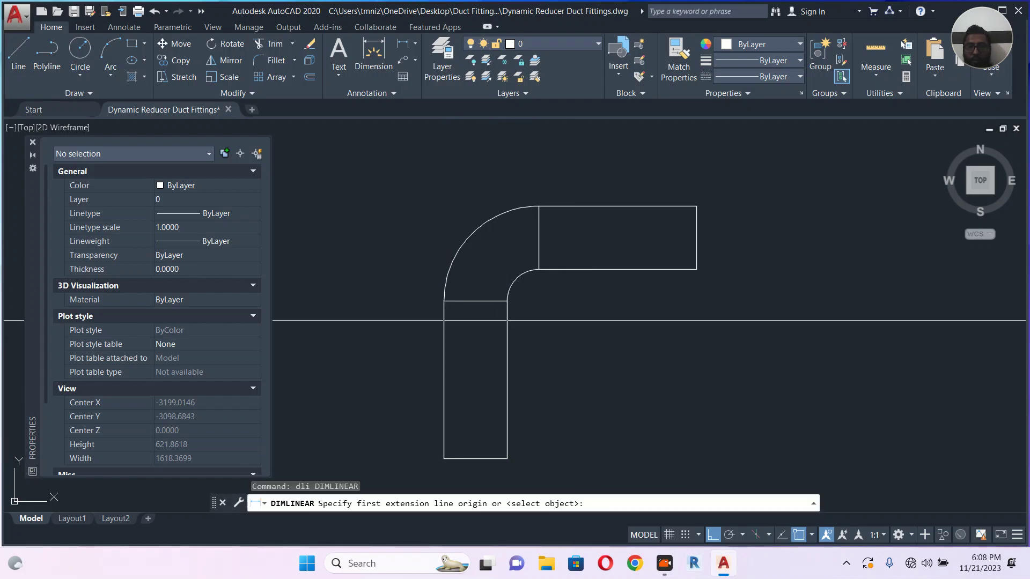
left_click(507, 302)
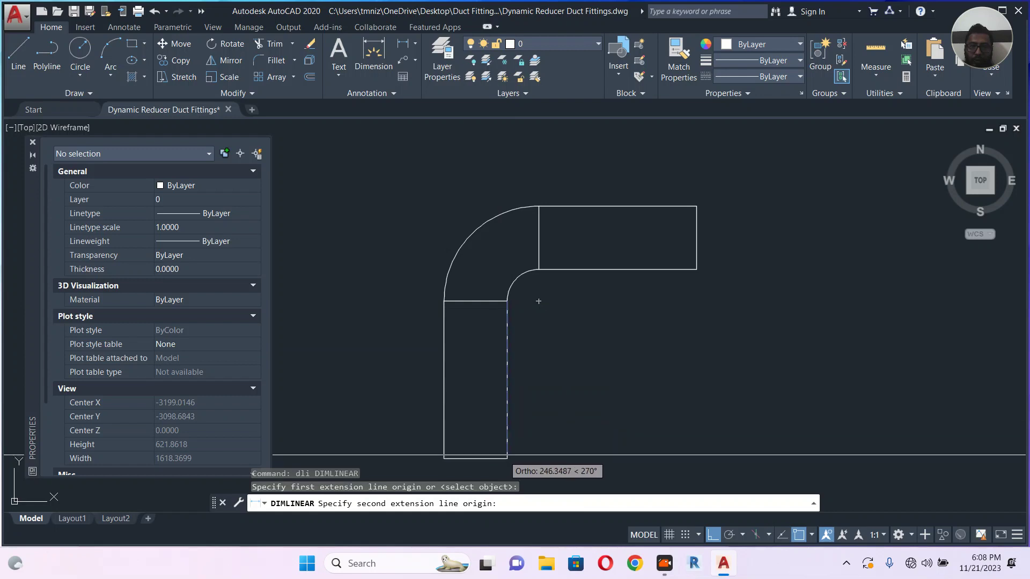
left_click(507, 459)
left_click(533, 418)
Increase the text height of the Standard dimension style
type("d")
key("Return")
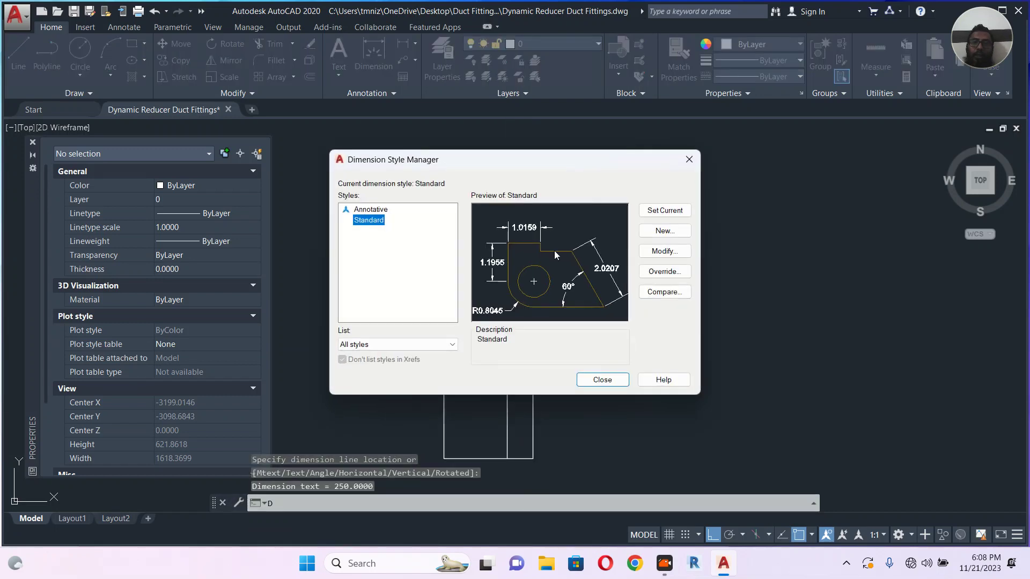
key("Return")
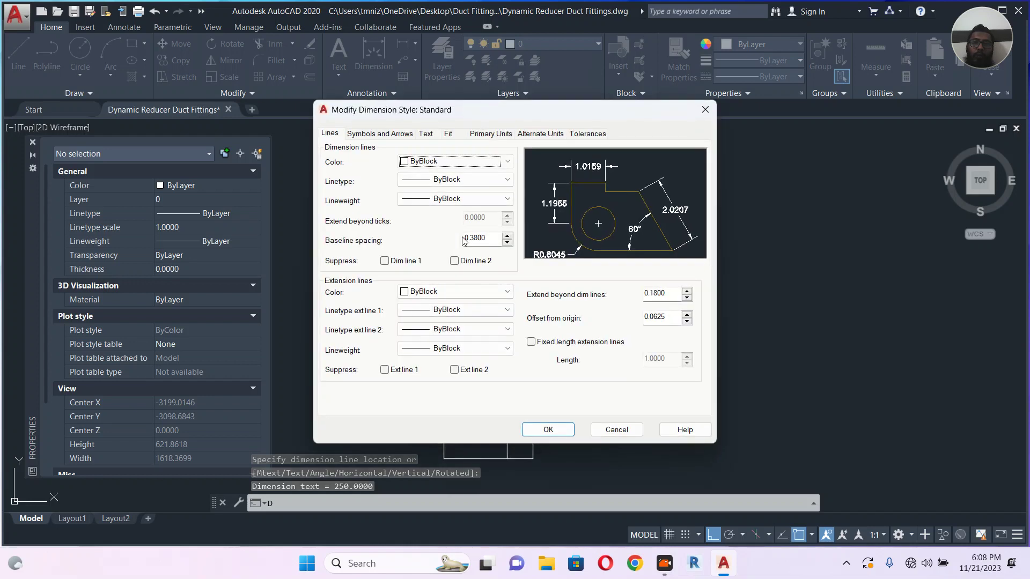
left_click(427, 135)
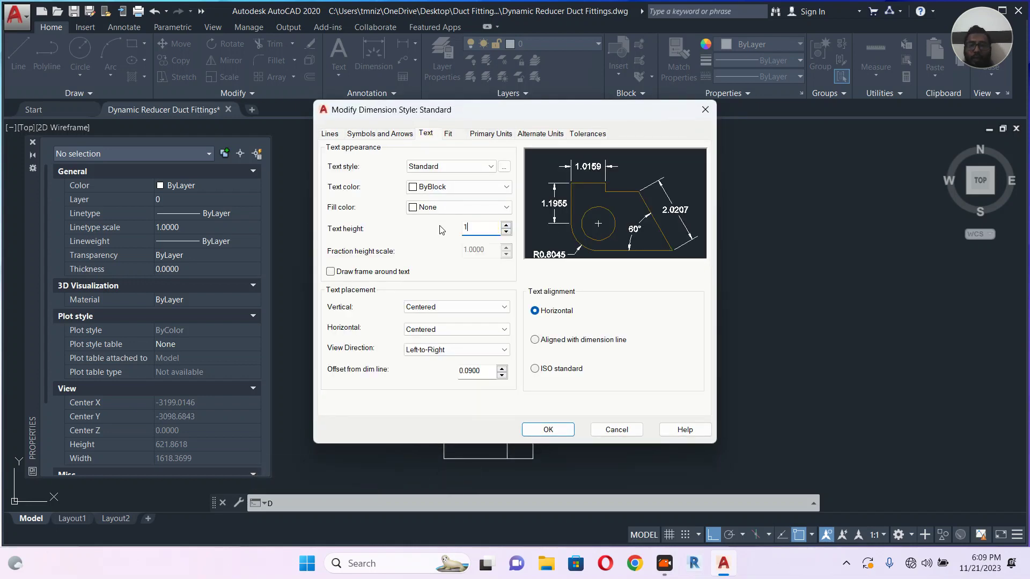
left_click(557, 429)
left_click(602, 379)
Erase the linear dimension beside the vertical leg
scroll(535, 397, "up", 3)
left_click(533, 395)
type("w")
key("Return")
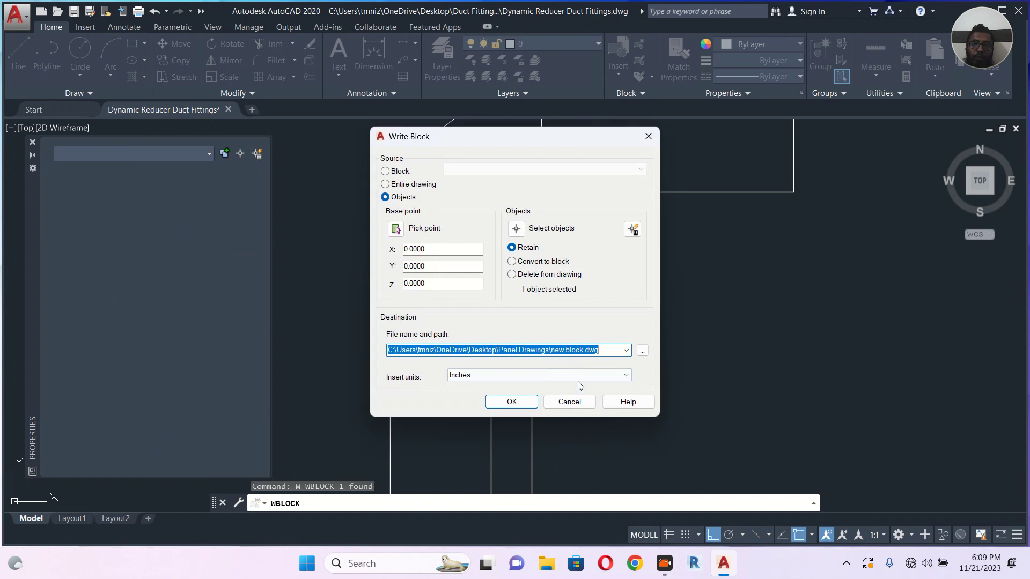
key("Escape")
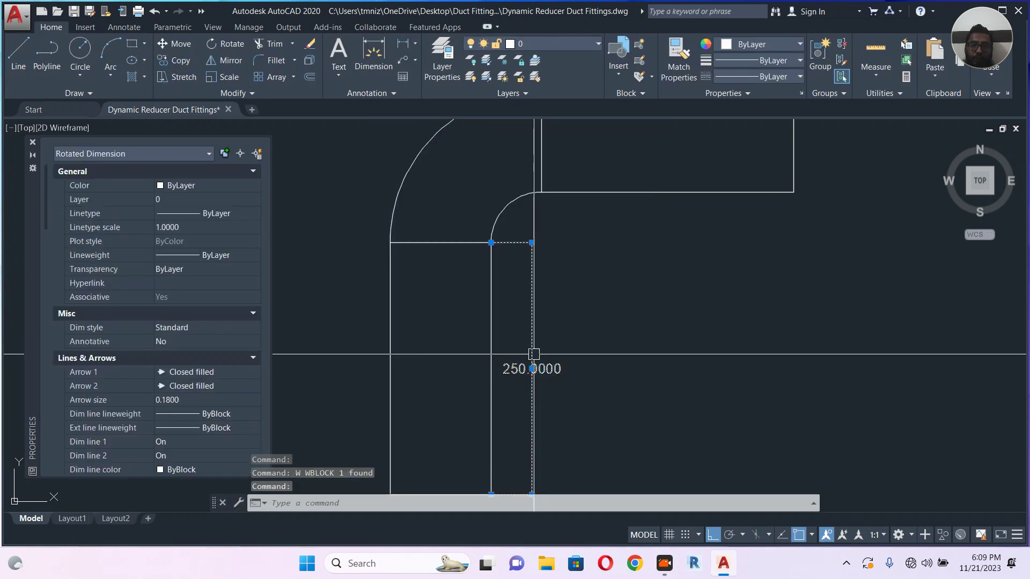
type("e")
key("Return")
Stretch the lower end of the vertical leg 150 units upward to shorten it
scroll(600, 299, "down", 3)
left_click(672, 273)
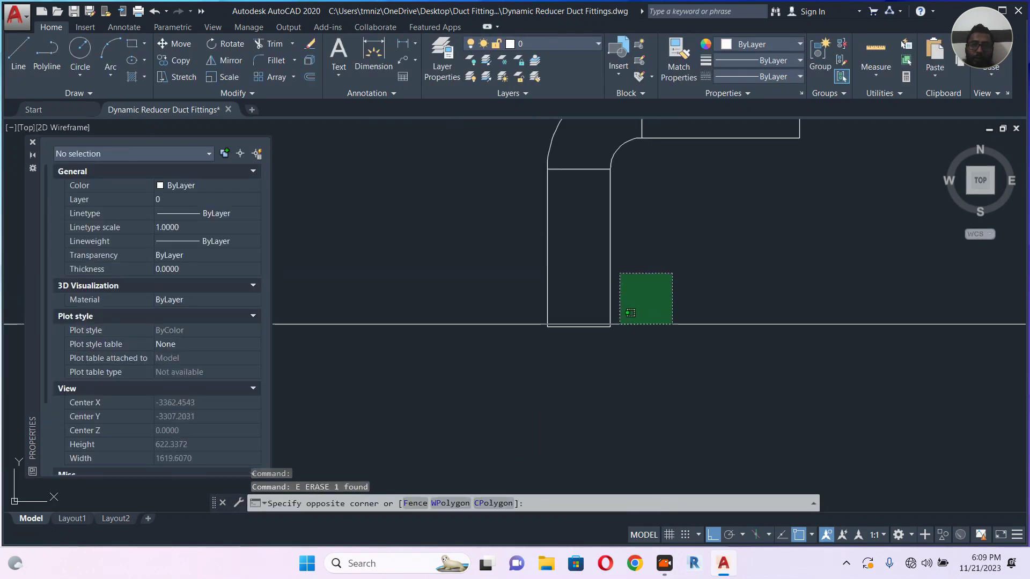
left_click(537, 343)
type("s")
key("Return")
left_click(700, 319)
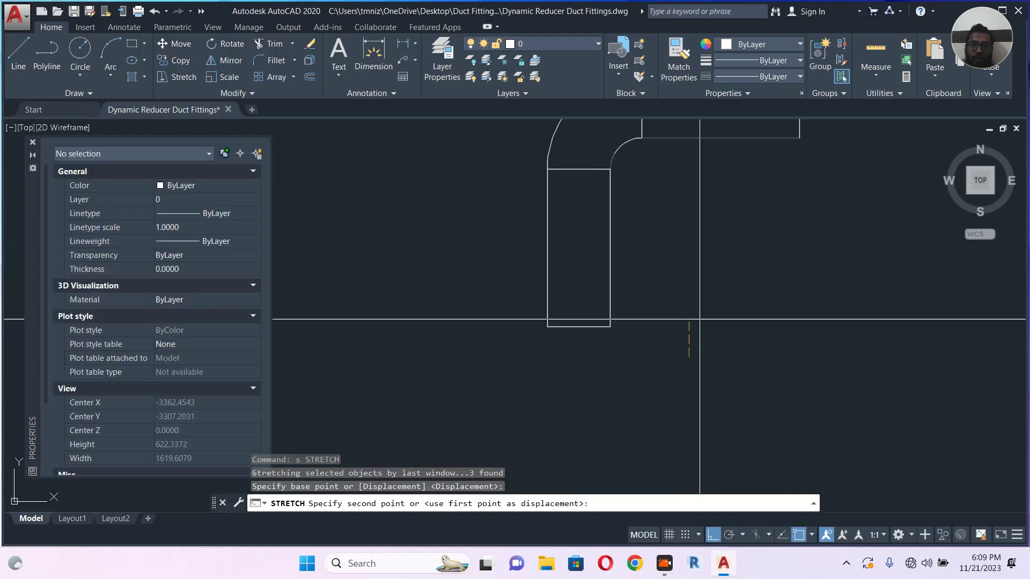
type("15")
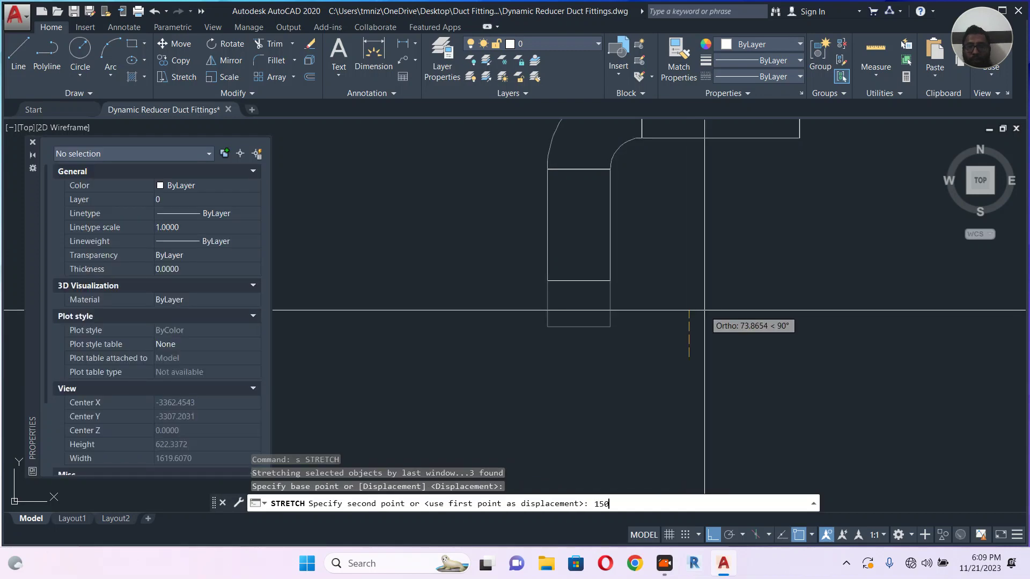
type("0")
key("Return")
middle_click_drag(705, 180, 681, 189)
key("Escape")
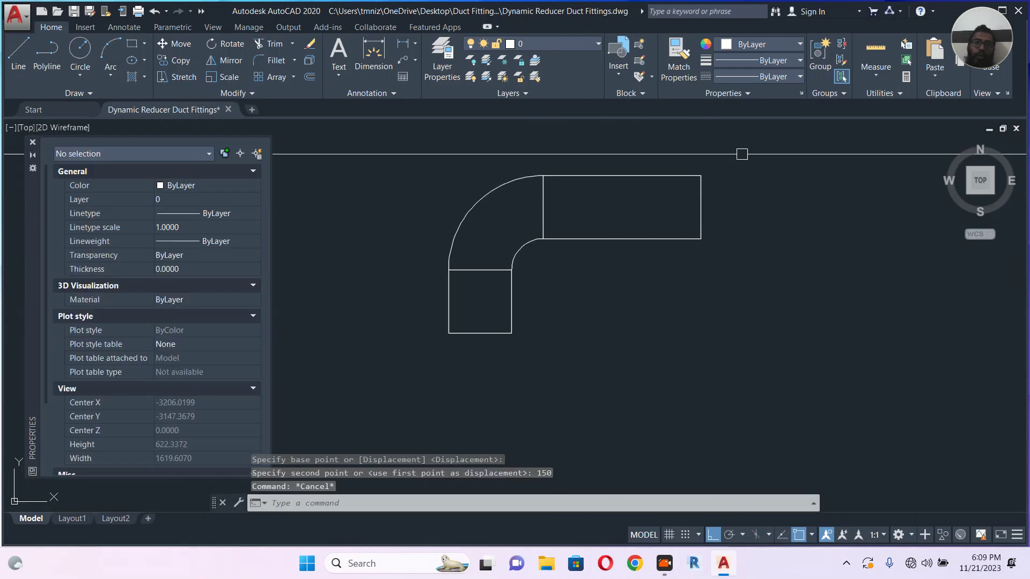
Stretch the outer end of the horizontal leg 150 units toward the bend to shorten it
left_click(742, 154)
left_click(655, 294)
type("s")
key("Return")
left_click(735, 302)
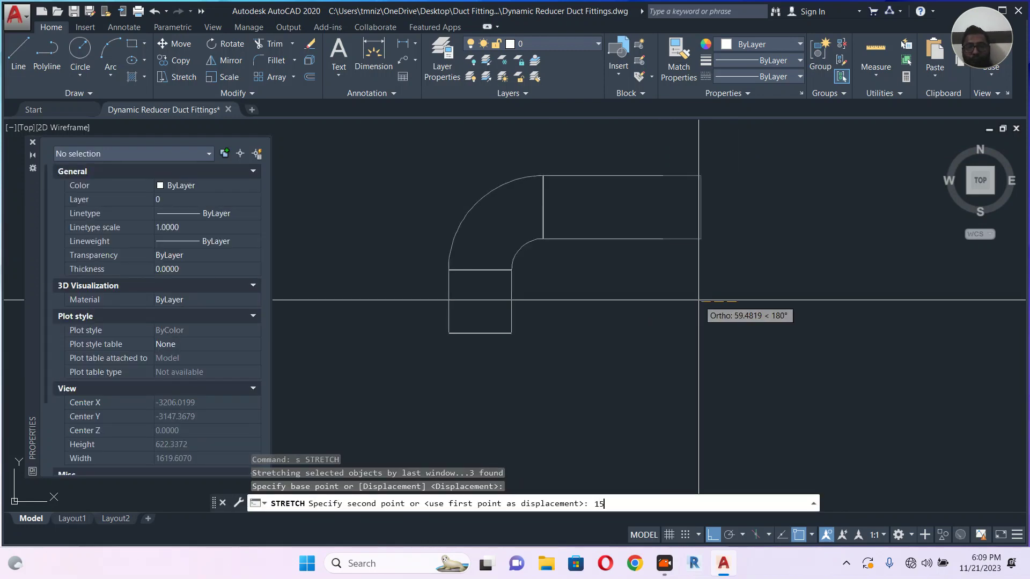
key("Return")
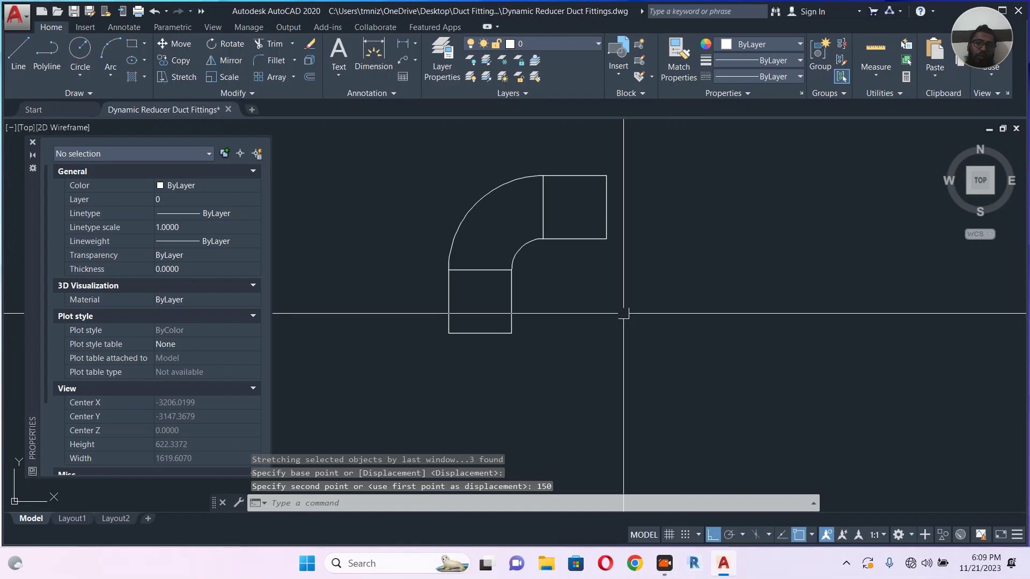
Define the whole elbow as a block named Duct Bend Dynamick Block with its base point at the lower end line's midpoint
left_click(701, 149)
left_click(391, 386)
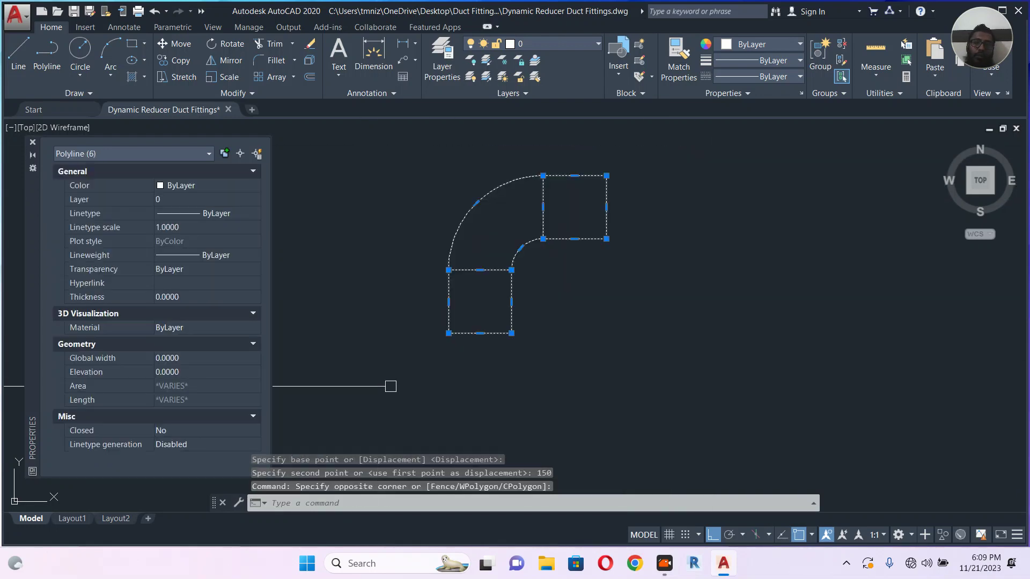
type("b")
key("Return")
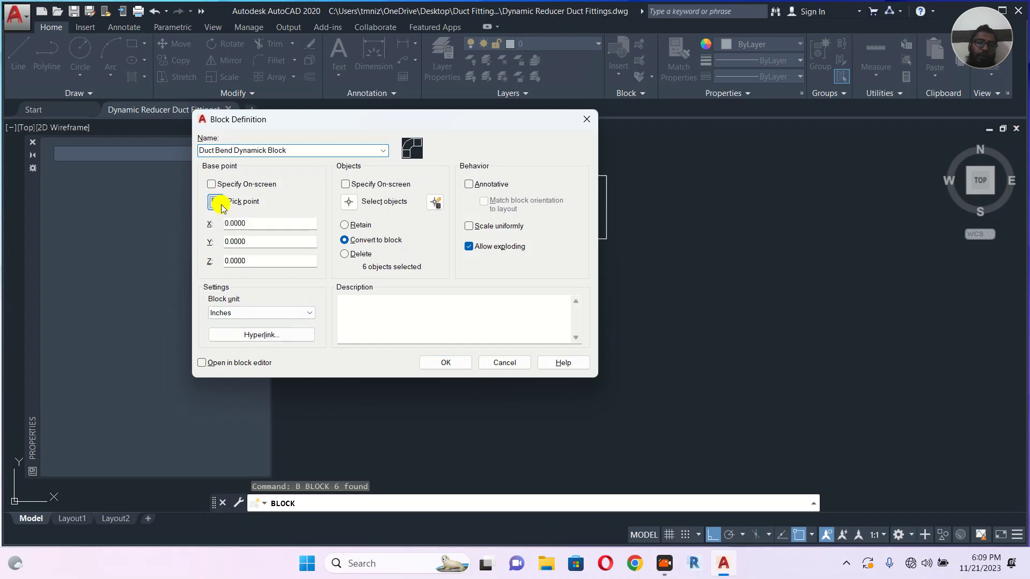
left_click(219, 204)
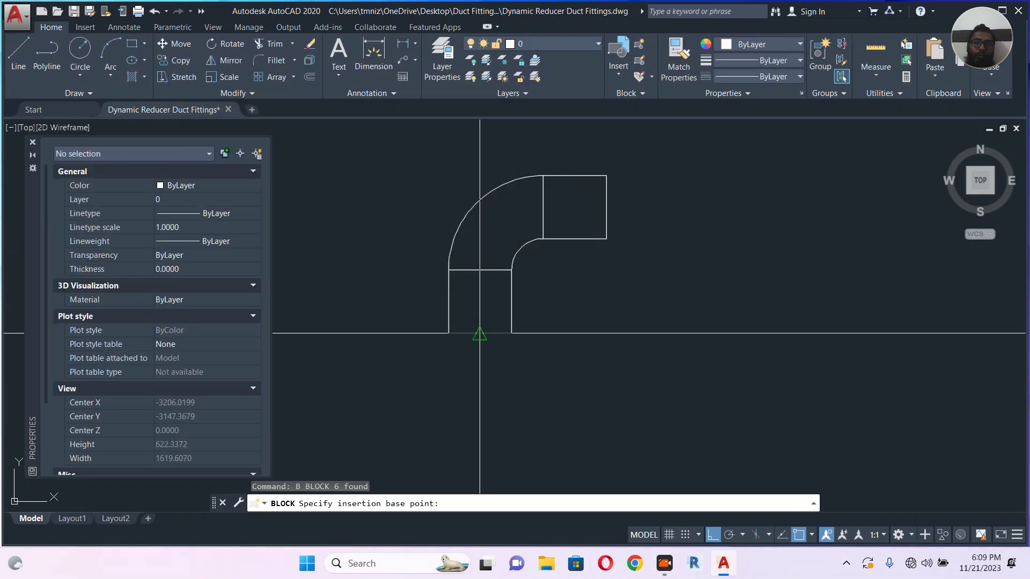
left_click(479, 334)
left_click(454, 363)
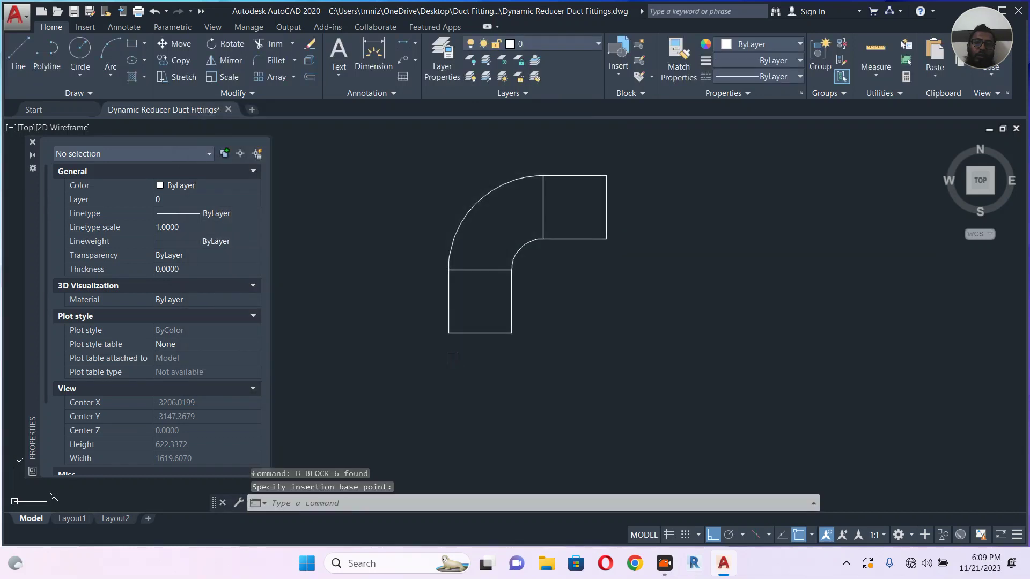
Open the duct bend block in the Block Editor
middle_click_drag(543, 257, 542, 272)
scroll(469, 259, "up", 3)
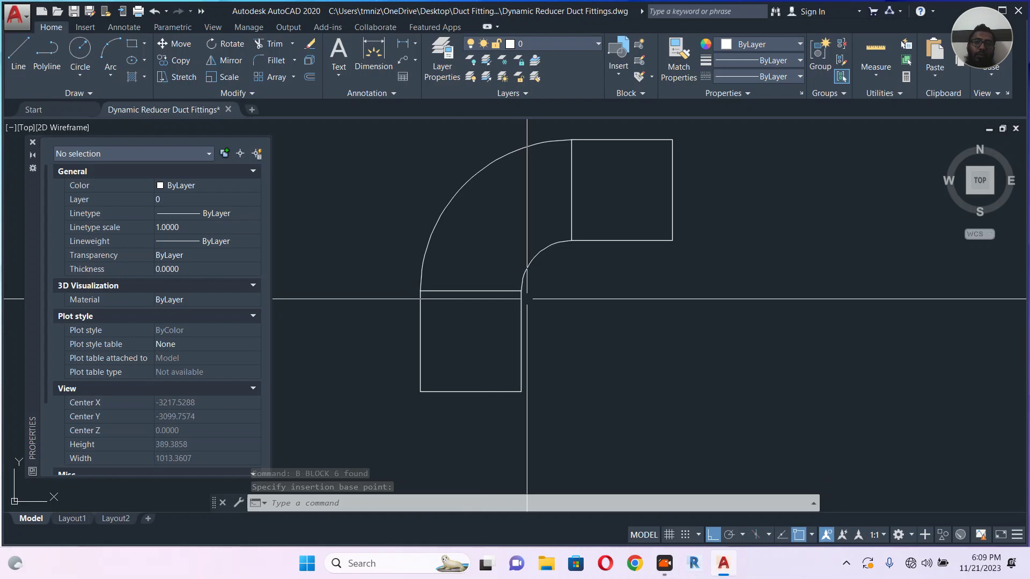
scroll(517, 334, "down", 3)
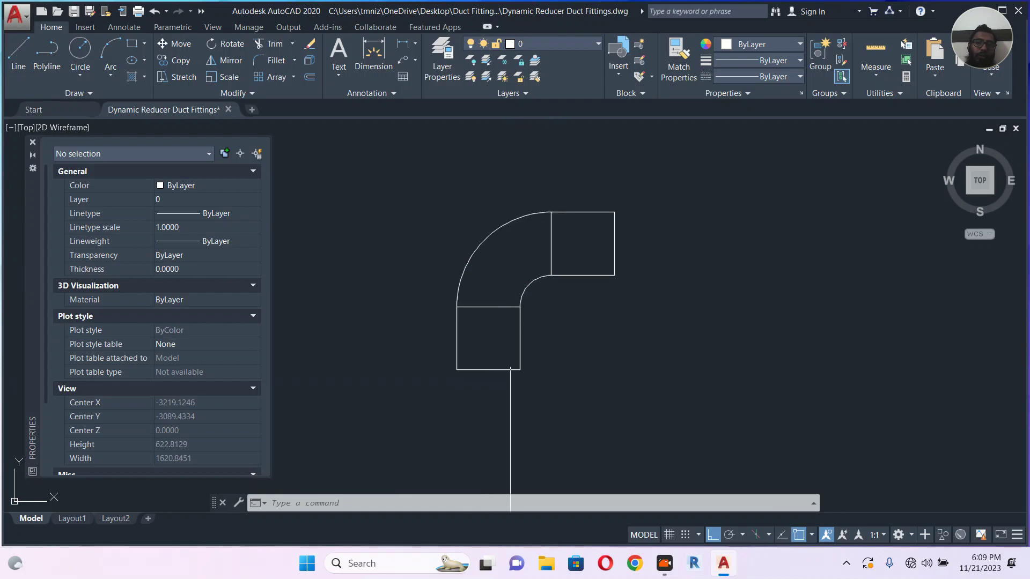
left_click(681, 191)
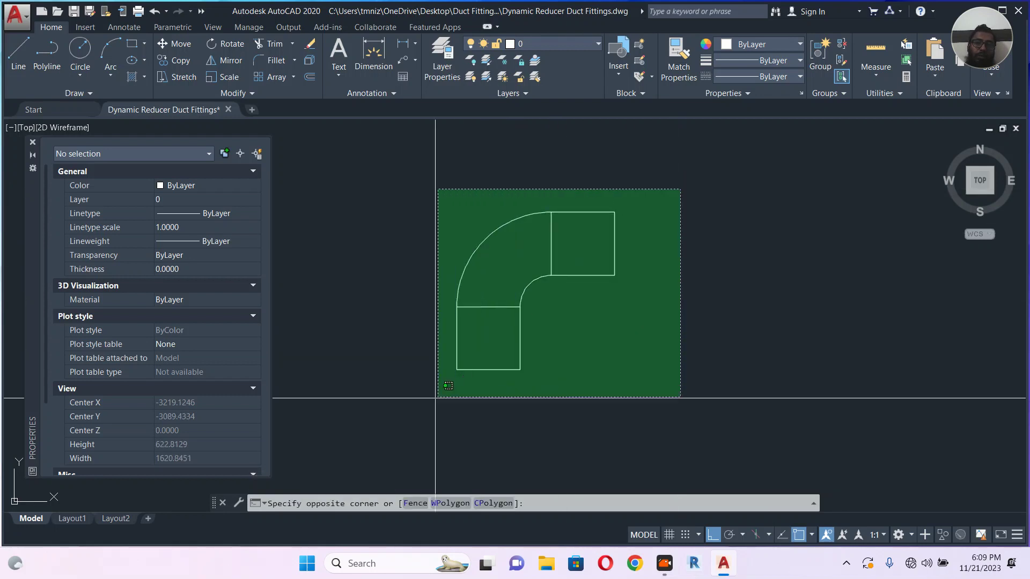
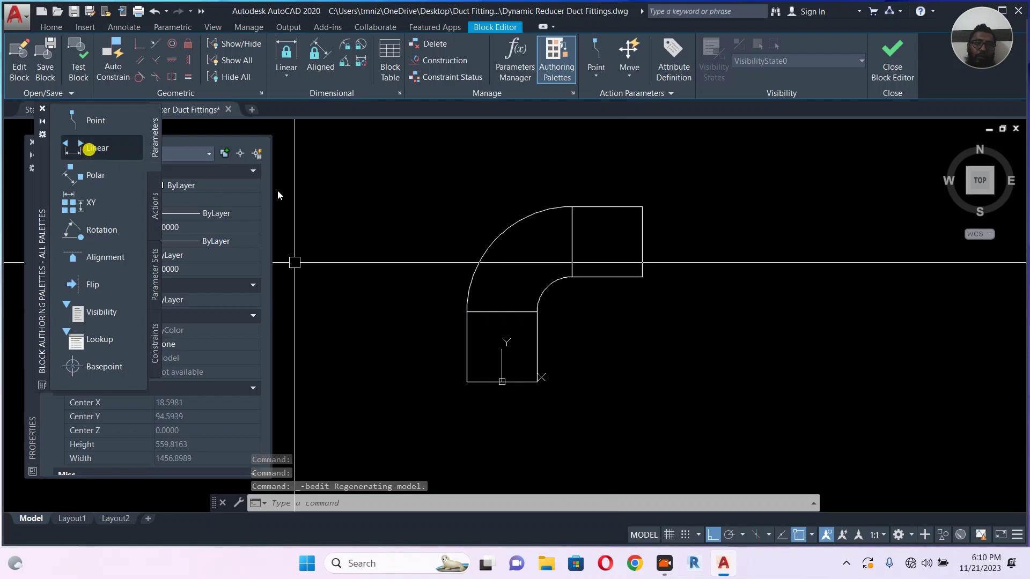
Add a linear parameter along the horizontal leg's upper edge, from the bend to the open end, with its label above
left_click(572, 207)
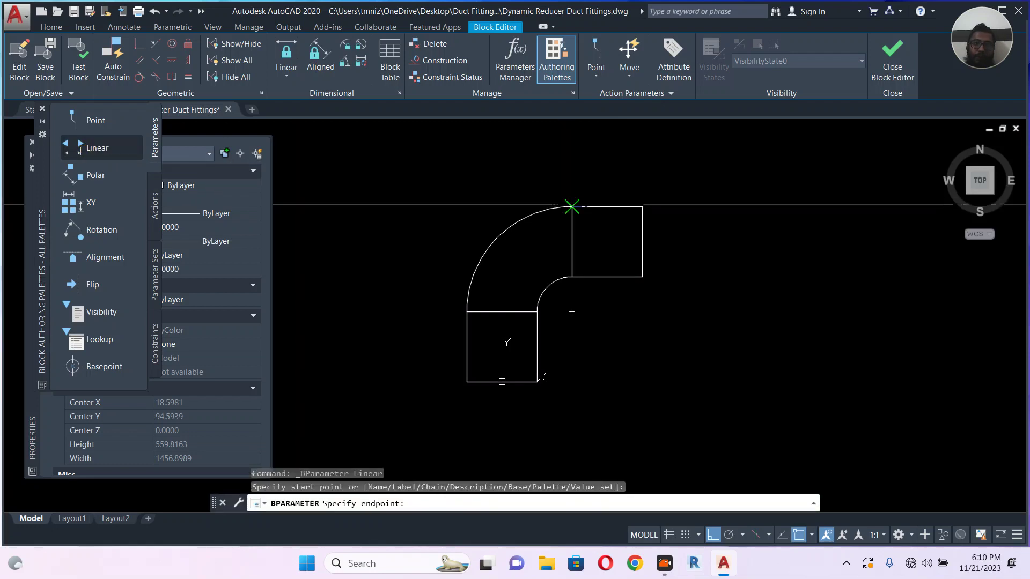
left_click(642, 206)
left_click(606, 153)
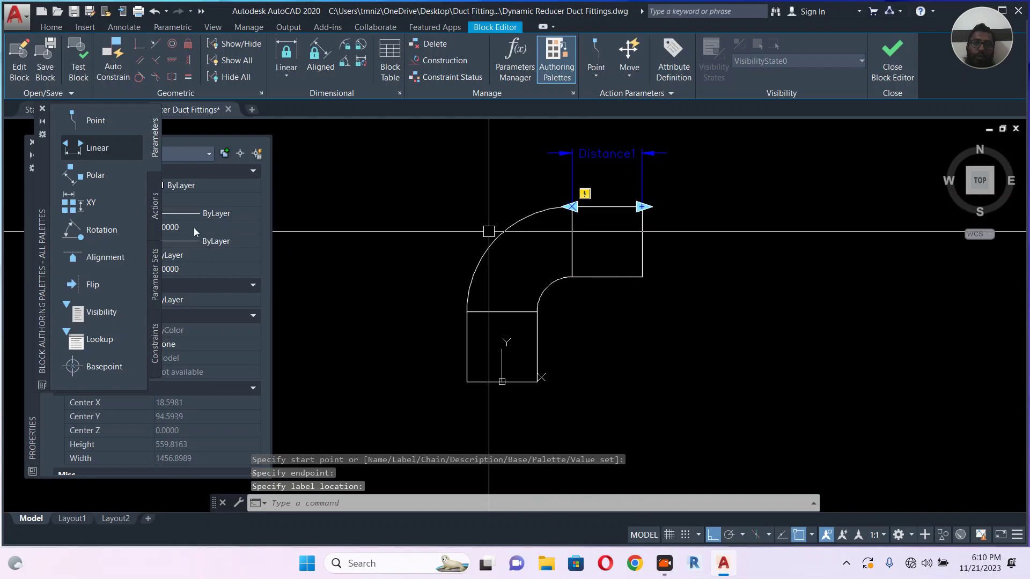
Add a linear parameter along the vertical leg's inner edge, from the bend to the lower end, with its label beside the leg
left_click(95, 148)
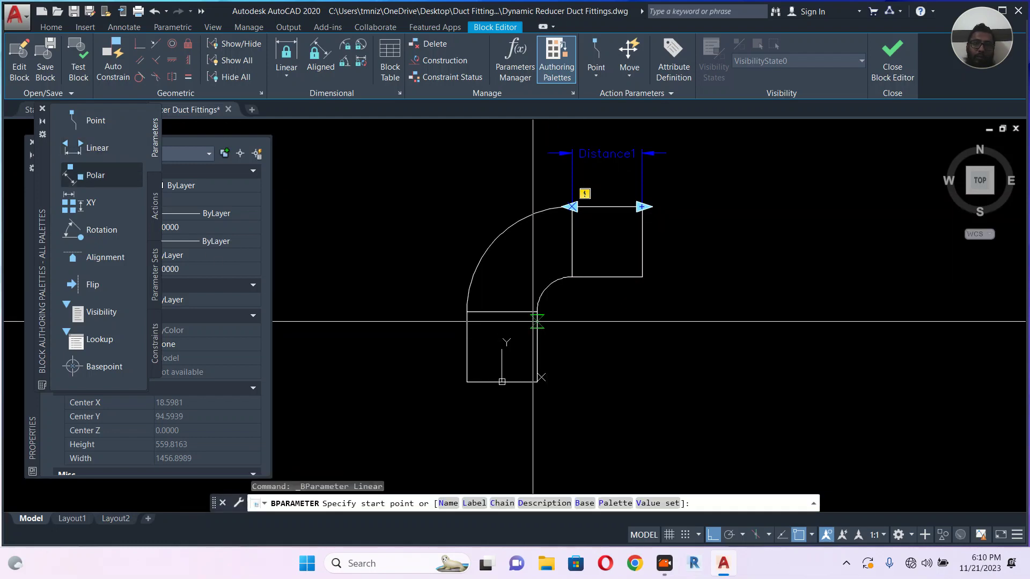
left_click(537, 311)
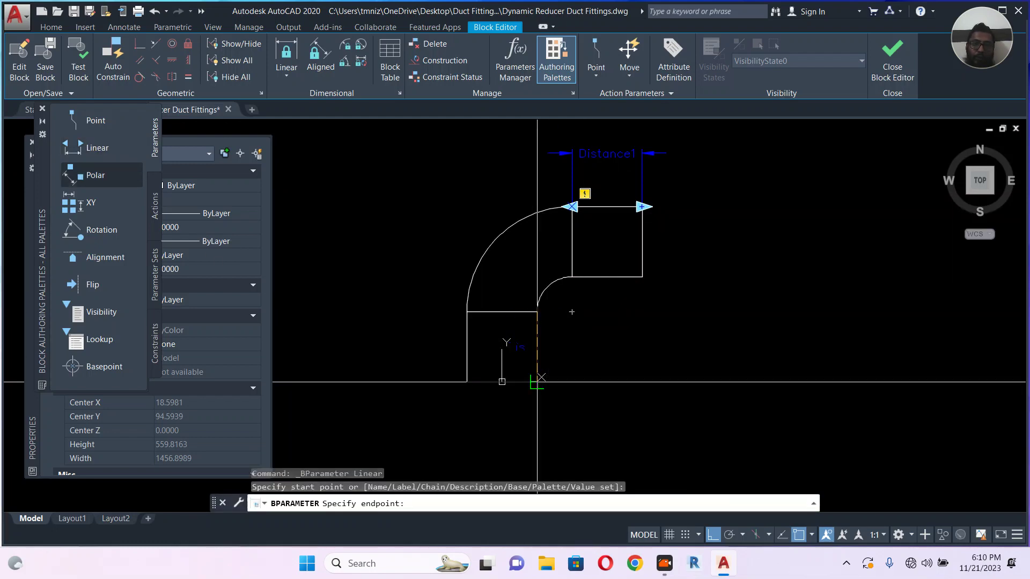
left_click(537, 382)
left_click(595, 370)
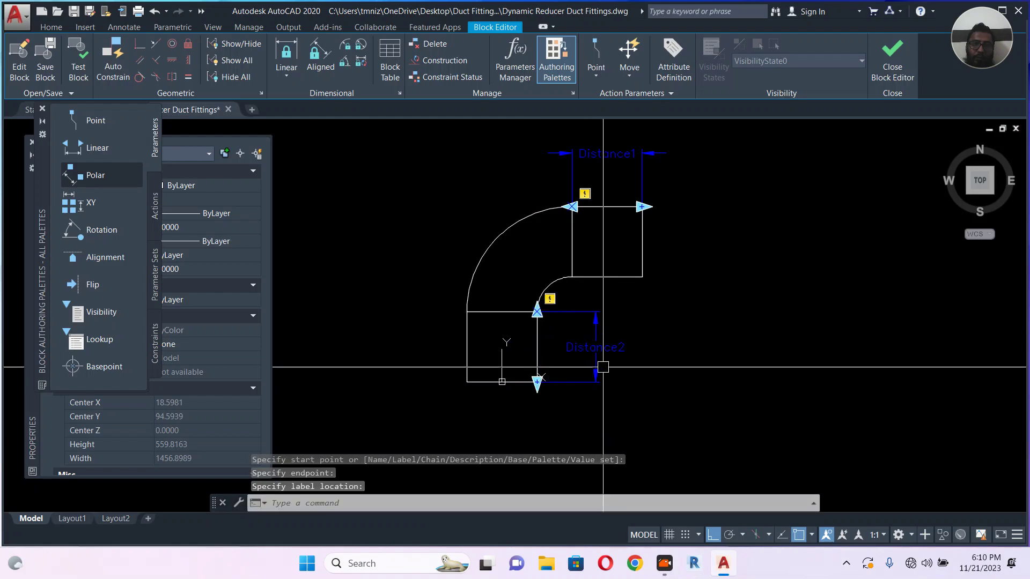
scroll(600, 329, "down", 2)
middle_click_drag(600, 329, 598, 276)
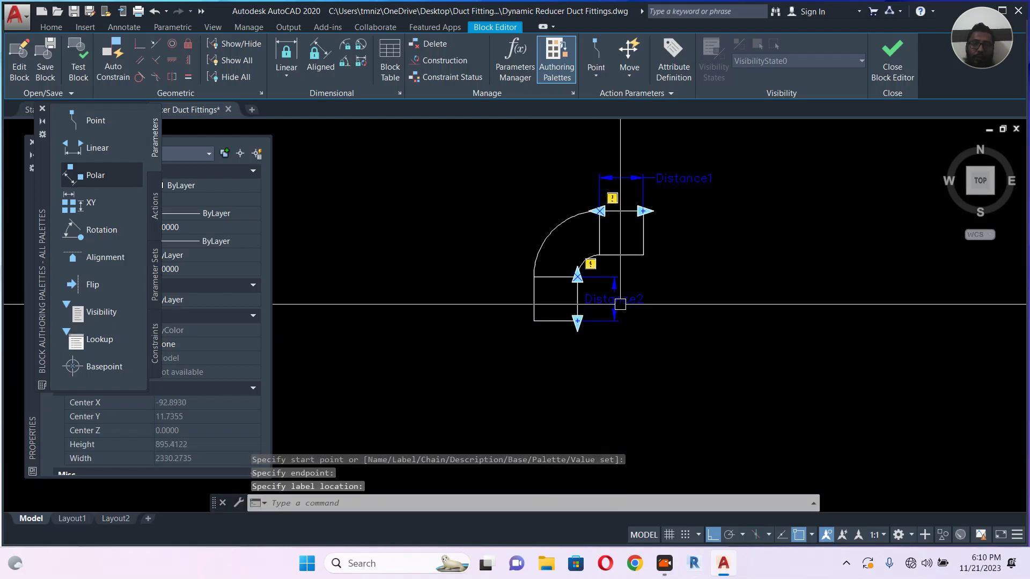
Assign a stretch action to the vertical leg's length parameter at its lower point, framing and selecting the lower part of the leg
scroll(598, 276, "up", 5)
double_click(597, 237)
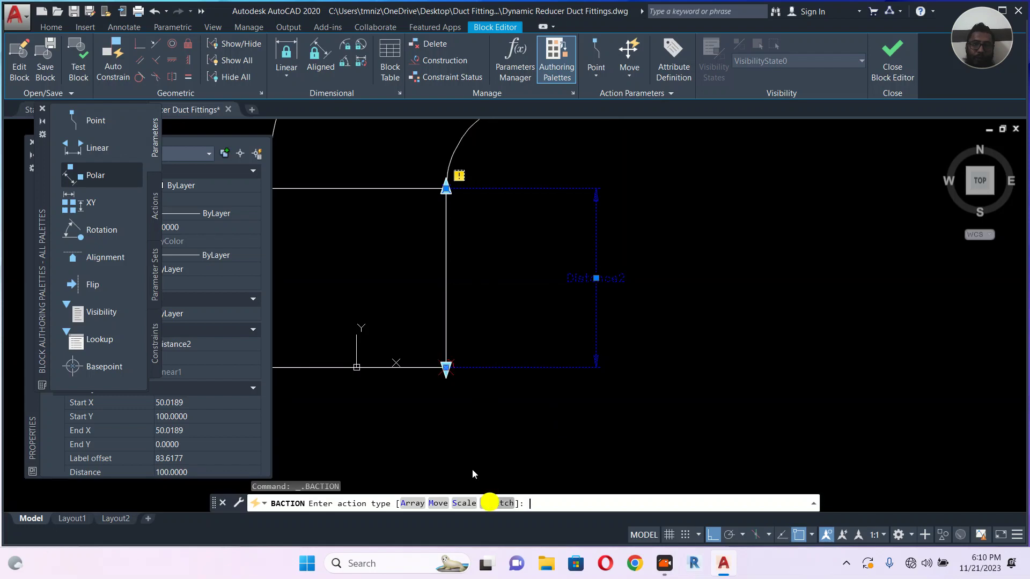
left_click(492, 503)
left_click(445, 368)
scroll(620, 378, "down", 4)
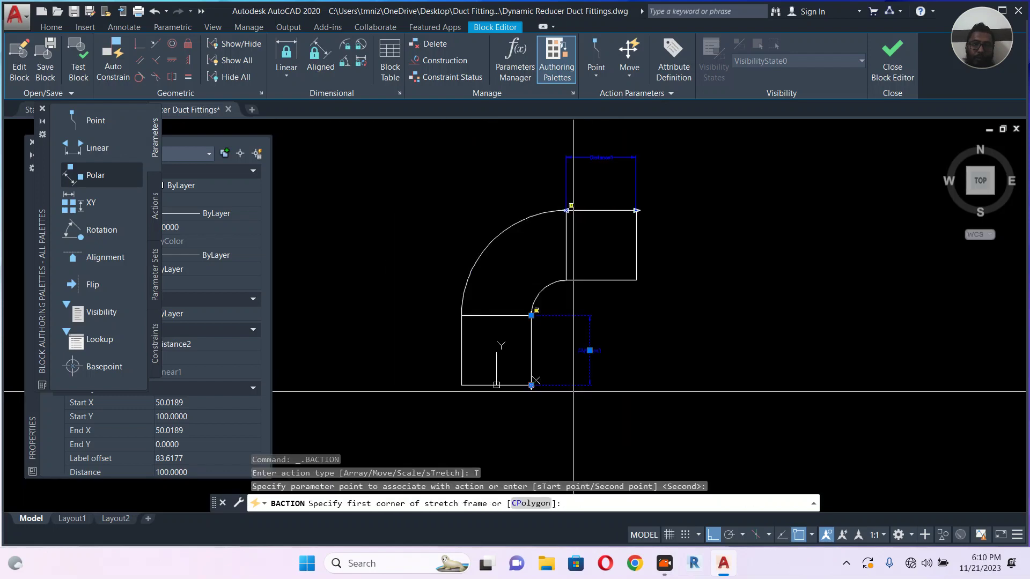
left_click(515, 376)
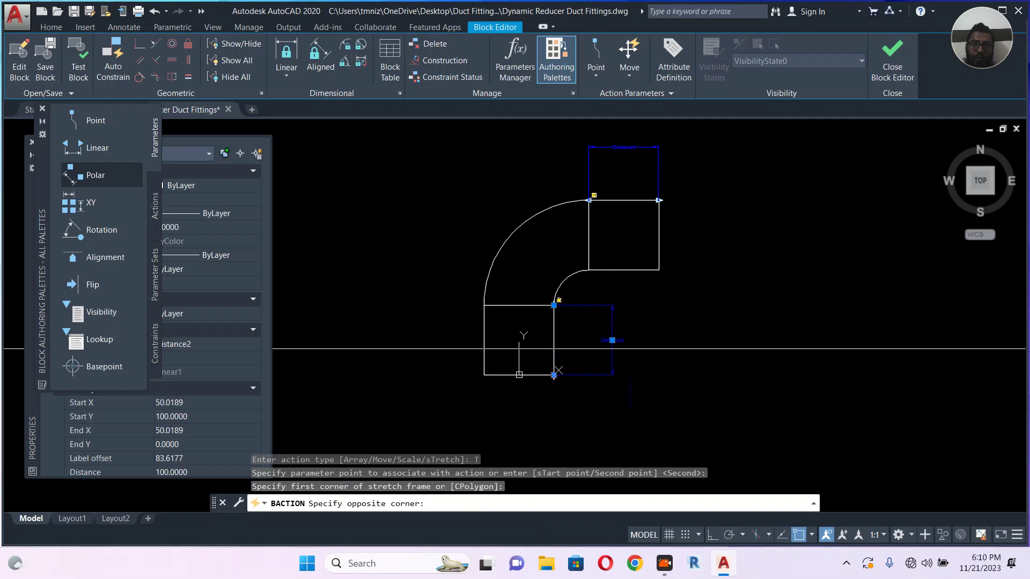
left_click(473, 349)
left_click(654, 409)
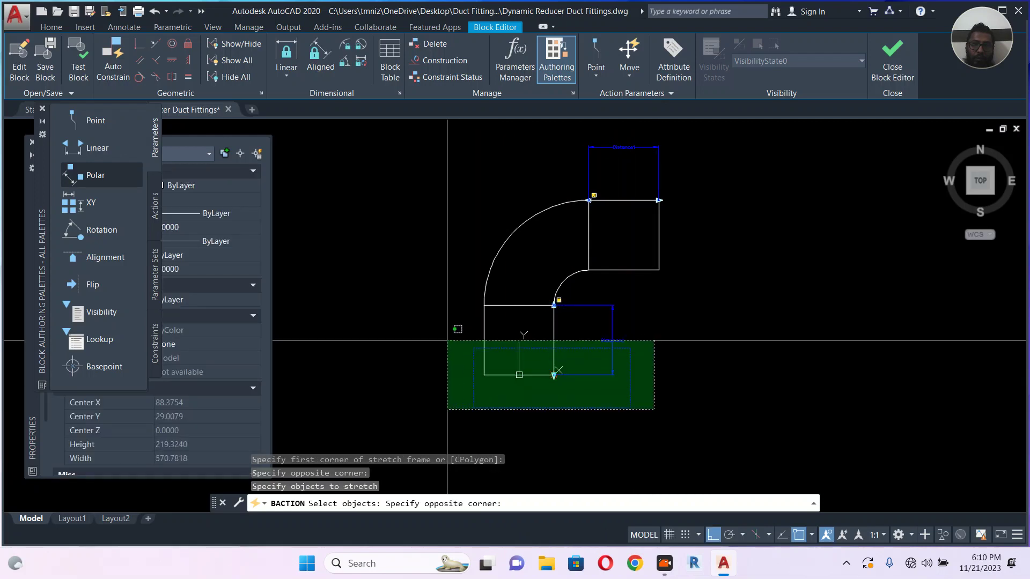
left_click(448, 337)
key("Return")
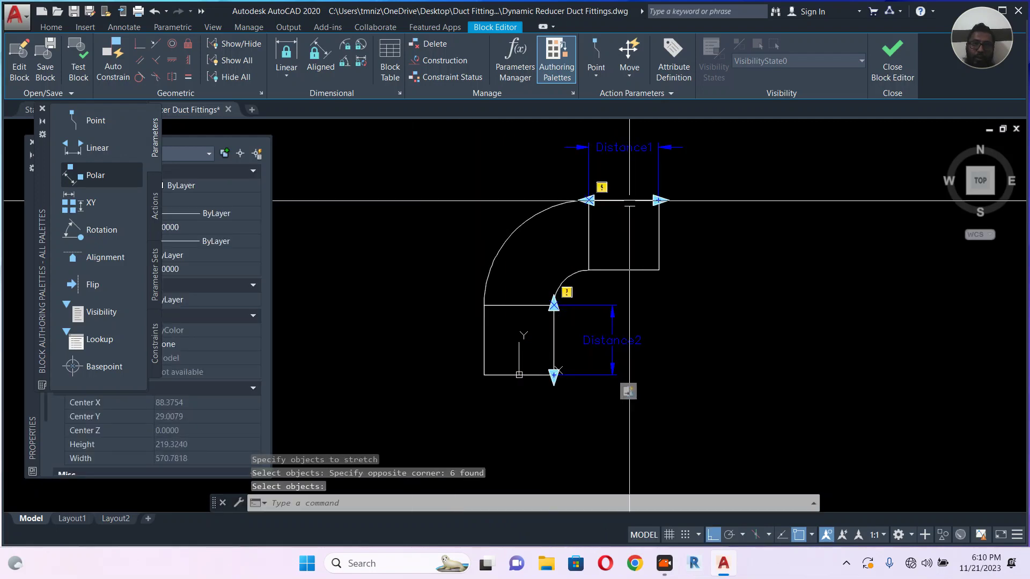
double_click(660, 164)
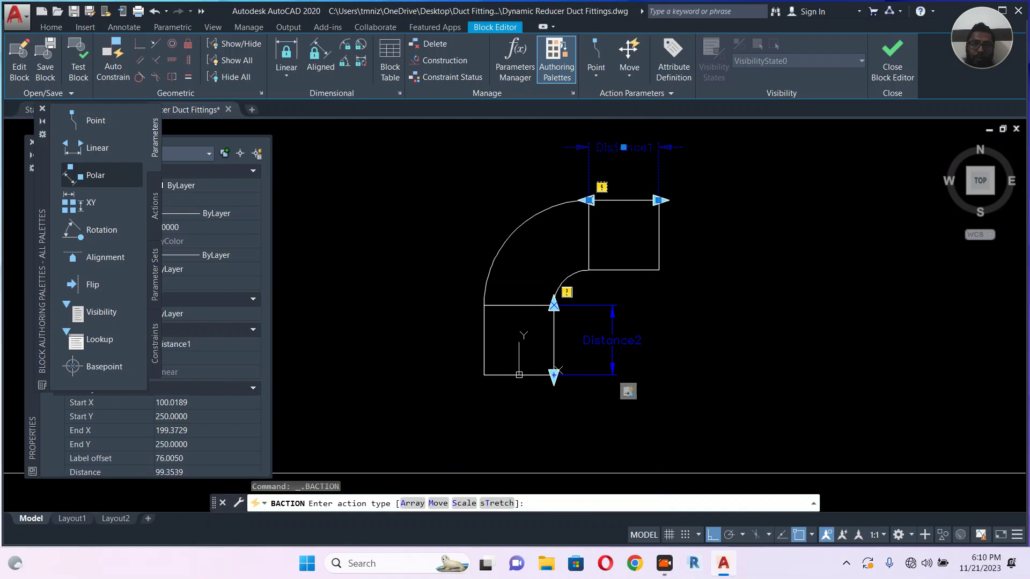
left_click(502, 503)
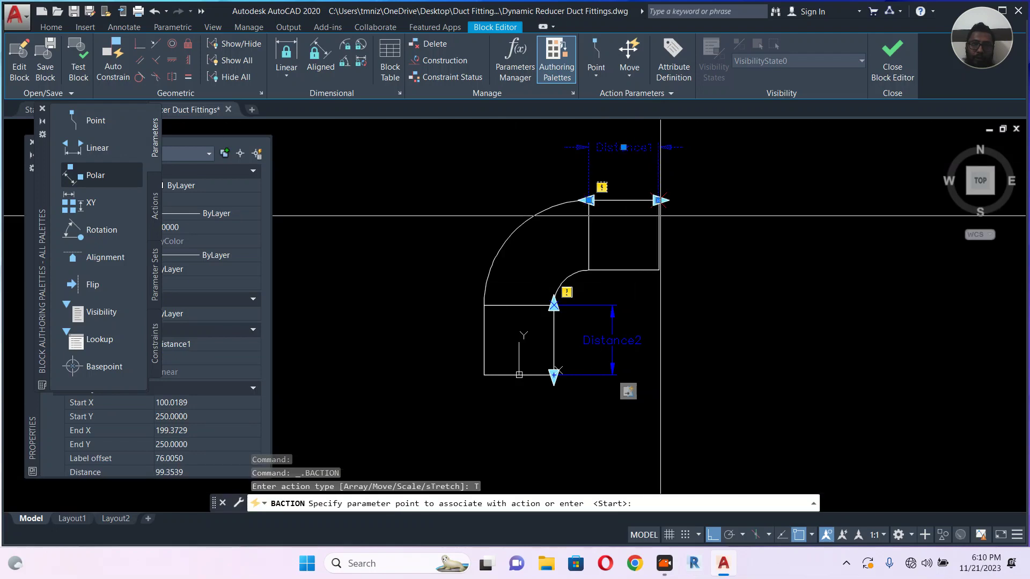
left_click(658, 200)
left_click(705, 135)
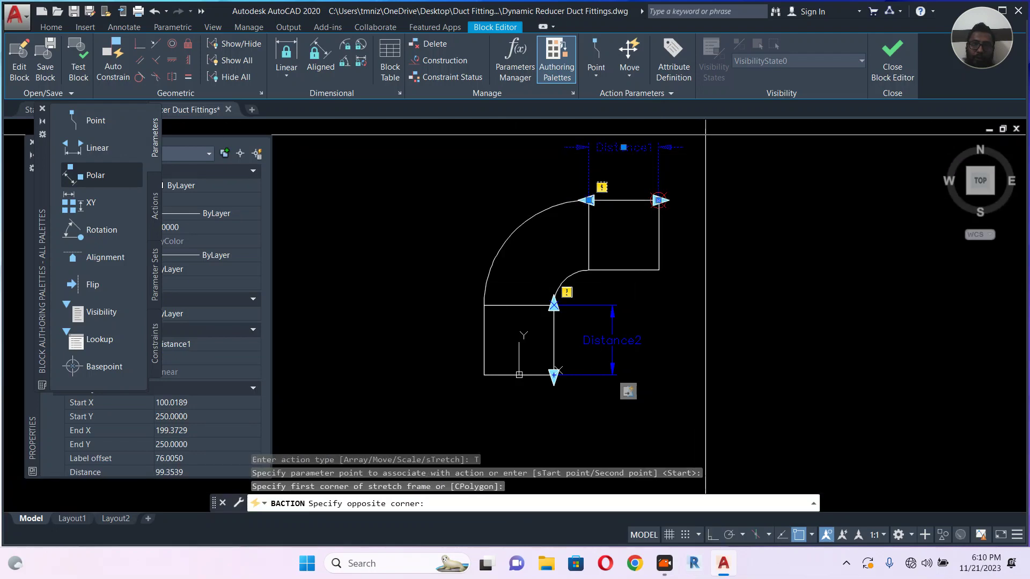
left_click(635, 300)
left_click(736, 133)
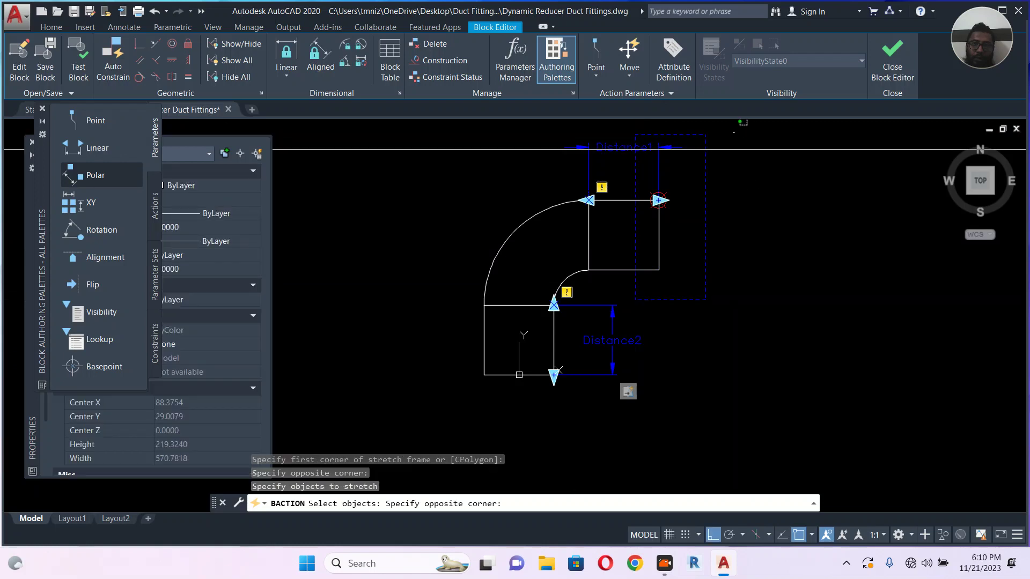
left_click(637, 269)
left_click(740, 158)
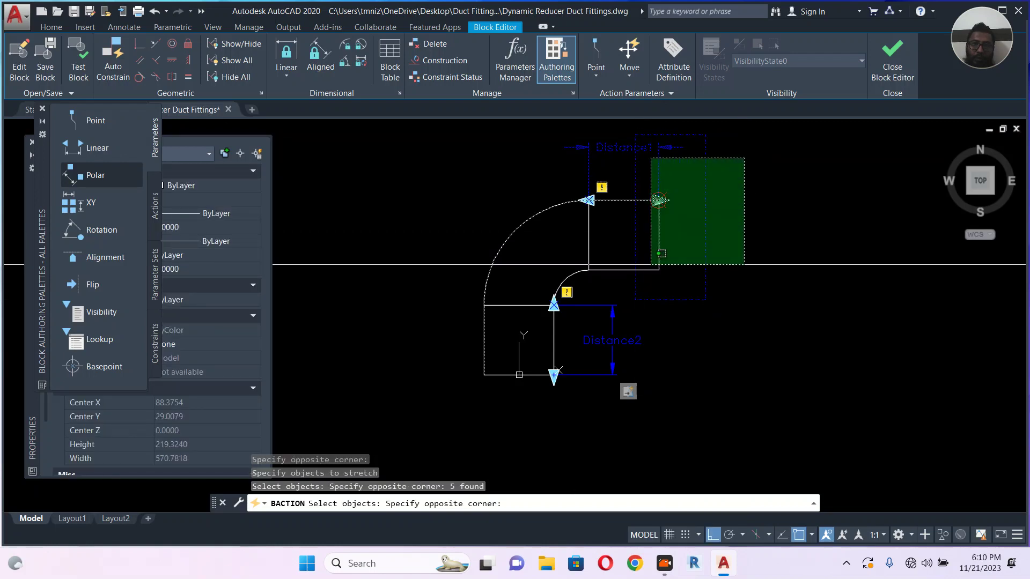
left_click(558, 303)
key("Escape")
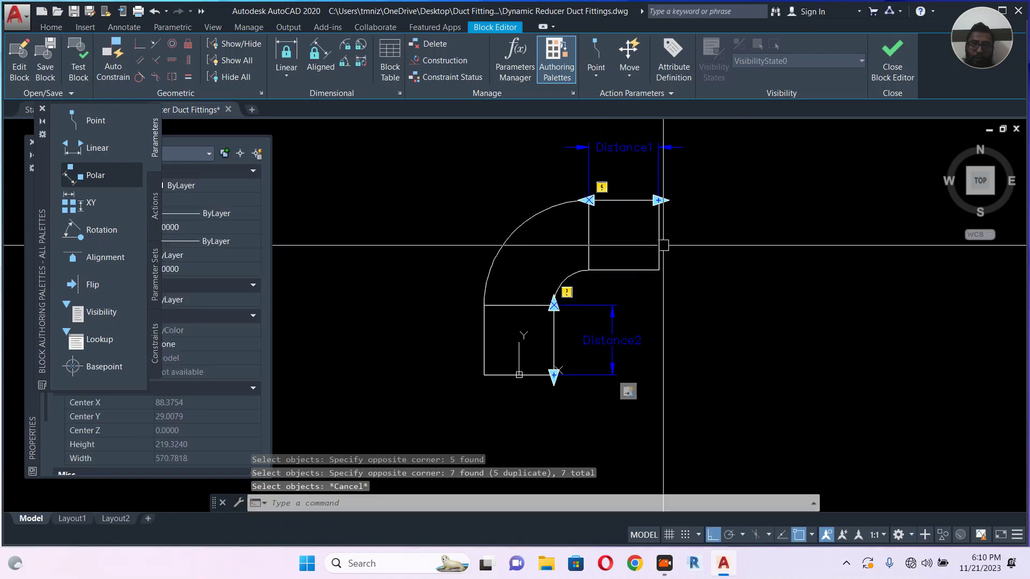
Assign a stretch action to the horizontal leg's length parameter at its open-end point, framing and selecting the leg's open end
left_click(656, 159)
key("Return")
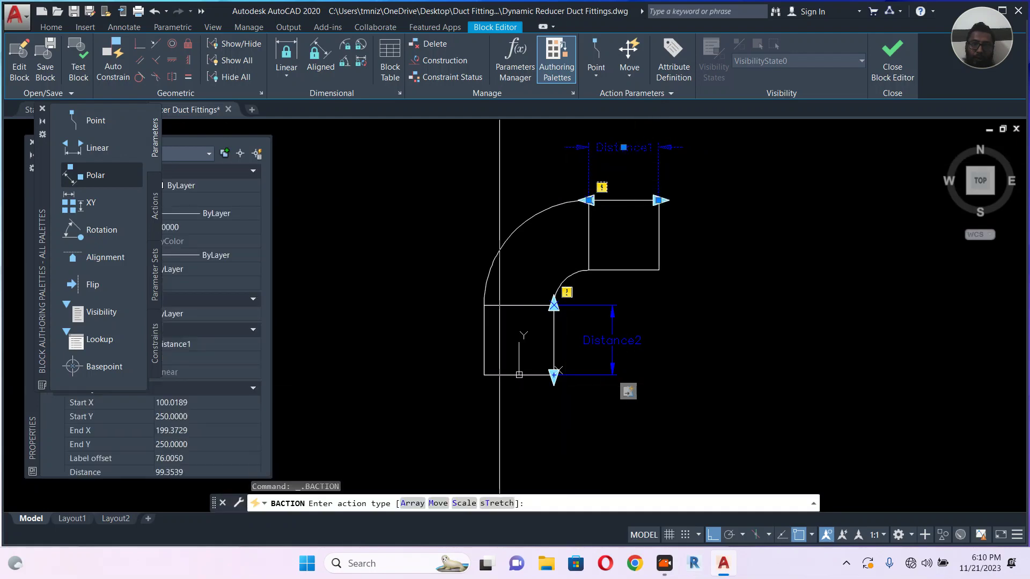
left_click(494, 503)
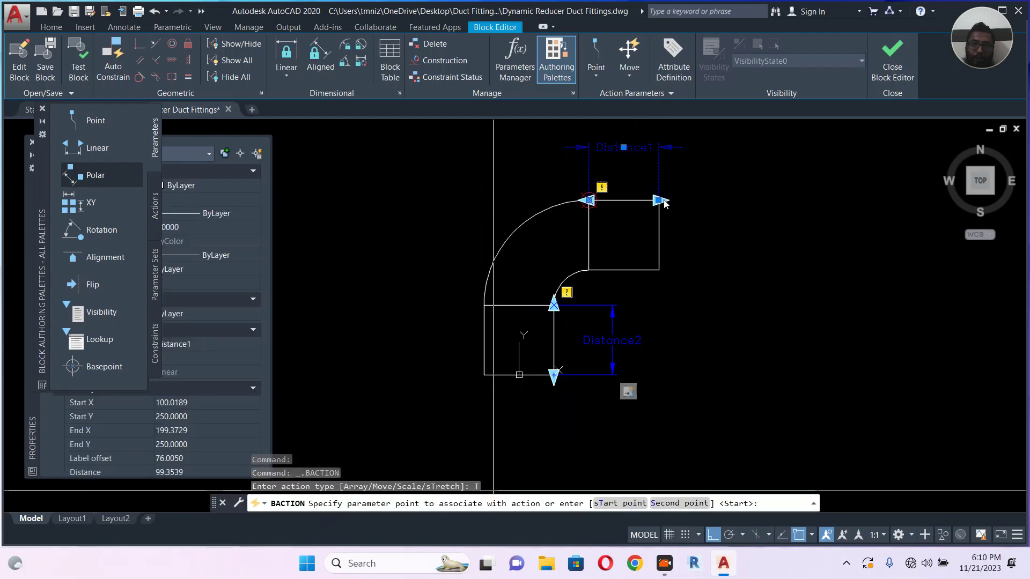
left_click(658, 200)
left_click(719, 131)
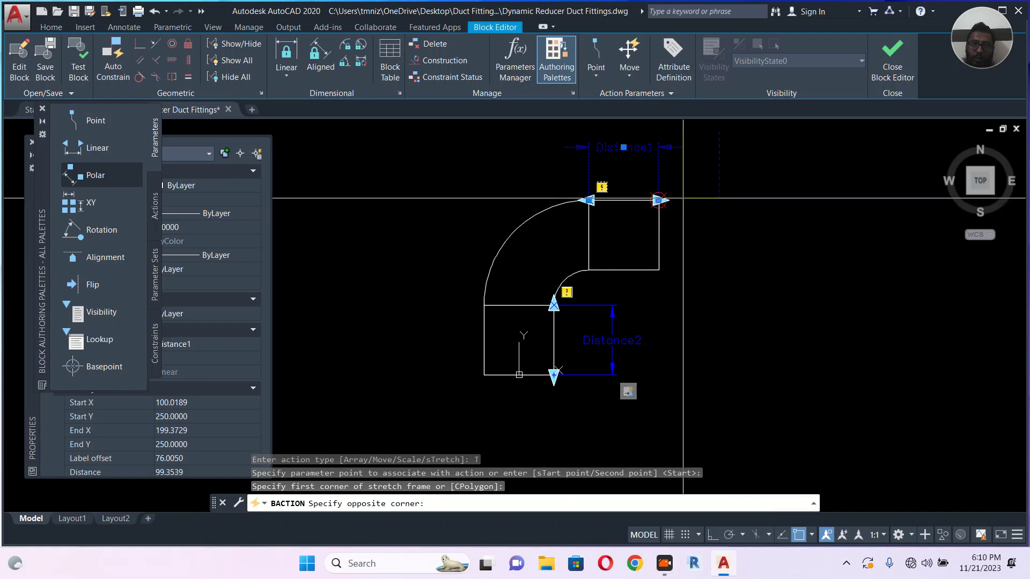
left_click(630, 287)
left_click(755, 139)
left_click(633, 295)
key("Return")
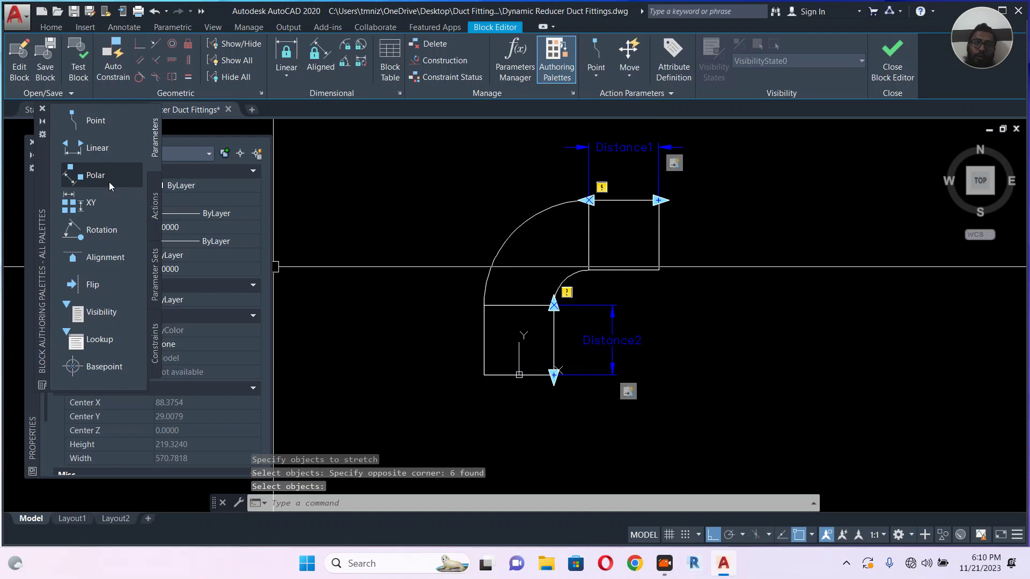
Add a linear parameter across the vertical leg's width, between the midpoints of its two long edges, with its label below the leg
left_click(83, 151)
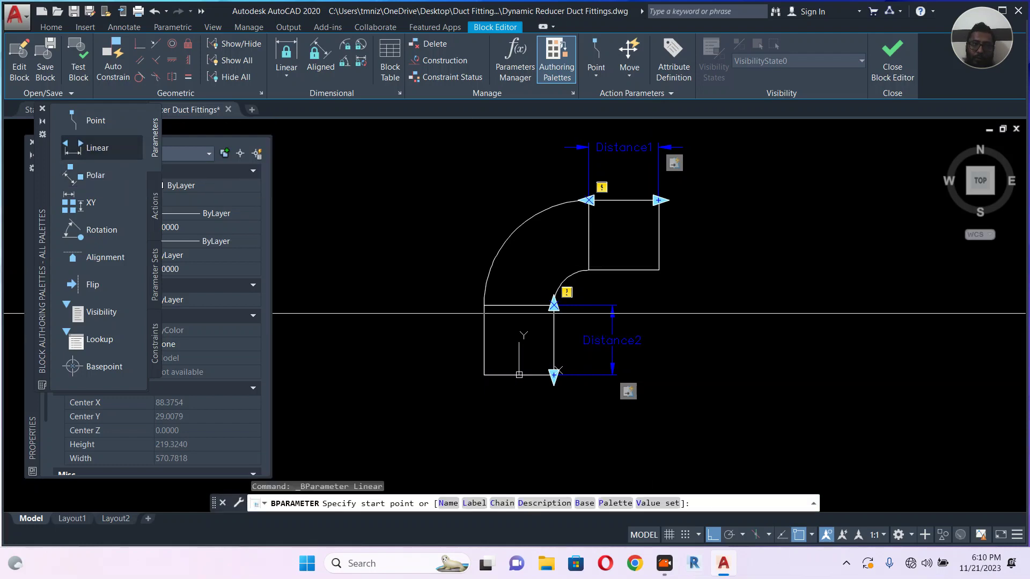
left_click(484, 340)
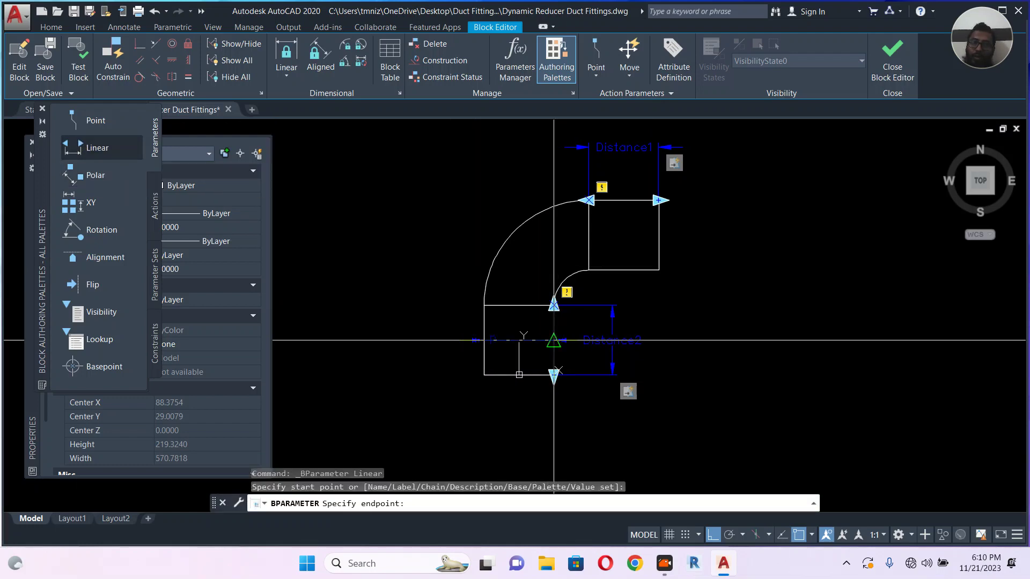
left_click(553, 340)
middle_click_drag(544, 414, 558, 328)
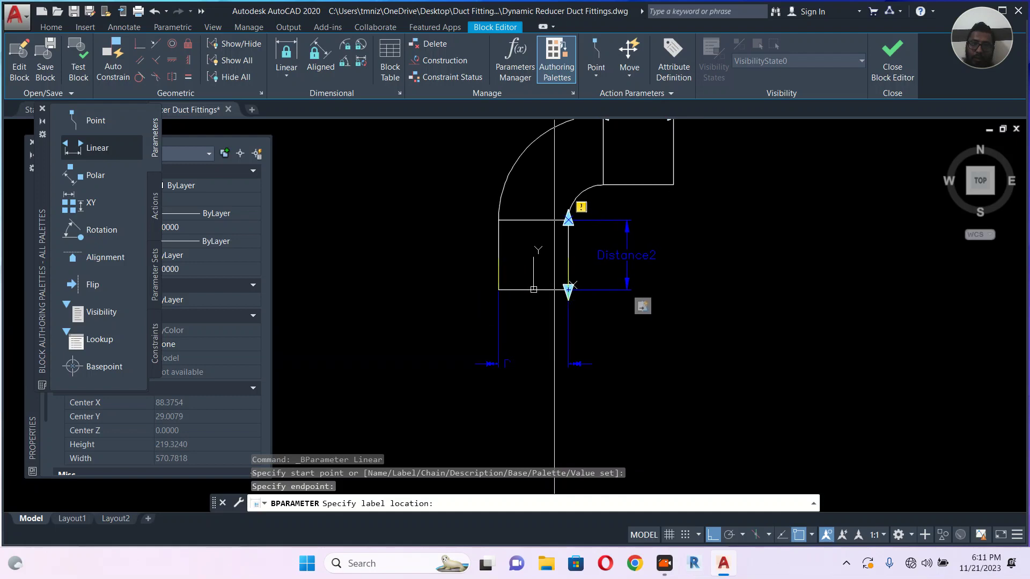
left_click(563, 364)
key("Escape")
Assign a scale action to the width parameter, selecting the whole elbow with its parameters
double_click(568, 322)
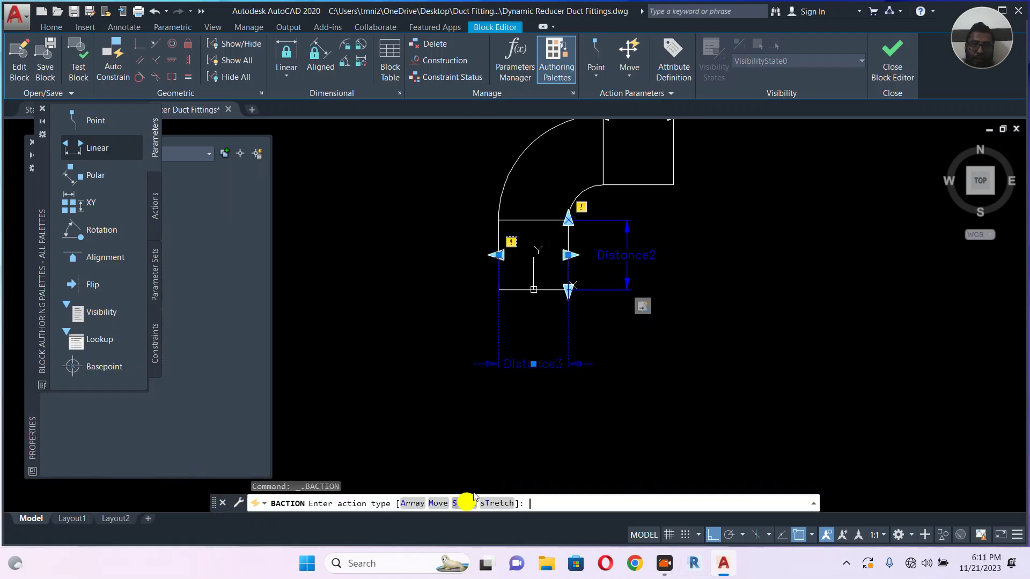
left_click(464, 503)
scroll(499, 374, "down", 1)
left_click(673, 157)
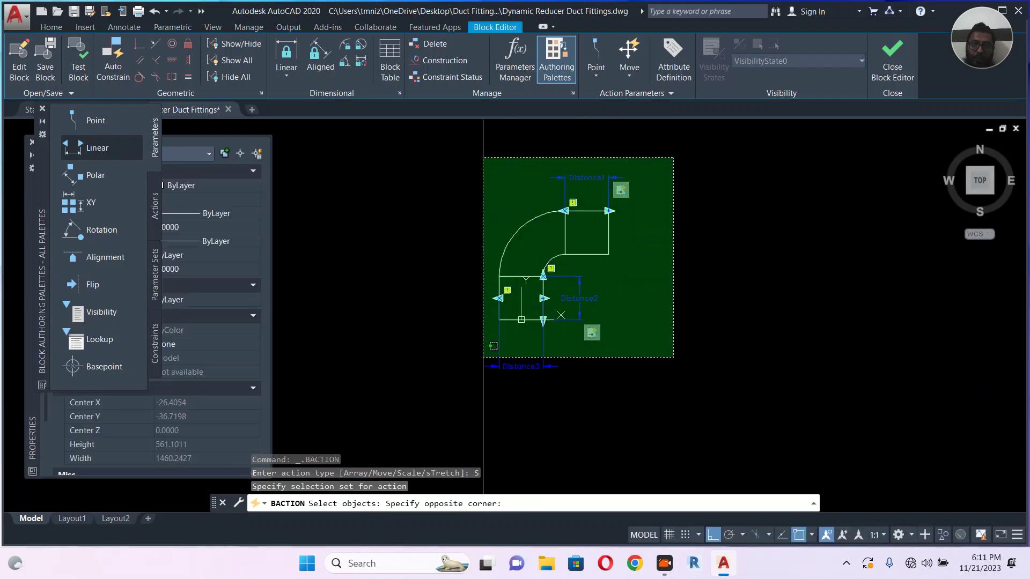
left_click(504, 301)
key("Return")
scroll(447, 398, "down", 2)
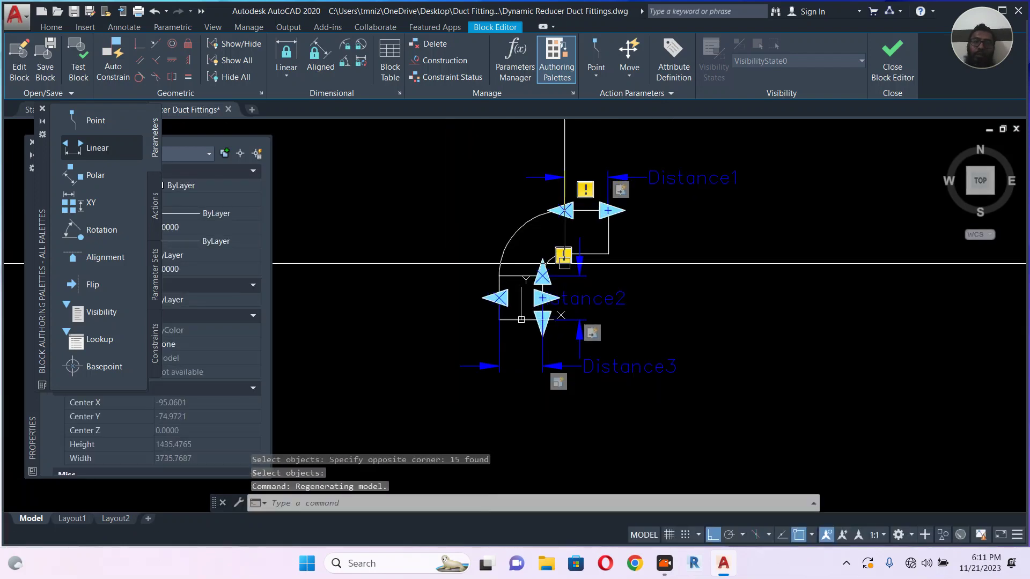
scroll(521, 279, "up", 3)
scroll(520, 284, "down", 1)
scroll(522, 256, "up", 1)
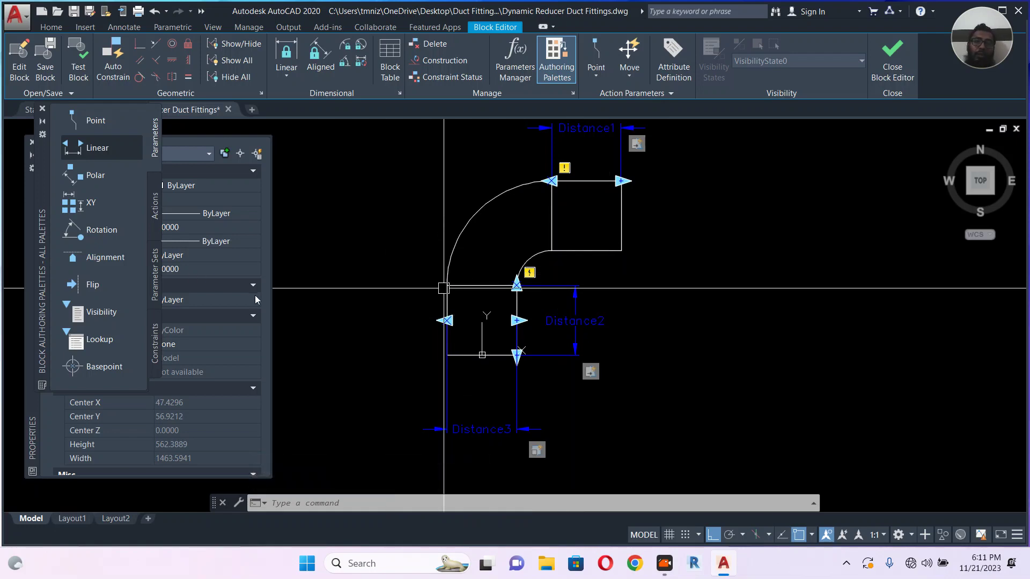
Place a block properties table with one grip beside the vertical leg and add the Distance3 parameter to it
left_click(151, 198)
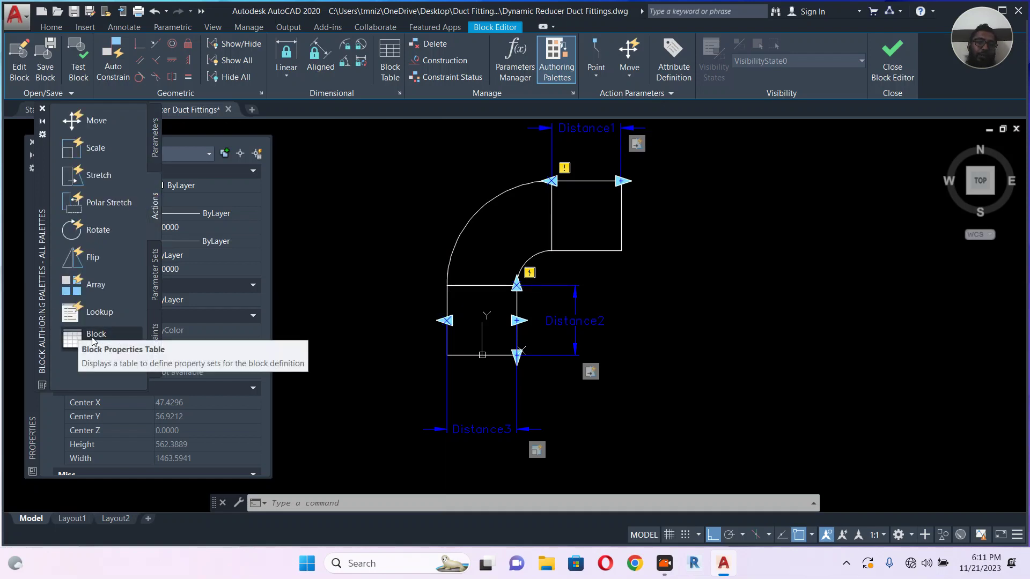
left_click(79, 338)
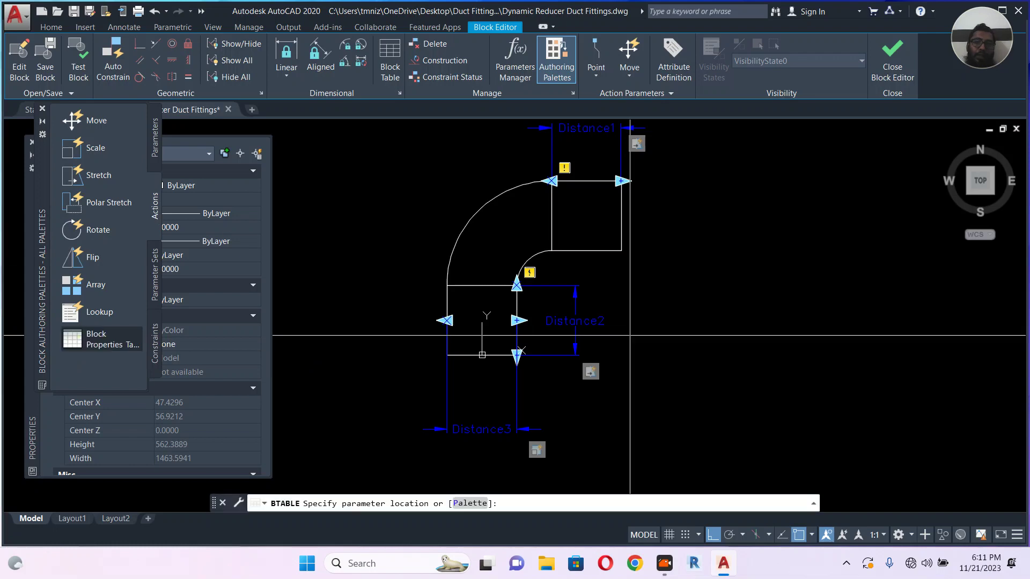
left_click(633, 320)
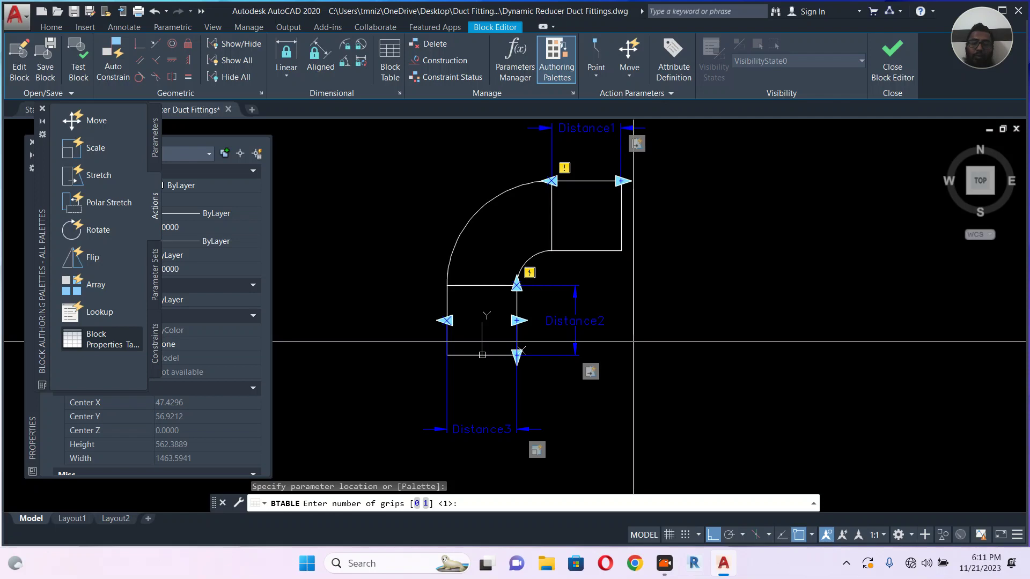
key("Return")
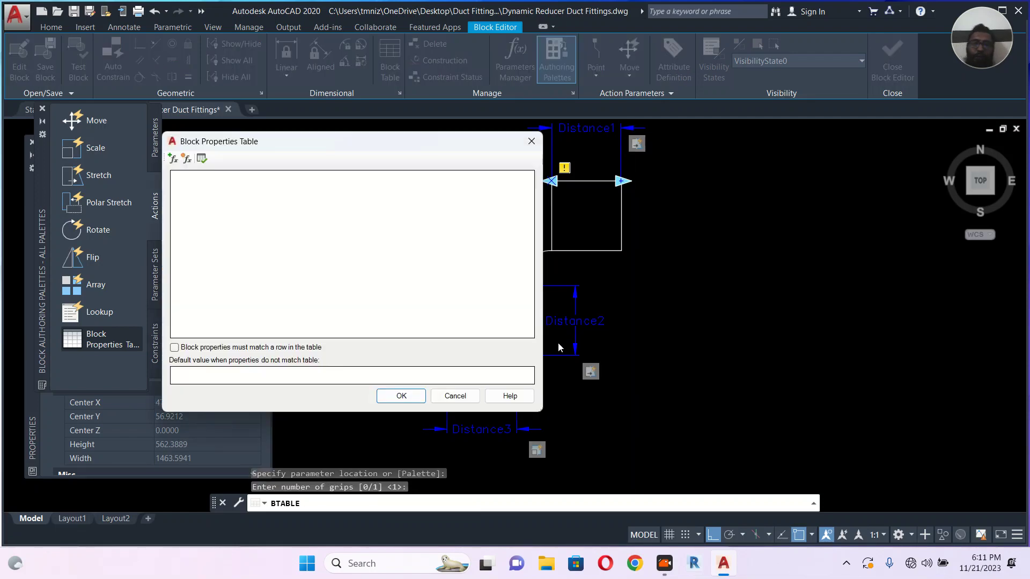
left_click(173, 158)
left_click(270, 210)
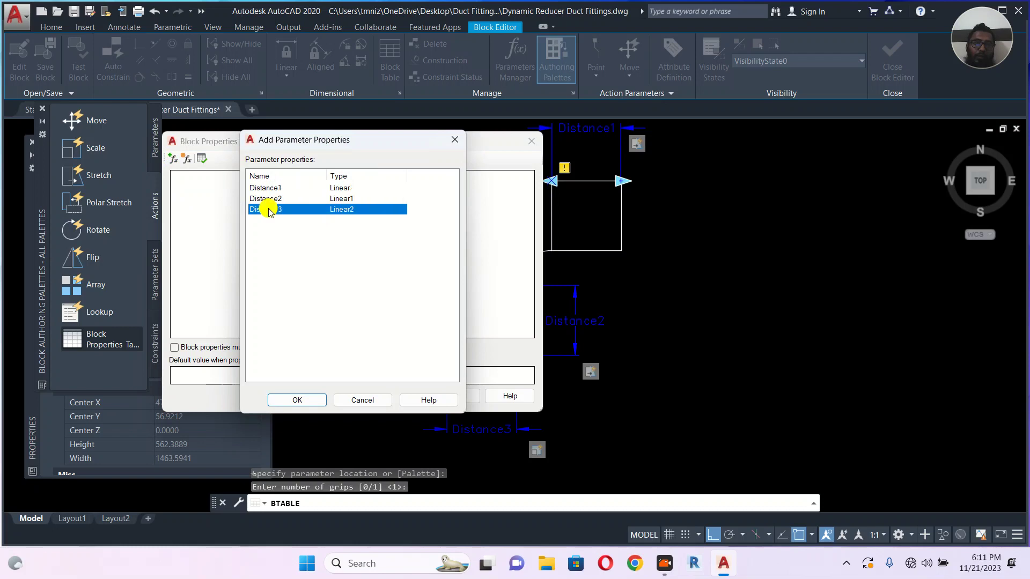
left_click(317, 399)
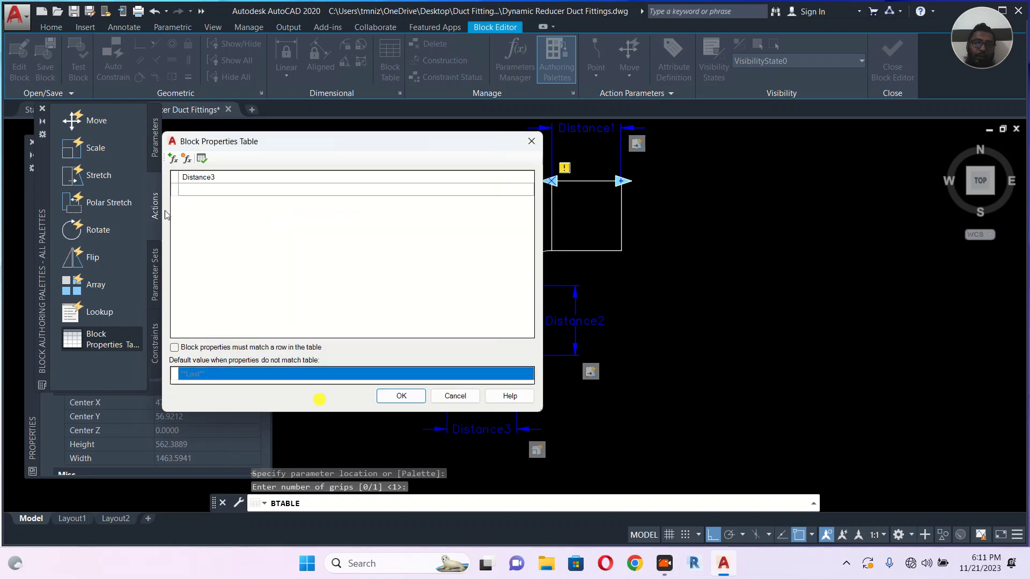
Fill the Distance3 column with the values 50, 100, 150, 200, 250 and 300
left_click(204, 196)
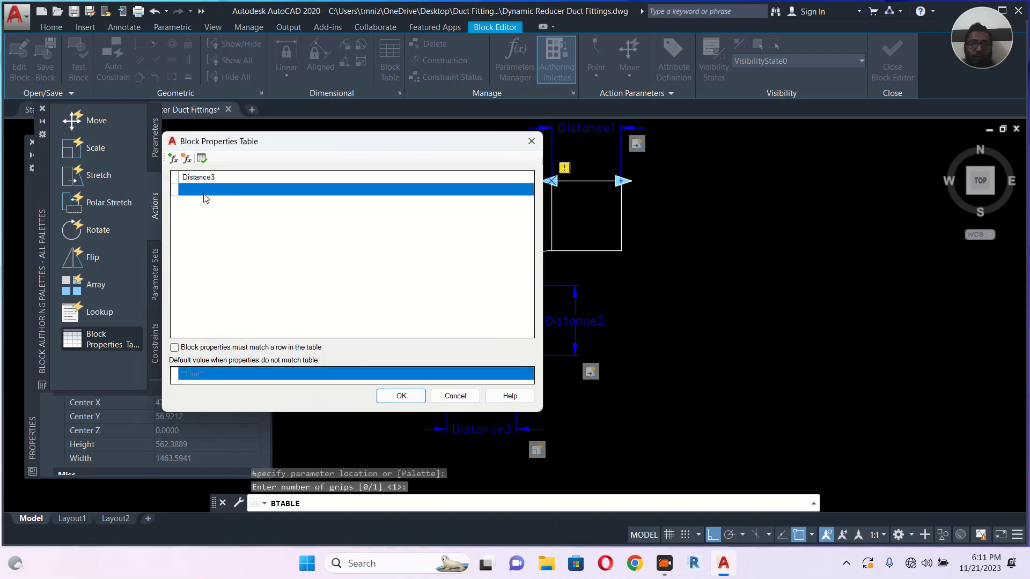
type("50")
key("Return")
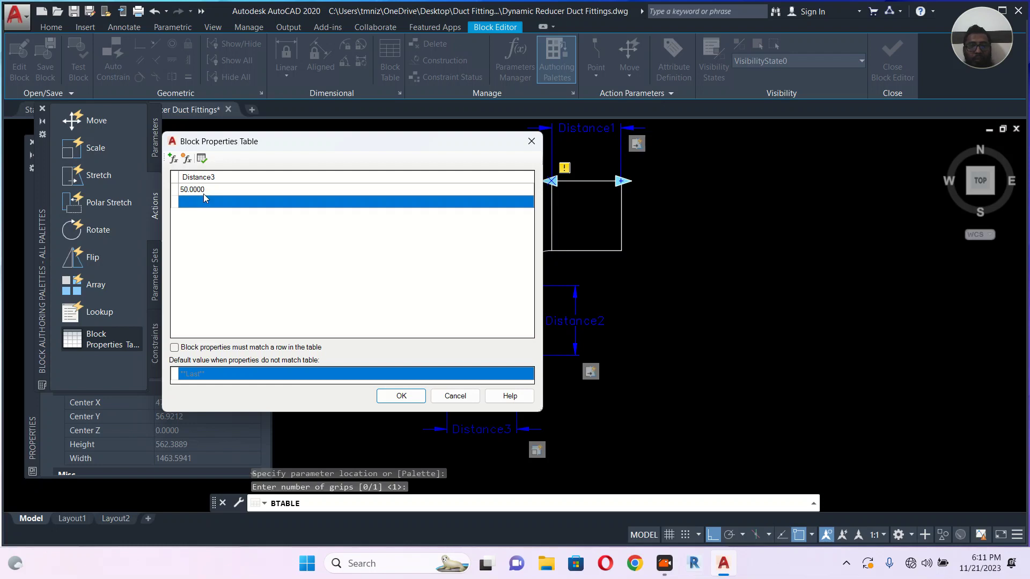
type("100")
key("Return")
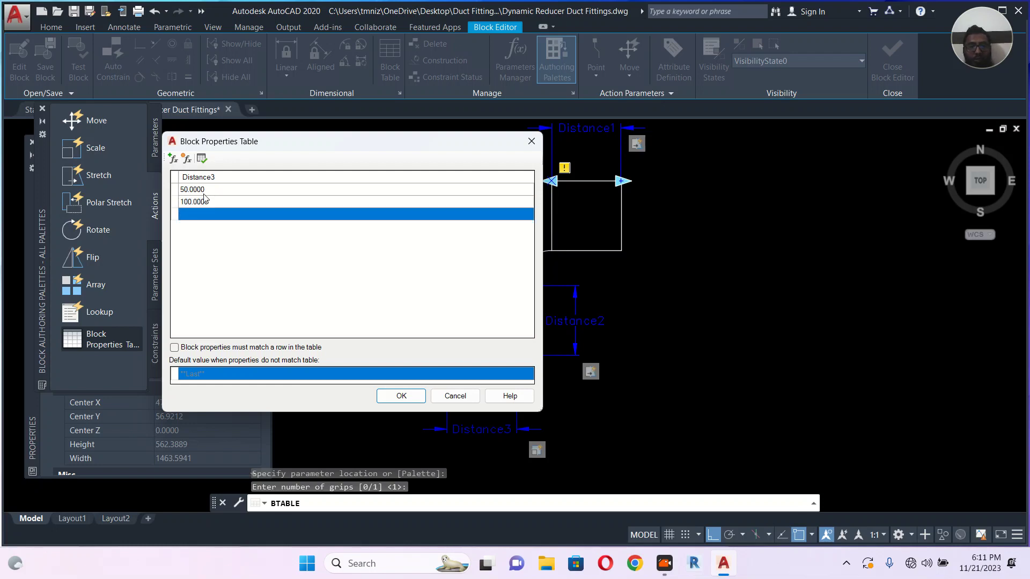
type("150.0000")
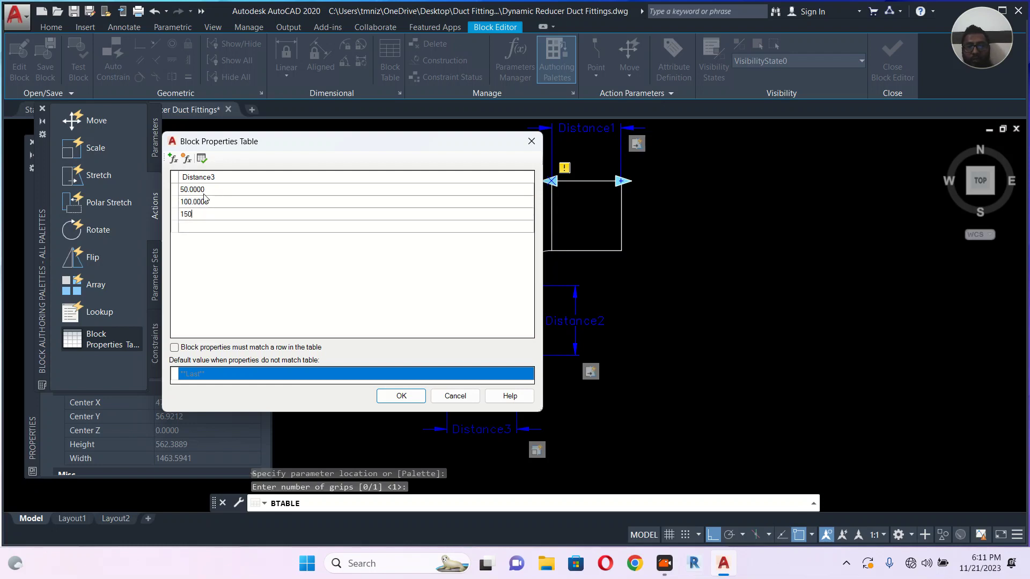
key("Return")
type("200")
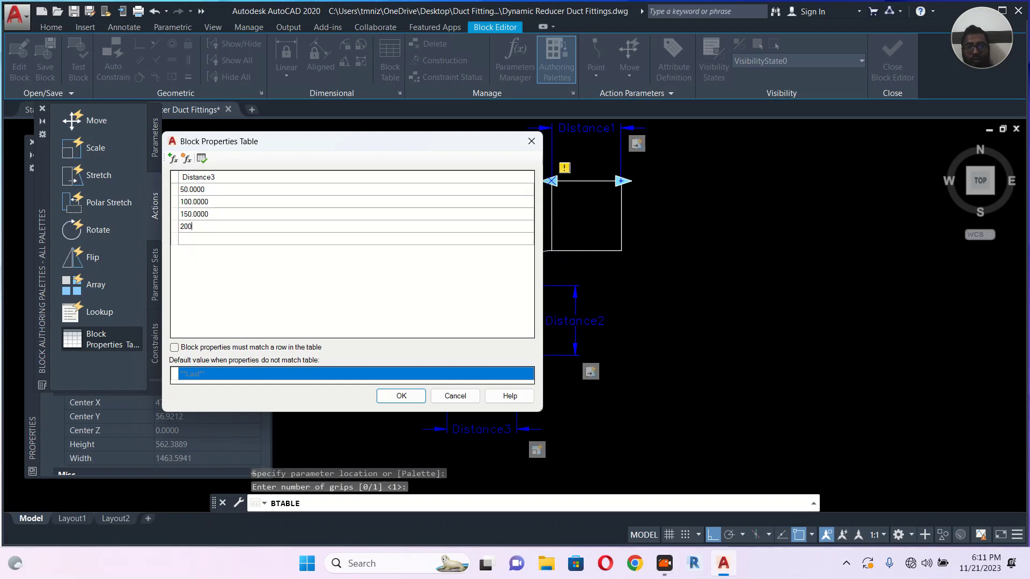
key("Return")
type("25")
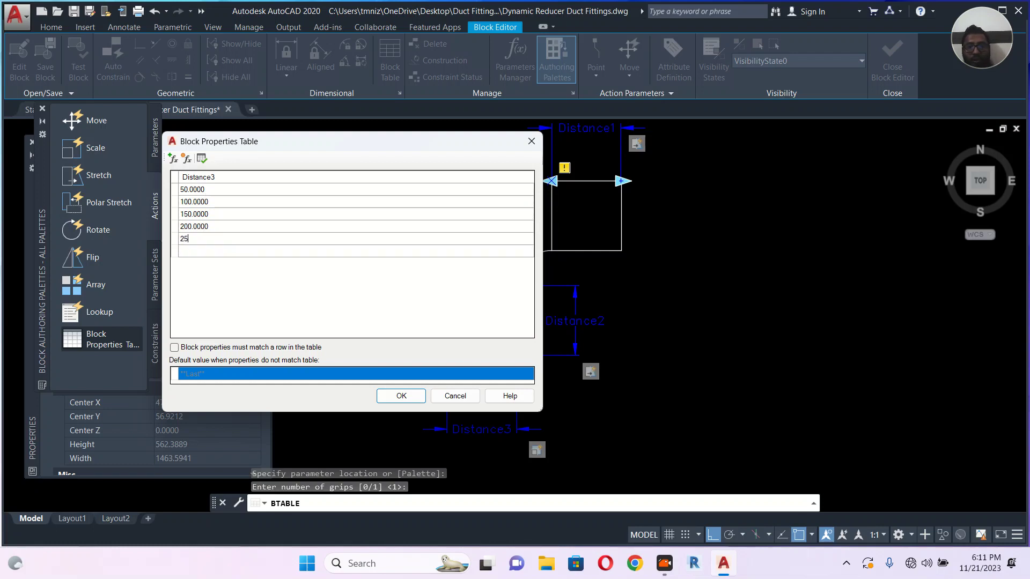
type("0")
key("Return")
type("300")
key("Return")
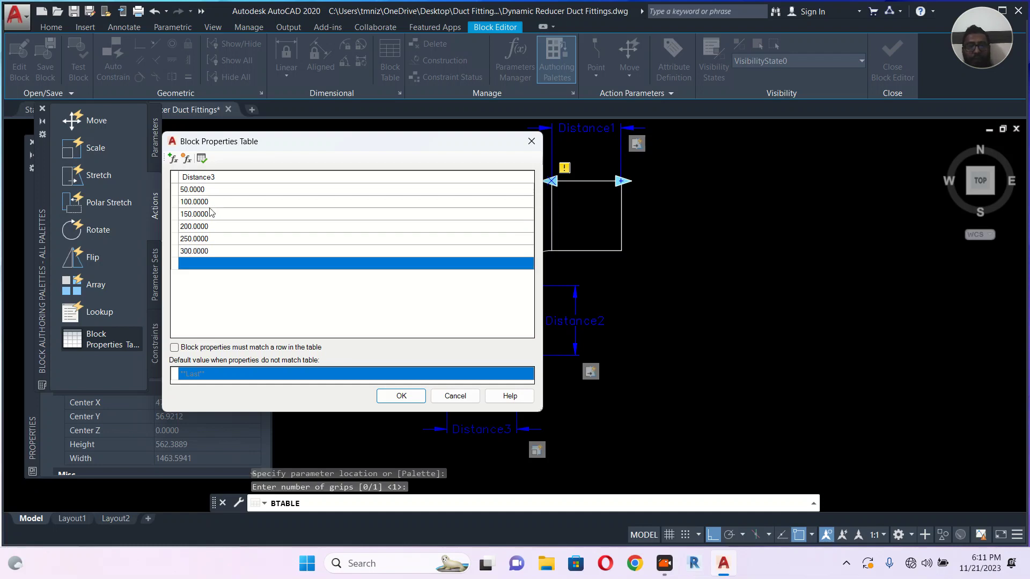
Extend the Distance3 column of the block table with 350, 400, 450 and 500, and accept the table
type("350.0000")
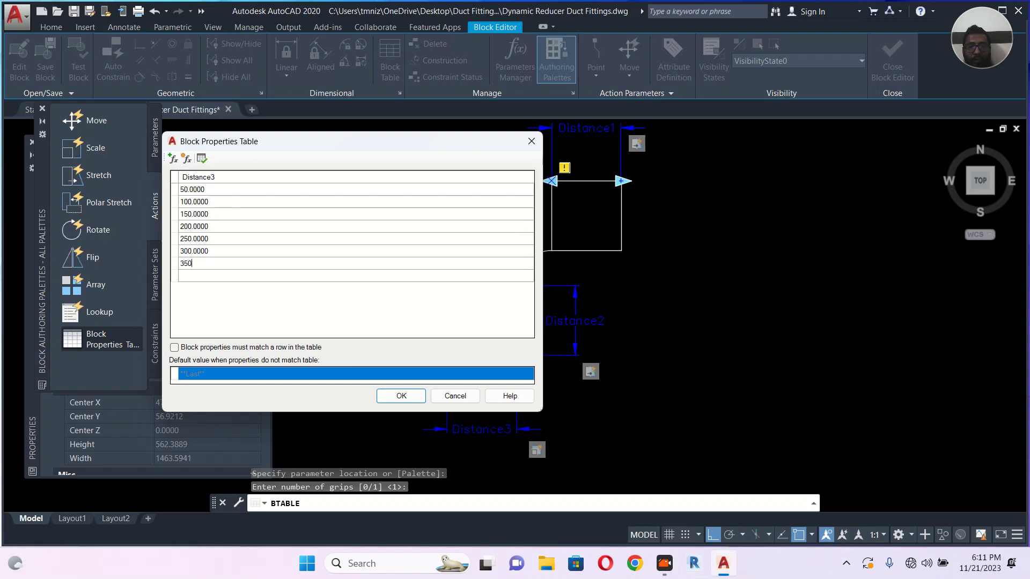
key("Return")
type("40")
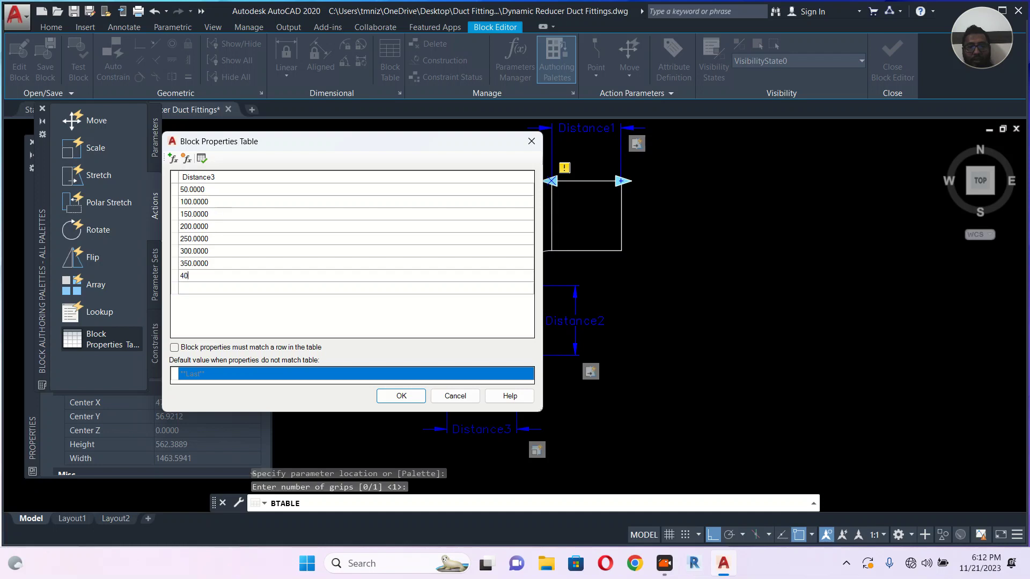
type("0")
key("Return")
type("450")
key("Return")
type("5")
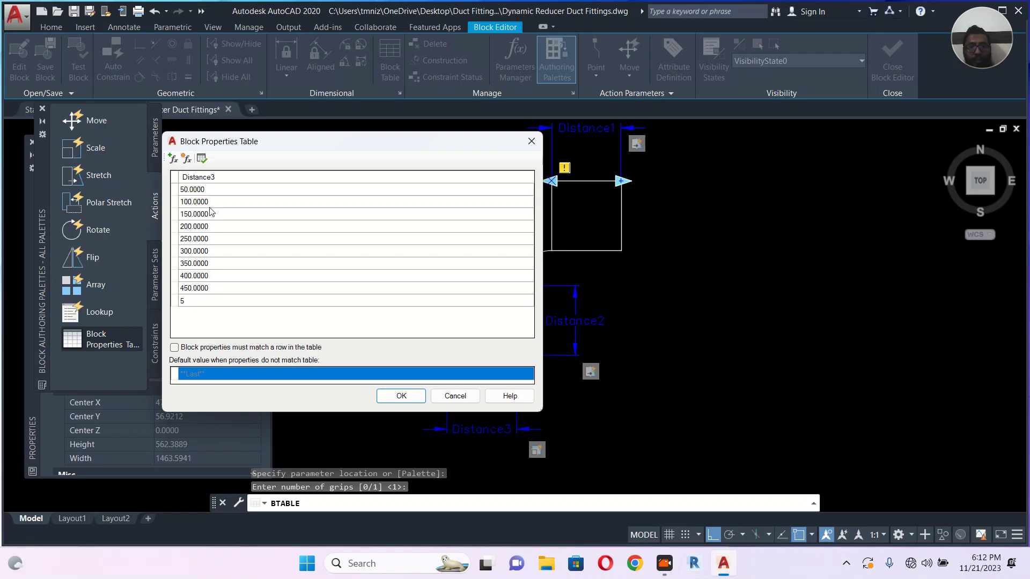
key("Return")
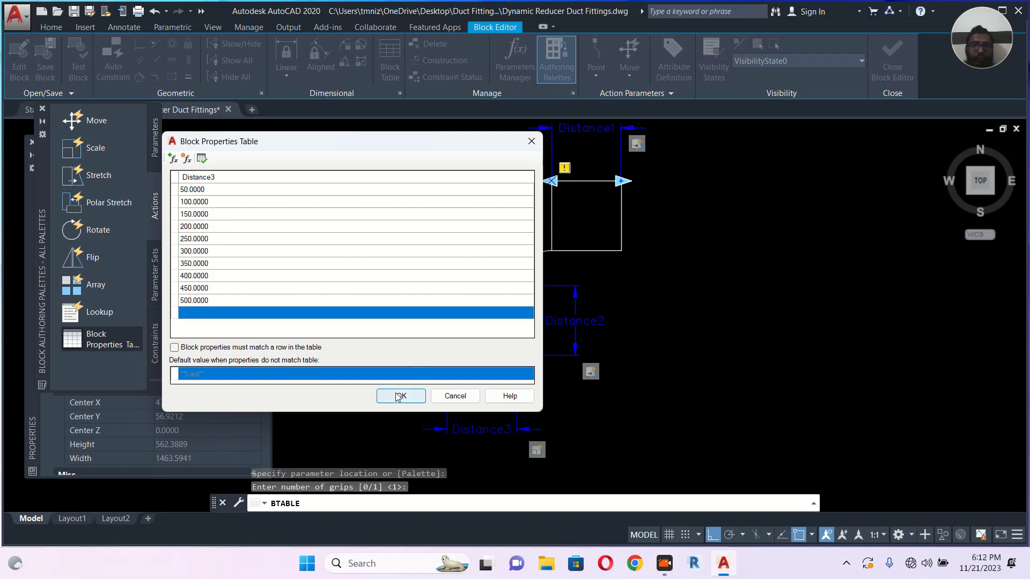
left_click(417, 395)
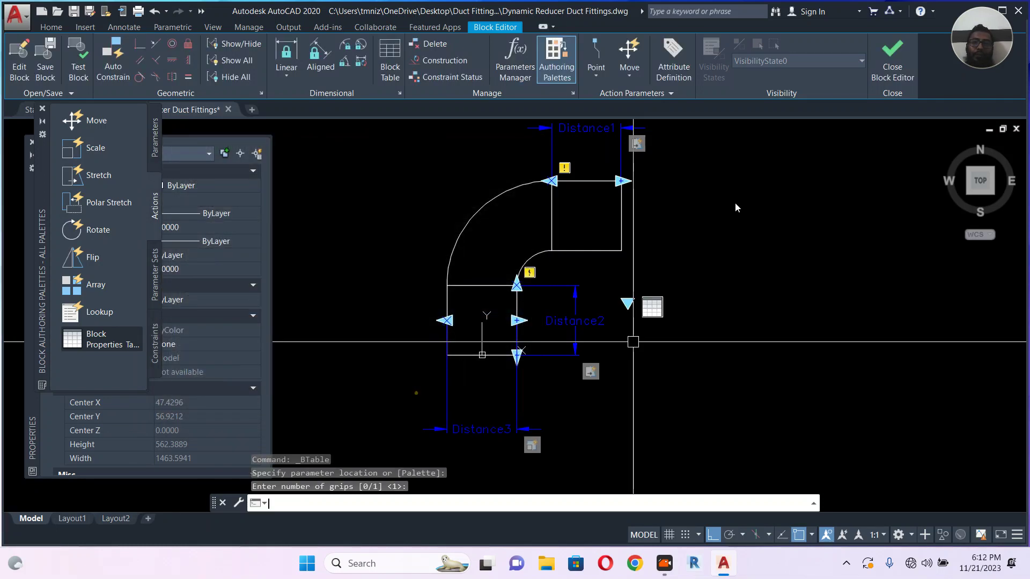
Close the block editor, saving the changes to the duct bend block
left_click(884, 76)
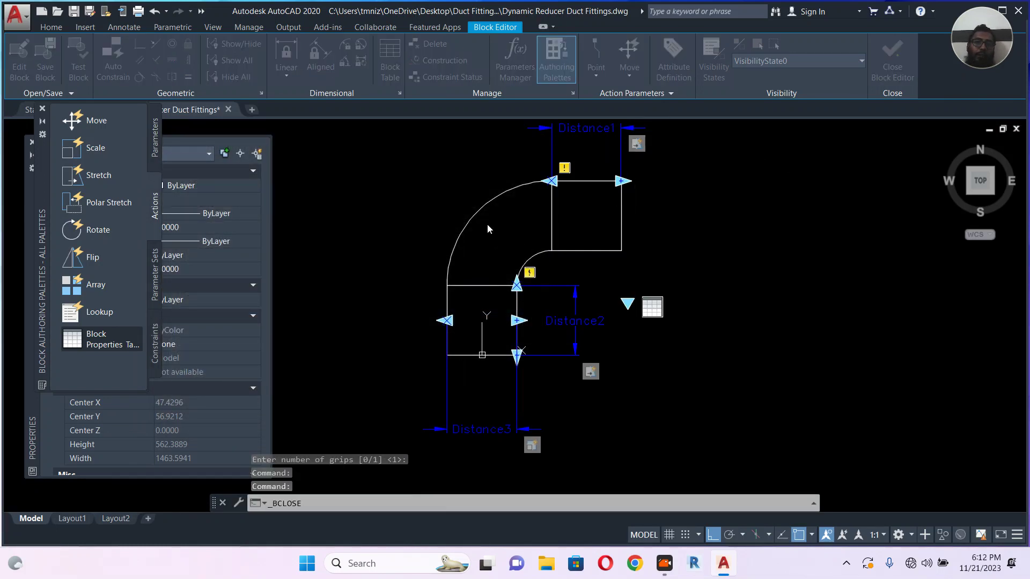
left_click(485, 247)
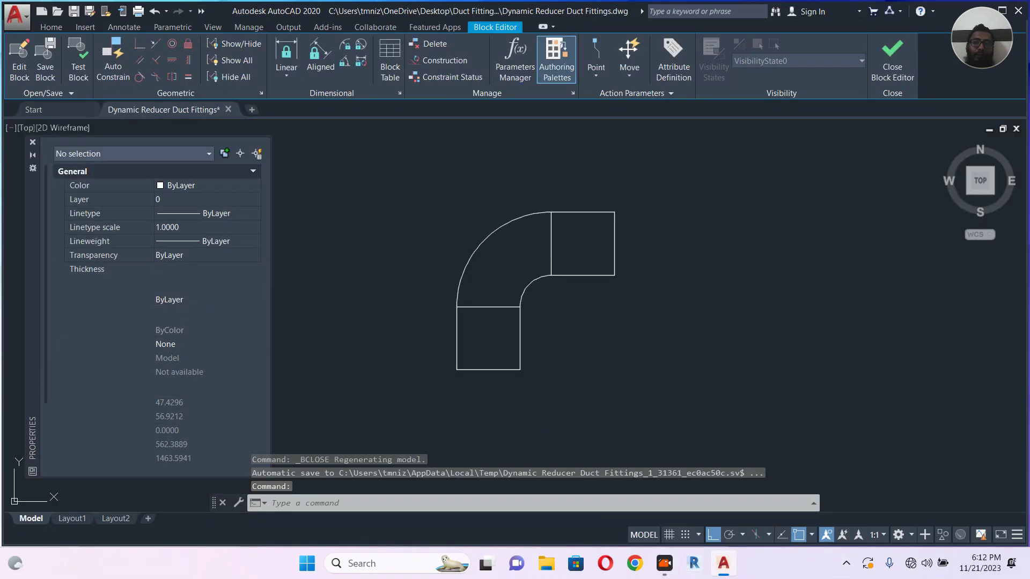
scroll(533, 279, "down", 5)
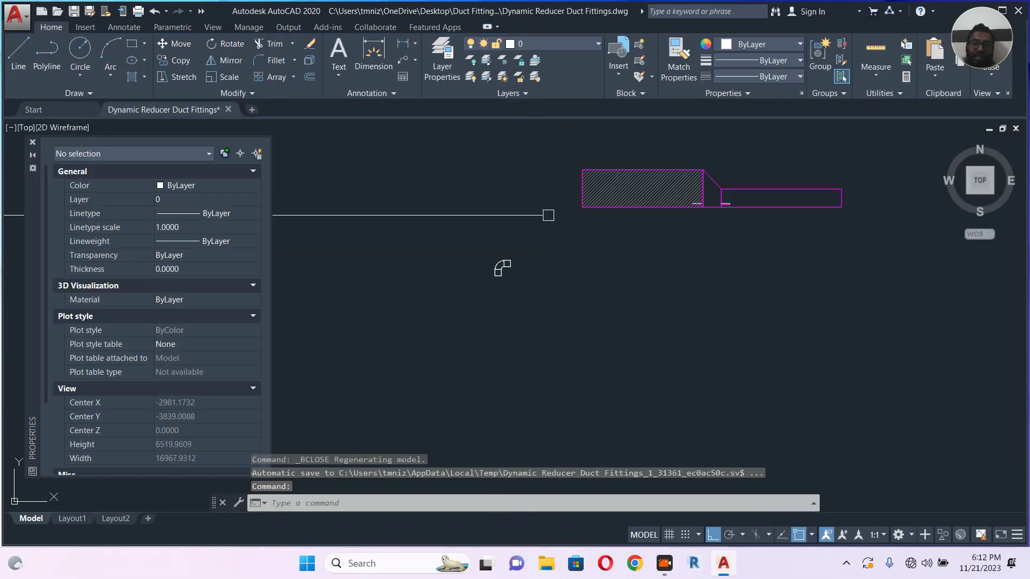
Set the D1 width of the magenta hatched reducer block to 500
scroll(593, 199, "up", 4)
scroll(733, 241, "up", 12)
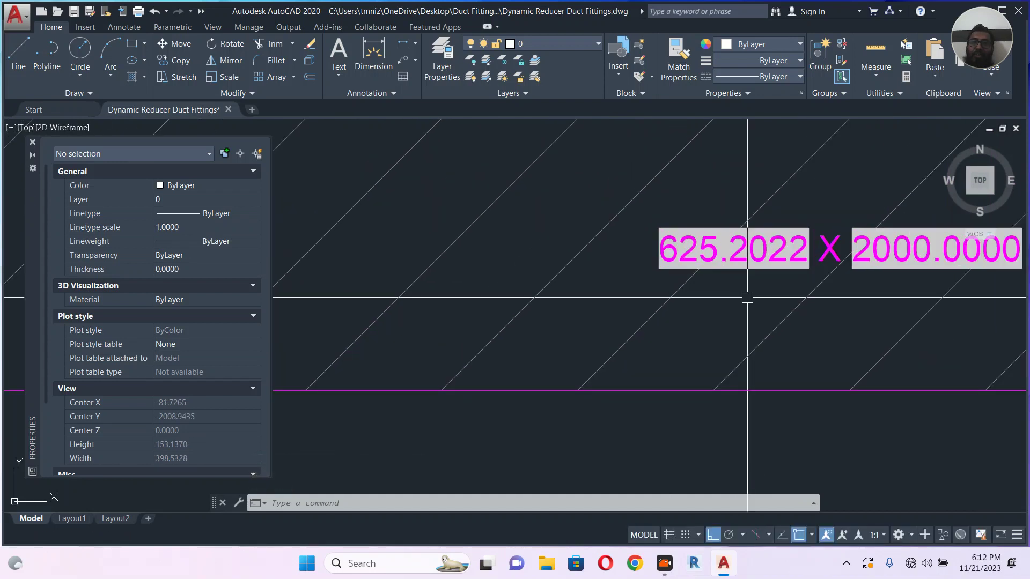
scroll(739, 297, "down", 4)
key("Escape")
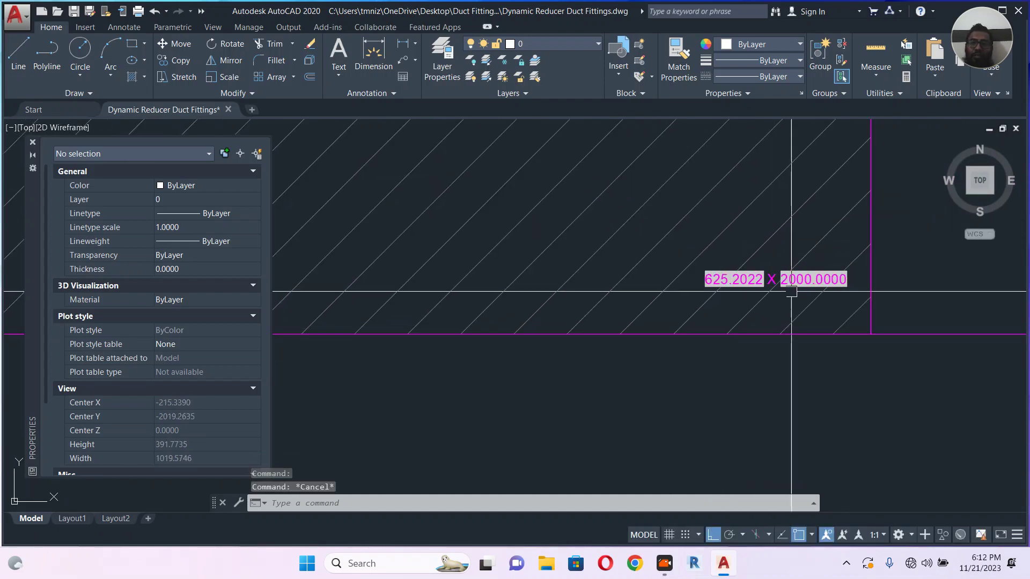
scroll(725, 290, "down", 6)
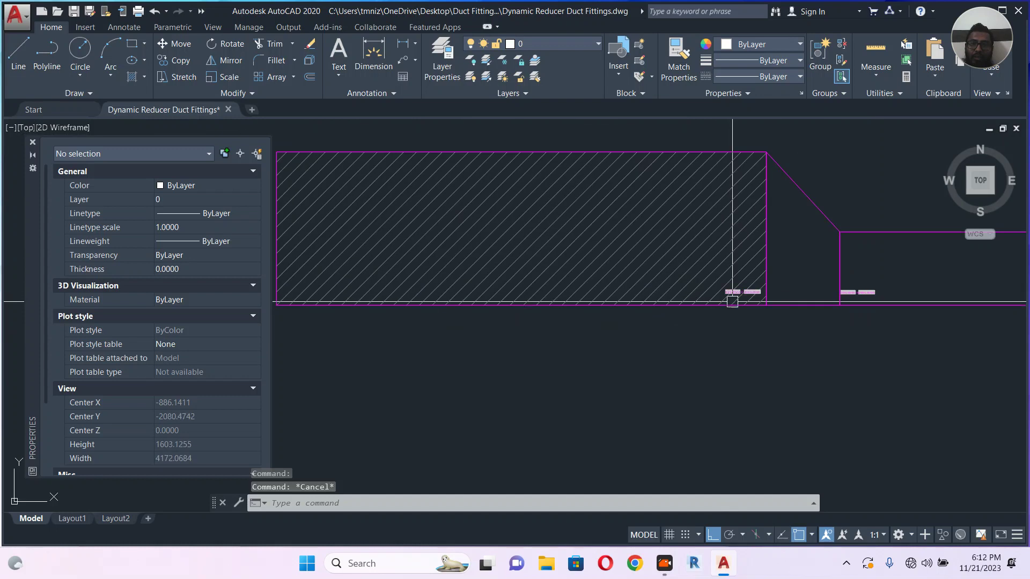
left_click(724, 306)
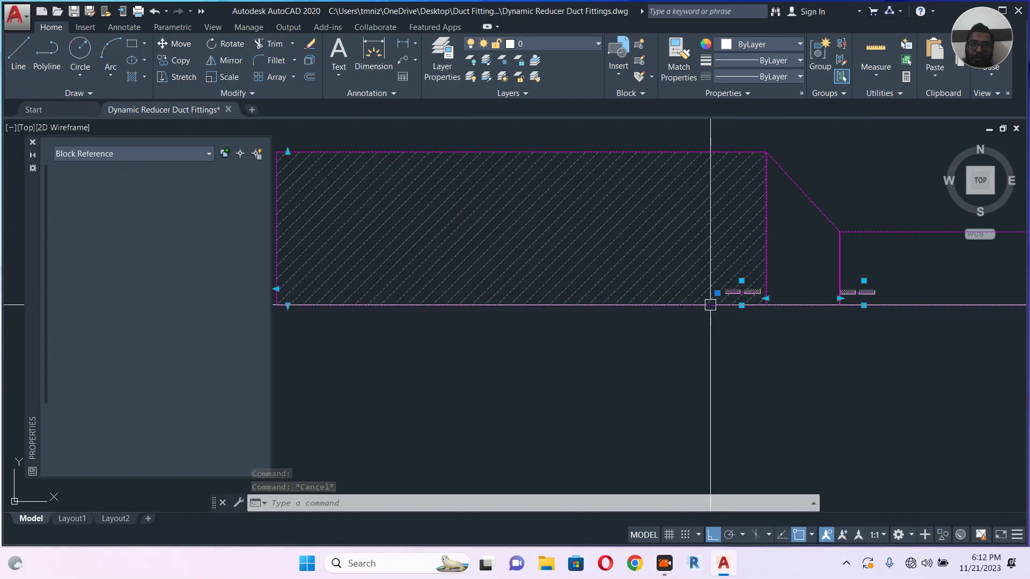
scroll(208, 391, "down", 4)
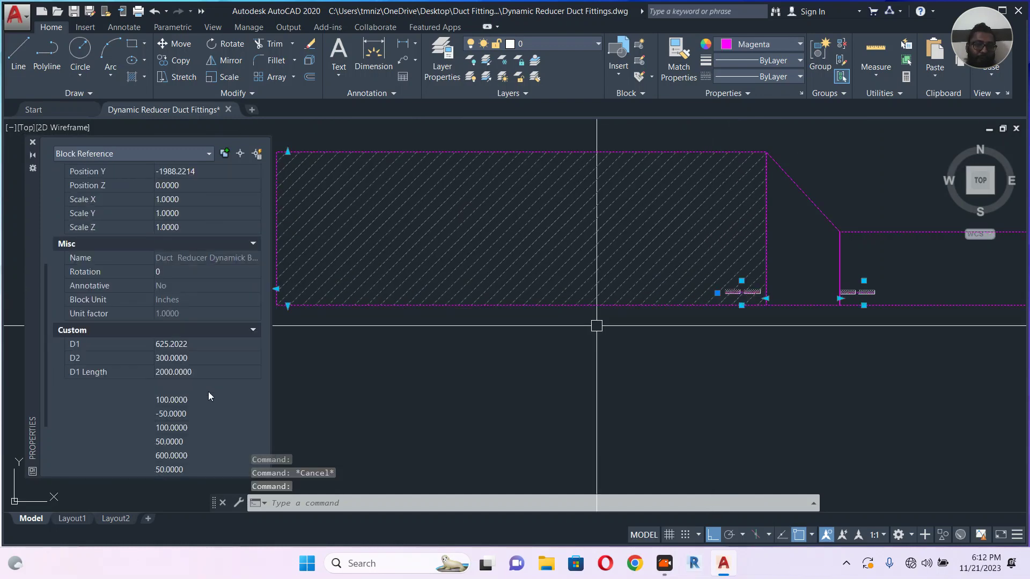
left_click(203, 345)
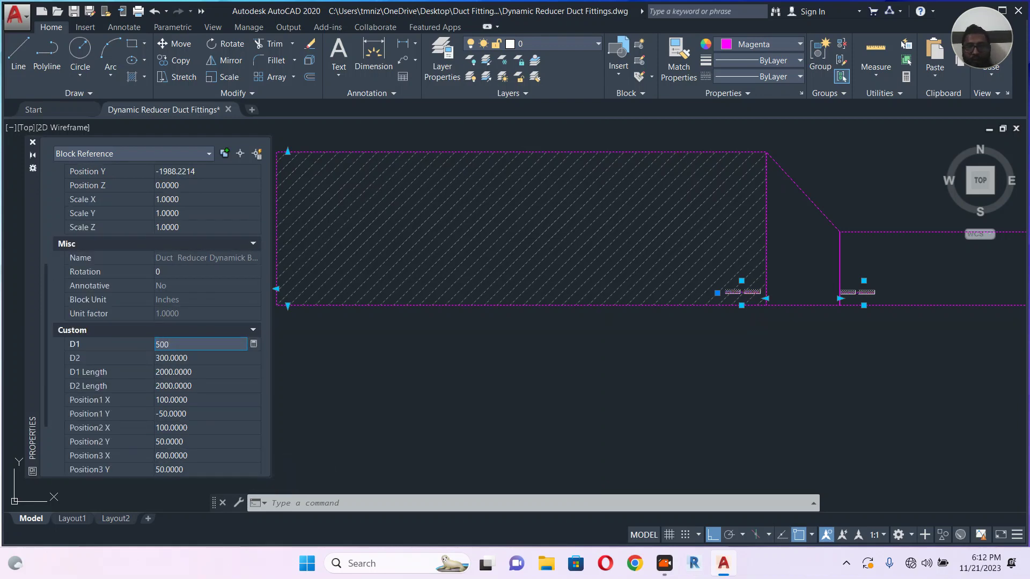
type("500.0000")
key("Tab")
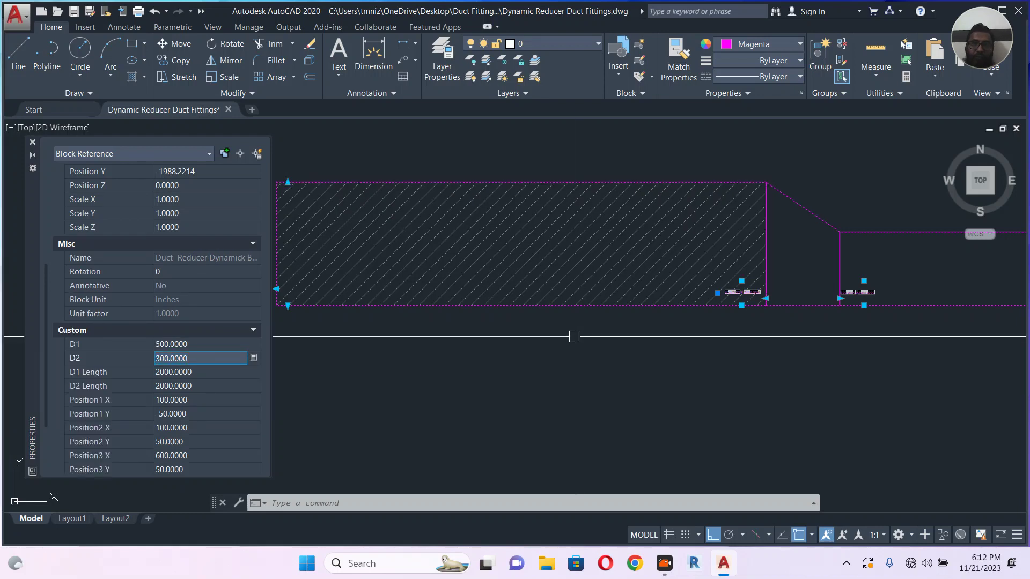
key("Escape")
Choose 500 as the duct bend block's width from its Distance3 table grip
scroll(554, 336, "down", 5)
scroll(517, 355, "up", 2)
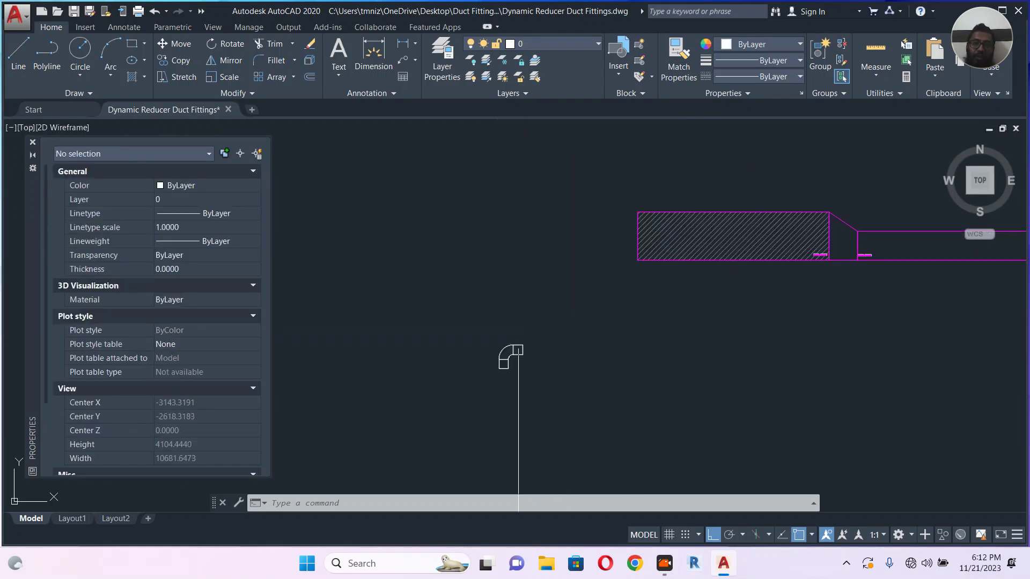
left_click(513, 351)
left_click(523, 362)
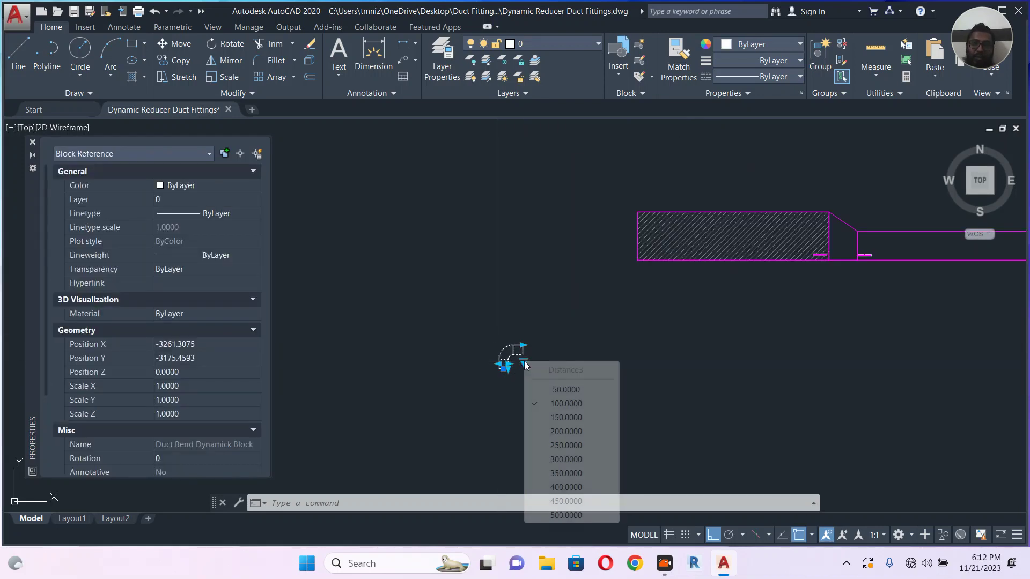
left_click(566, 515)
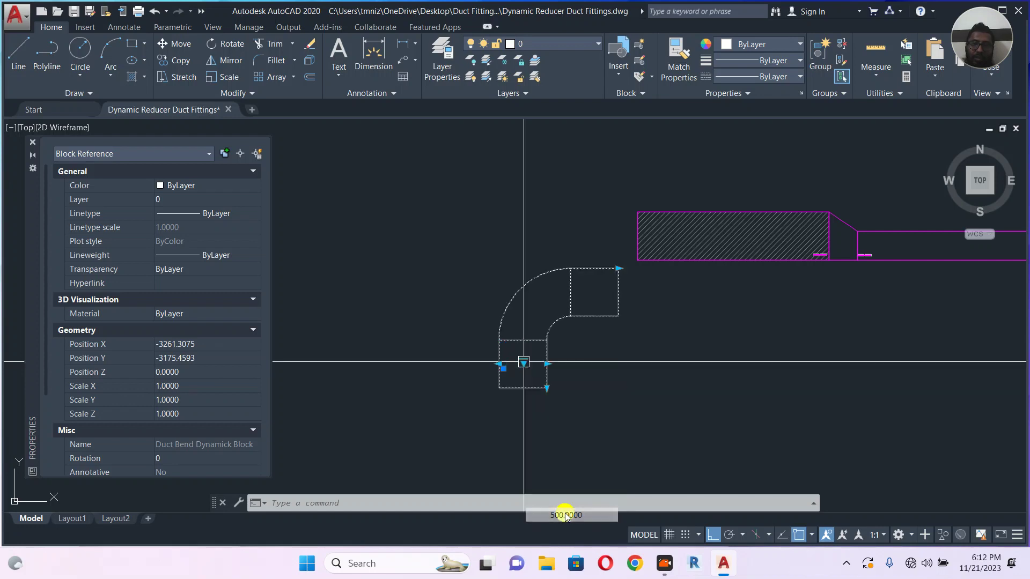
Move the elbow so the upper end corner of its horizontal leg meets the magenta reducer's upper-left corner
scroll(660, 321, "up", 2)
type("m")
key("Return")
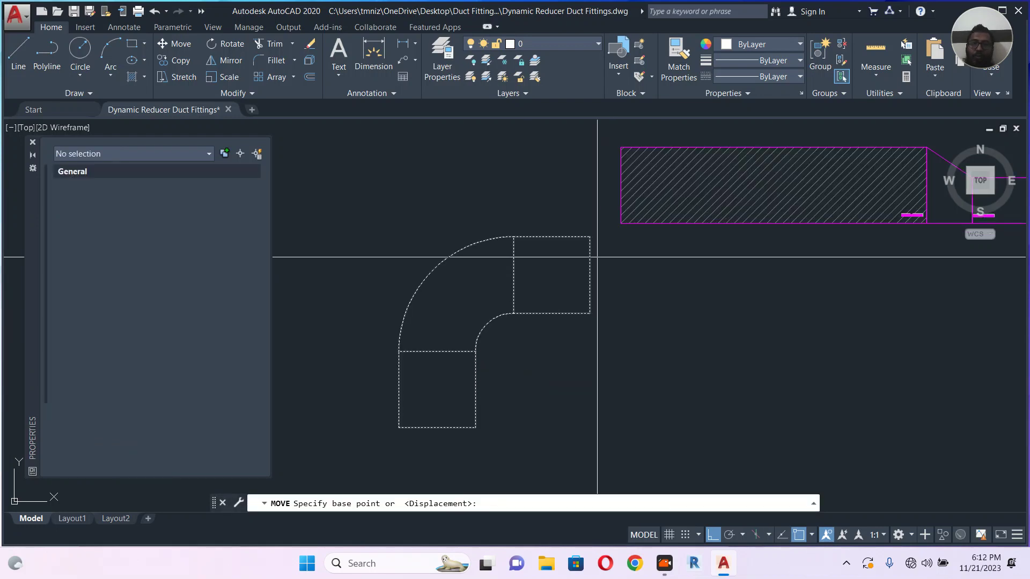
left_click(590, 237)
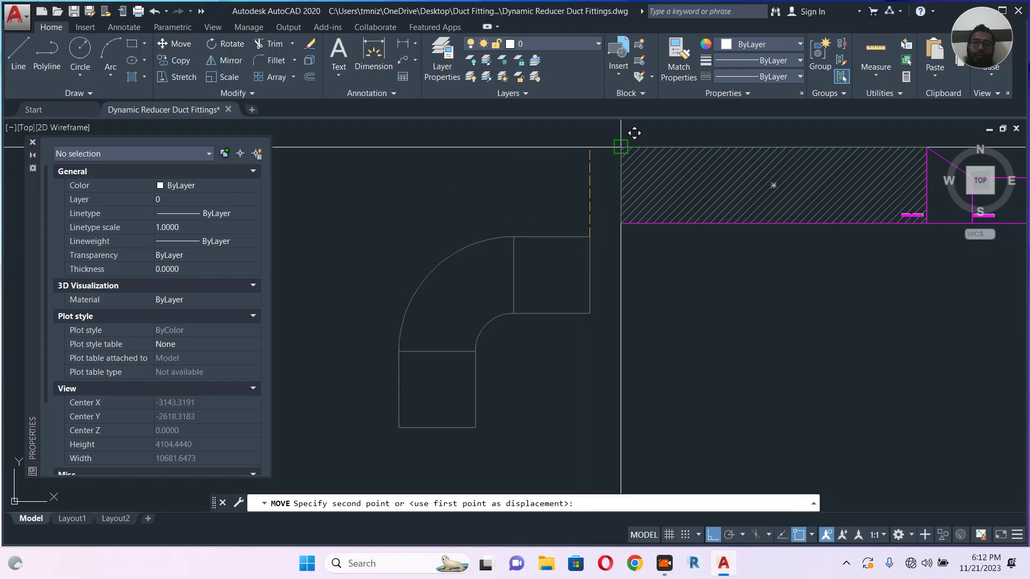
left_click(620, 147)
scroll(571, 242, "down", 4)
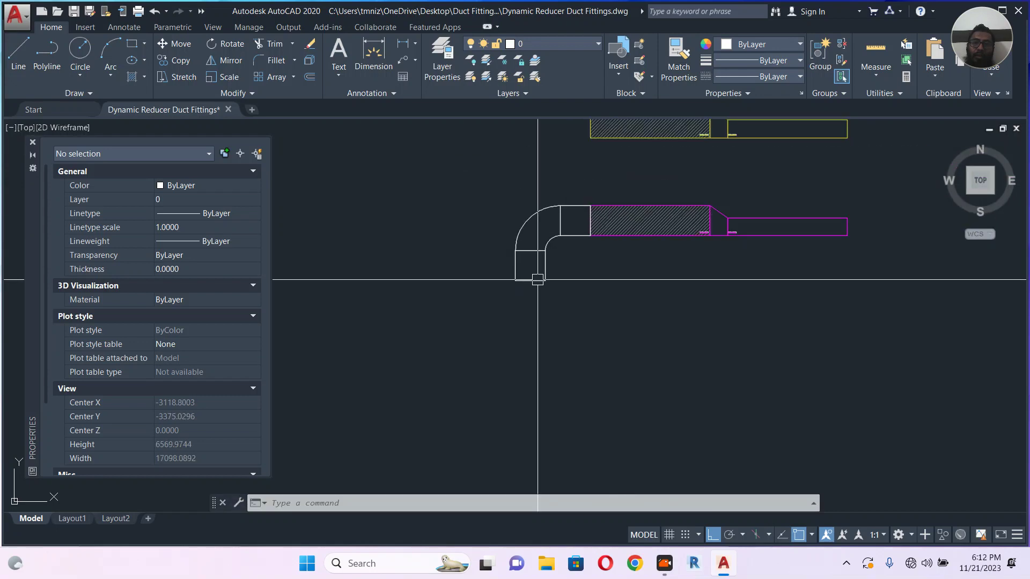
Stretch the elbow's vertical leg downward to a length of about 2745 units
left_click(538, 280)
left_click(545, 280)
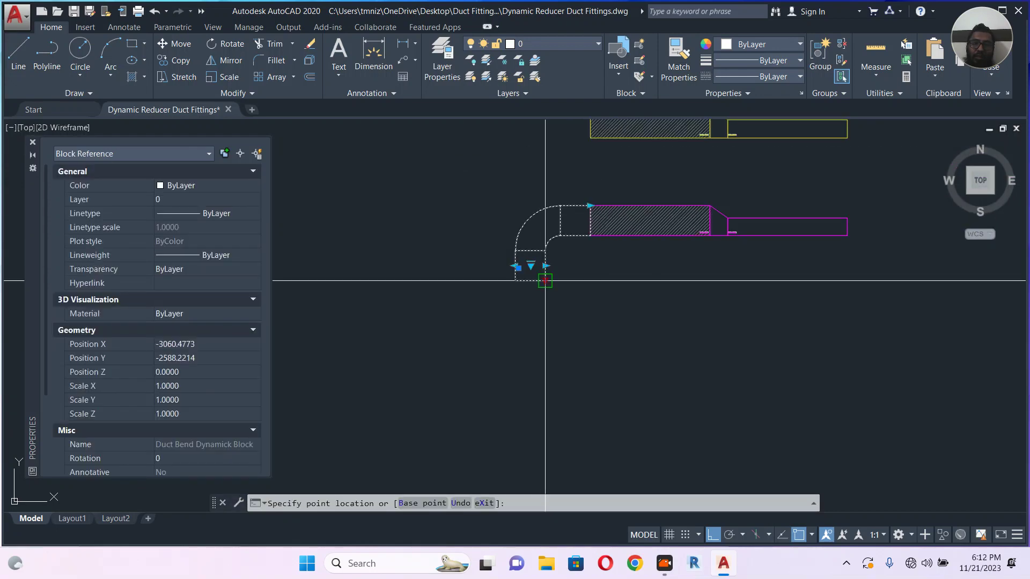
left_click(537, 415)
key("Escape")
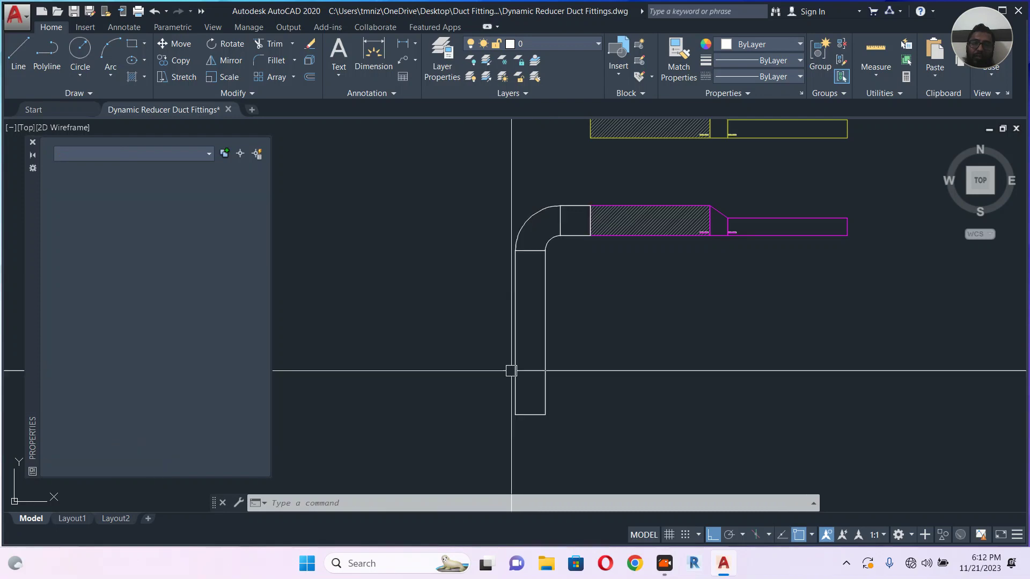
Set the D1 width of the magenta reducer connected to the elbow to 525
left_click(561, 240)
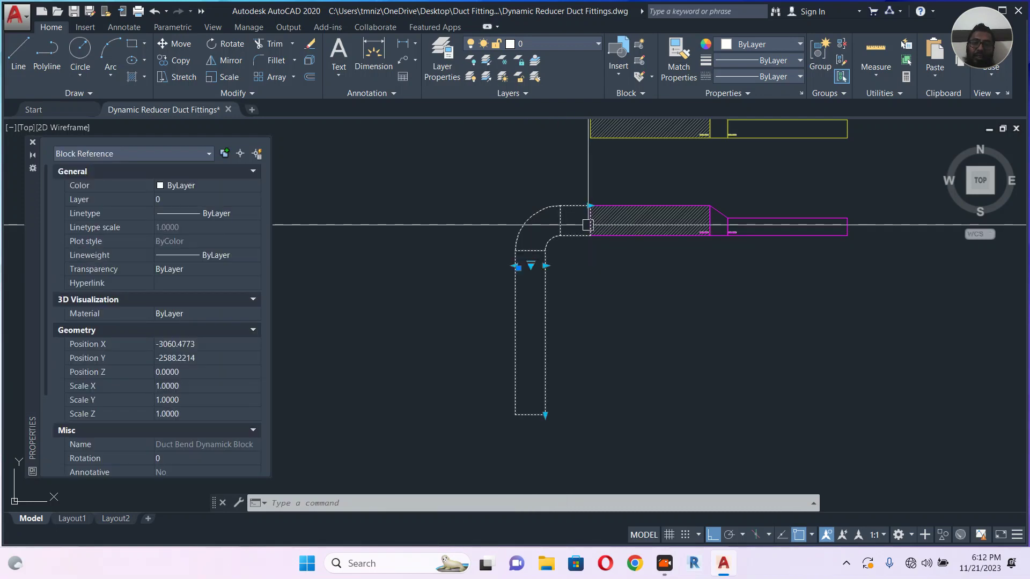
scroll(632, 226, "up", 2)
key("Escape")
left_click(633, 184)
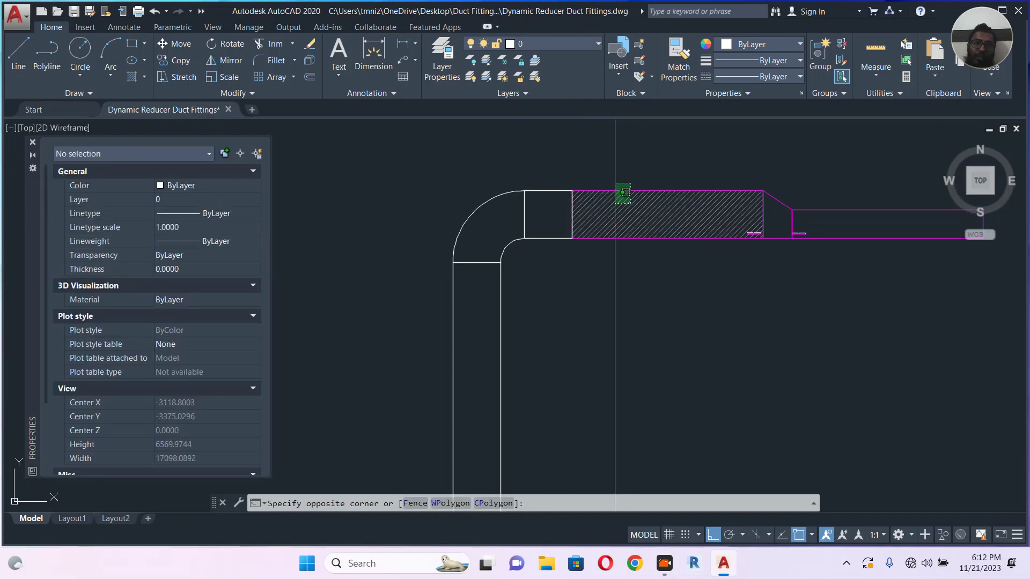
left_click(604, 210)
scroll(209, 420, "down", 5)
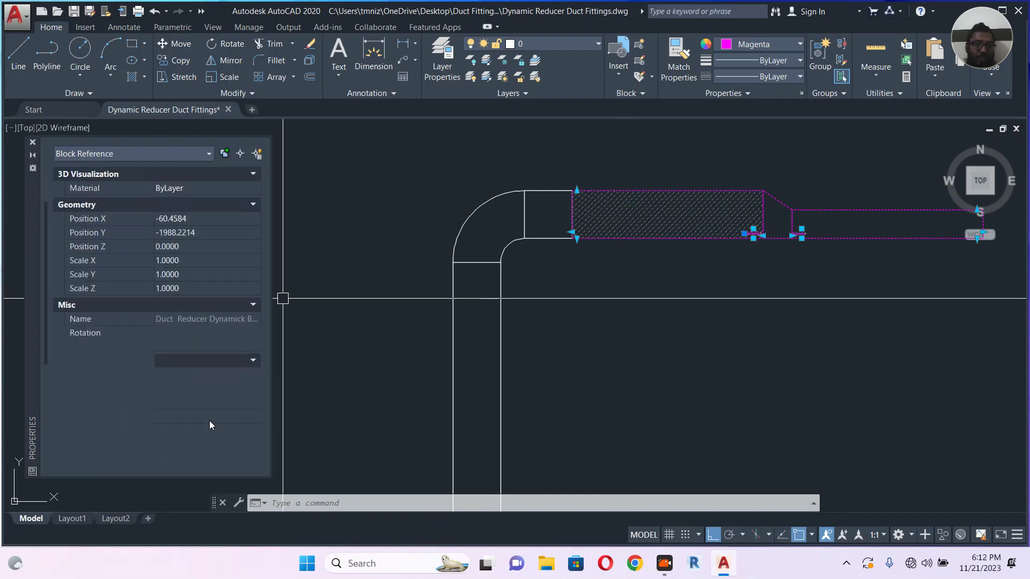
left_click(209, 408)
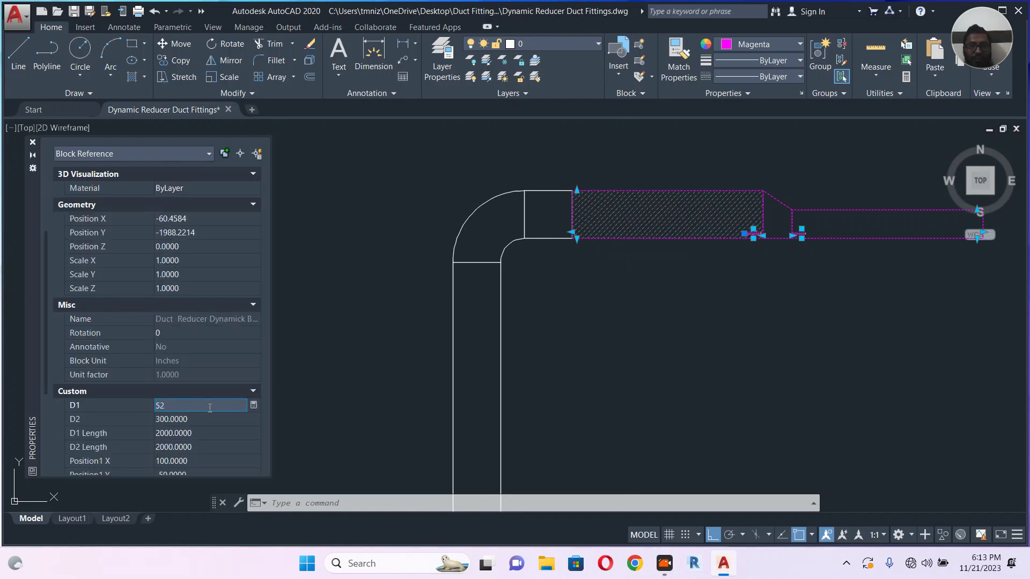
left_click(210, 419)
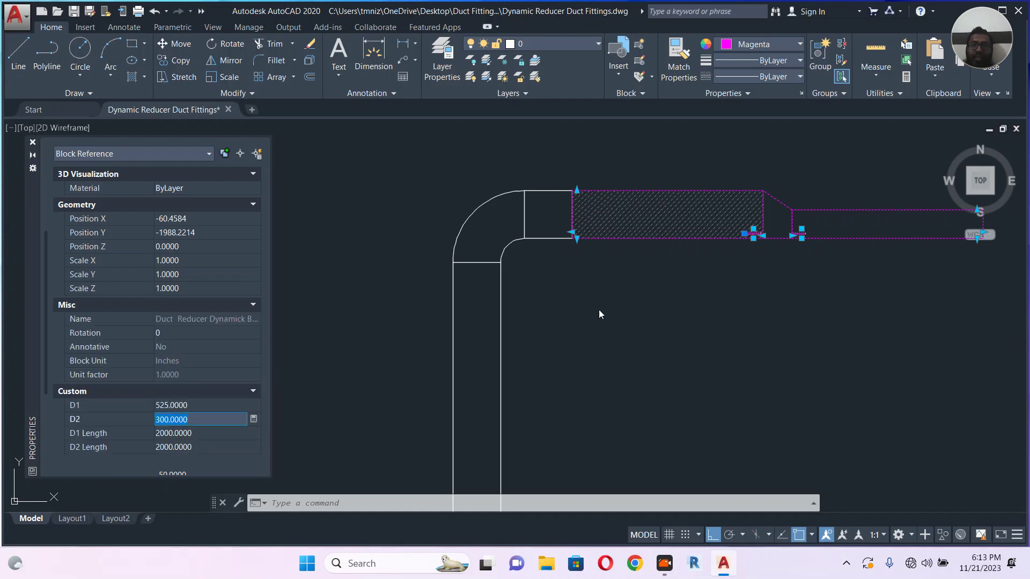
key("Escape")
Set the duct bend block's Distance3 width to the non-table value 525
scroll(588, 194, "up", 2)
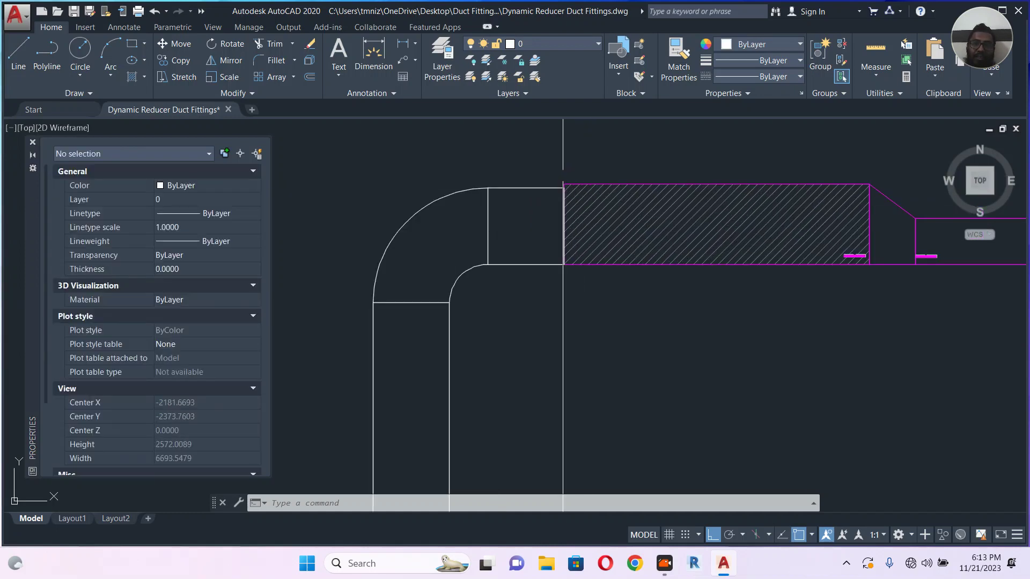
left_click(537, 189)
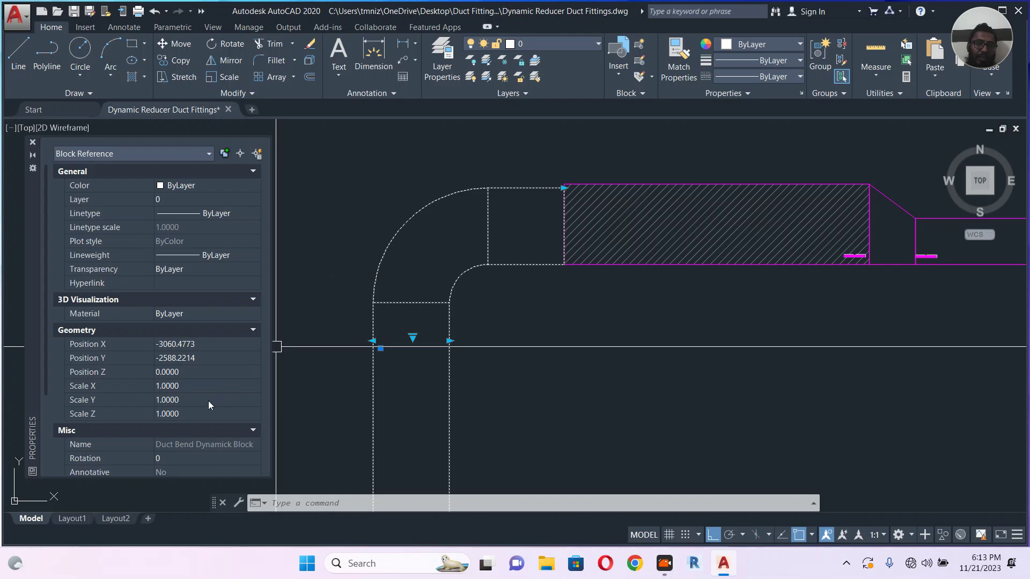
scroll(213, 400, "down", 3)
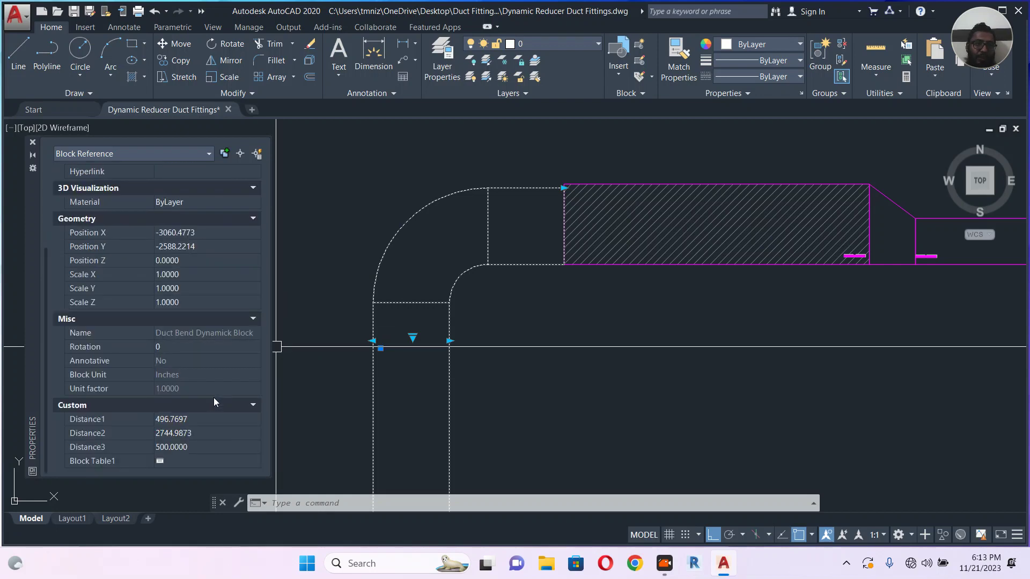
left_click(216, 447)
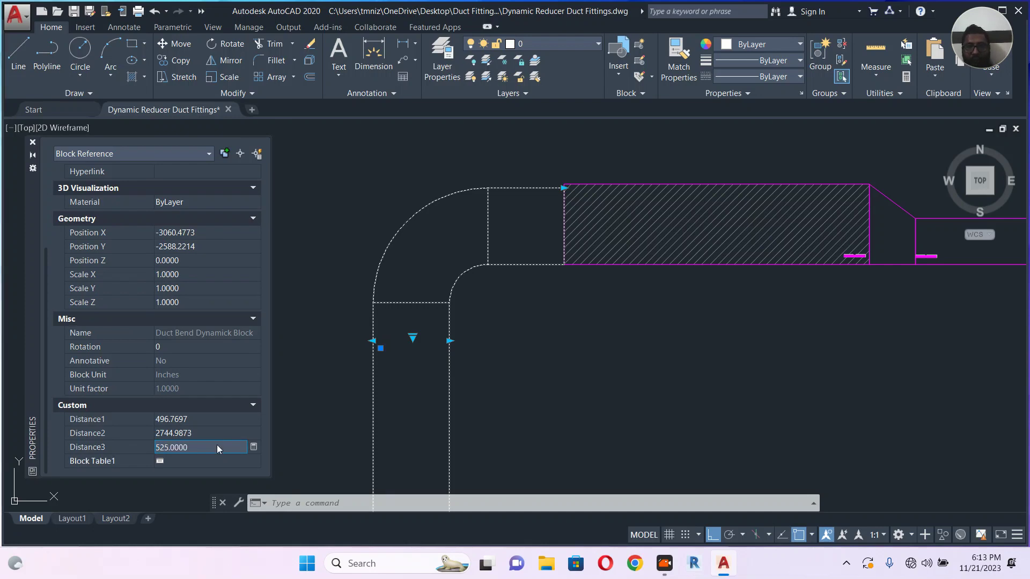
key("Return")
key("Escape")
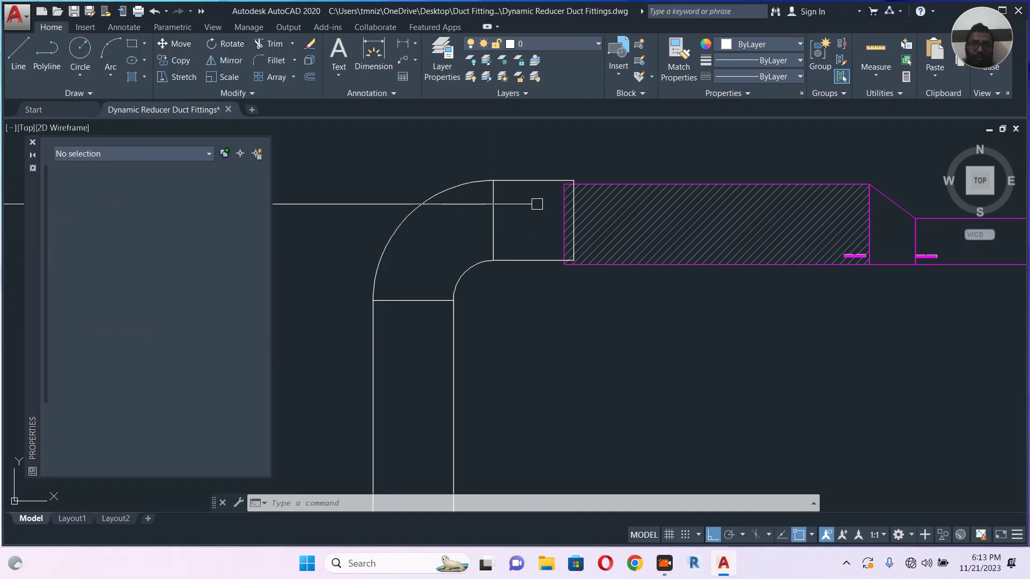
Move the elbow so the upper end corner of its horizontal leg meets the widened reducer's upper-left corner
scroll(533, 182, "up", 2)
left_click(532, 183)
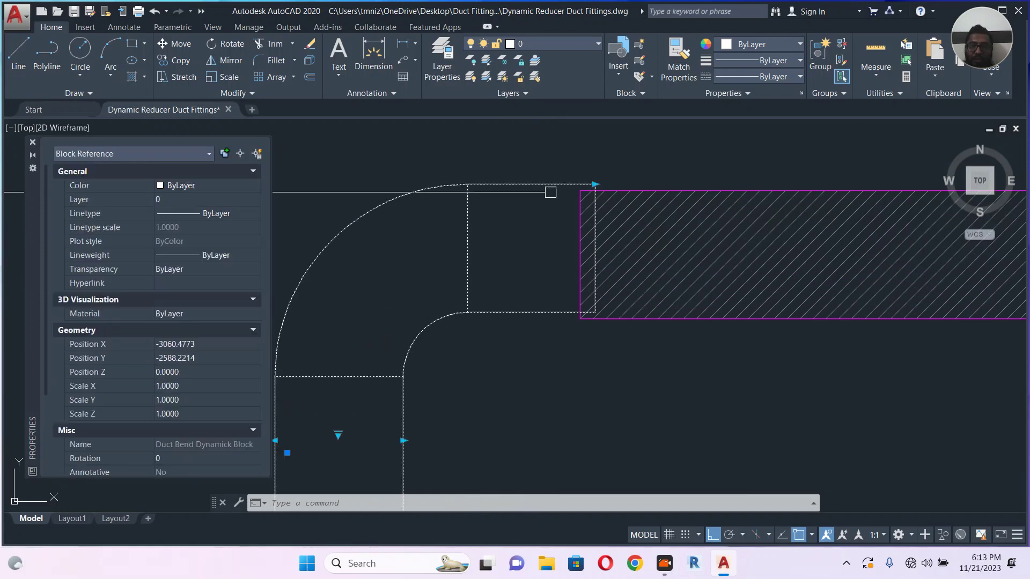
type("m")
key("Return")
left_click(594, 184)
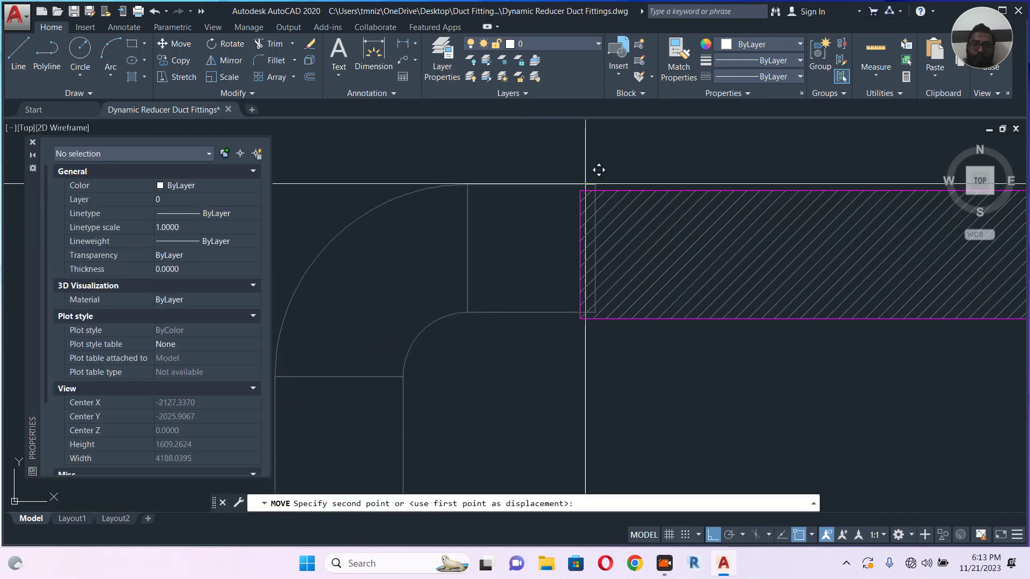
left_click(577, 190)
Stretch the lower end of the elbow's vertical leg upward to shorten the leg
scroll(578, 190, "down", 8)
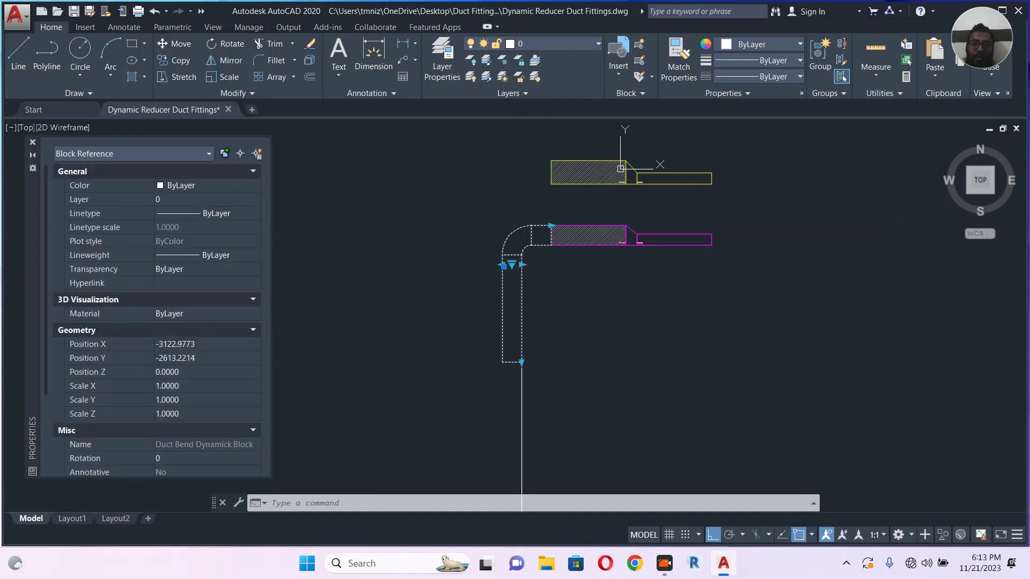
left_click(521, 362)
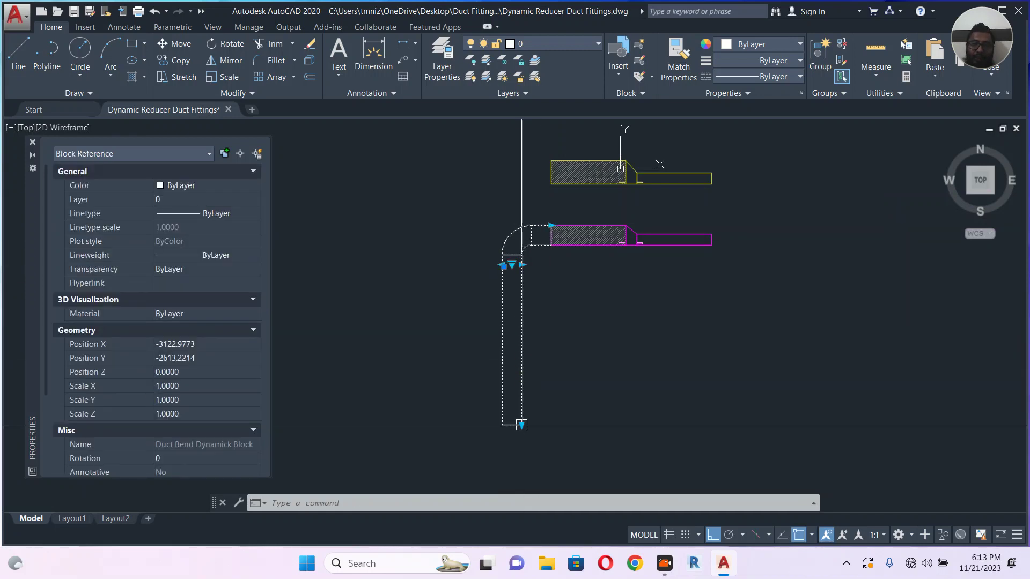
left_click(535, 299)
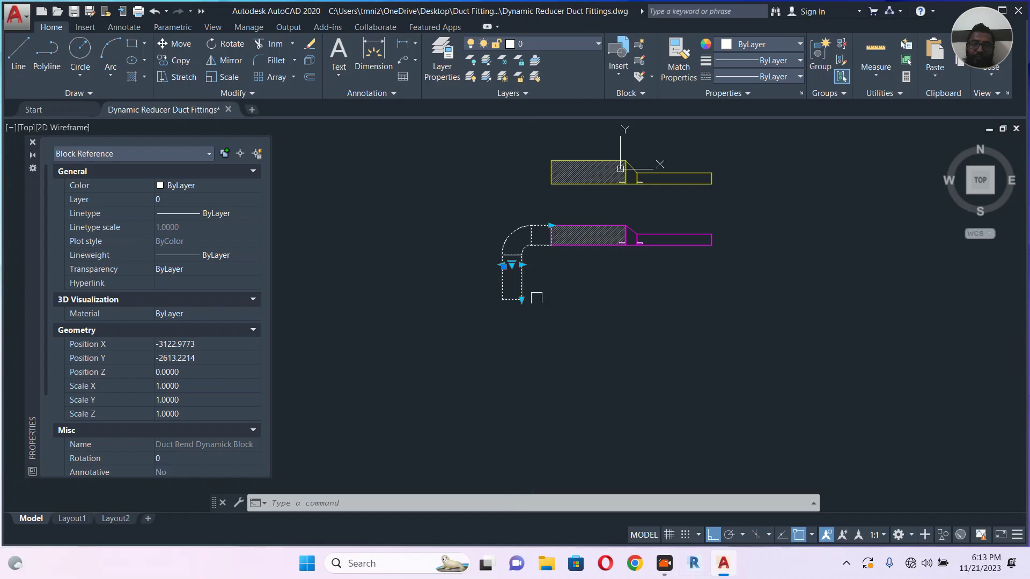
key("Escape")
Examine the joint between the elbow and the magenta reducer and the reducer's size label
scroll(550, 266, "up", 4)
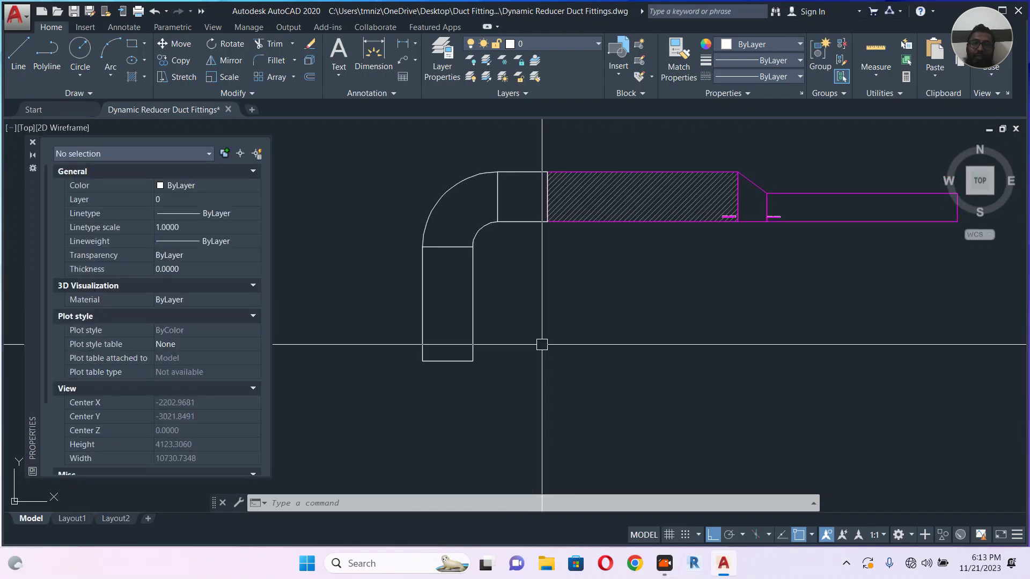
middle_click_drag(563, 324, 541, 346)
scroll(705, 232, "up", 10)
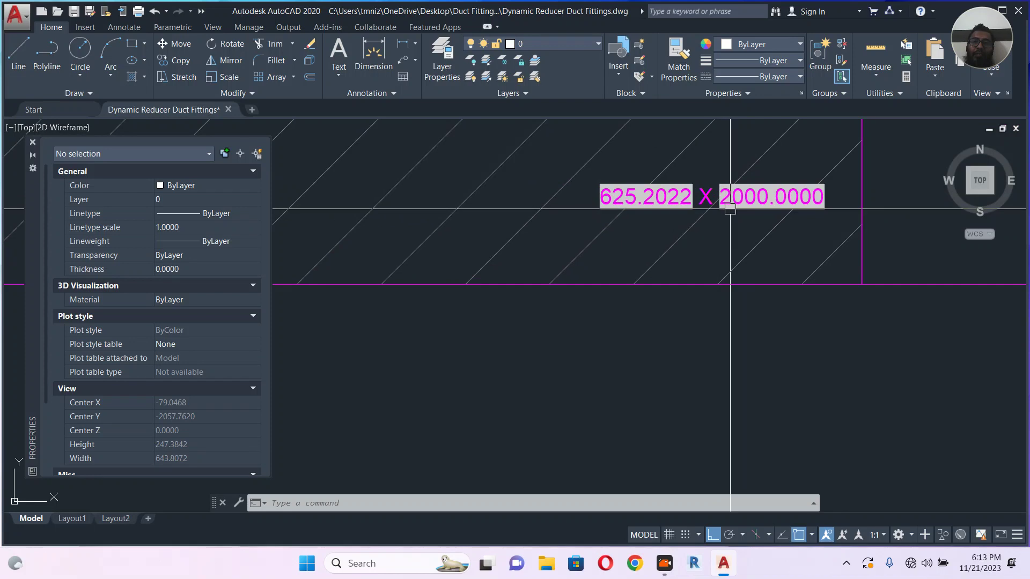
scroll(730, 208, "down", 10)
scroll(482, 206, "down", 2)
scroll(492, 217, "up", 3)
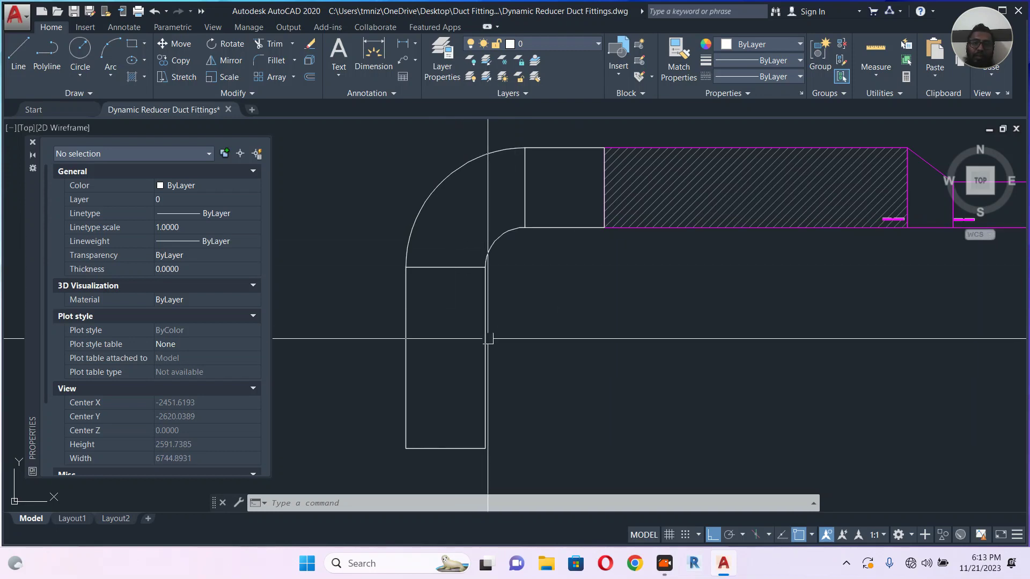
middle_click_drag(488, 339, 443, 338)
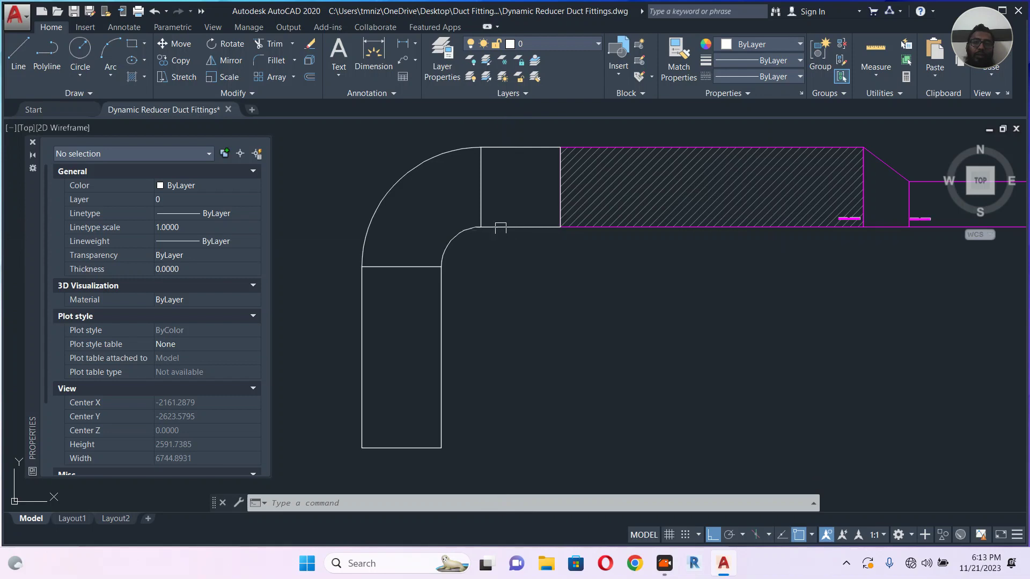
Open the duct bend block in the Block Editor
key("Escape")
key("Escape")
left_click(506, 223)
right_click(506, 223)
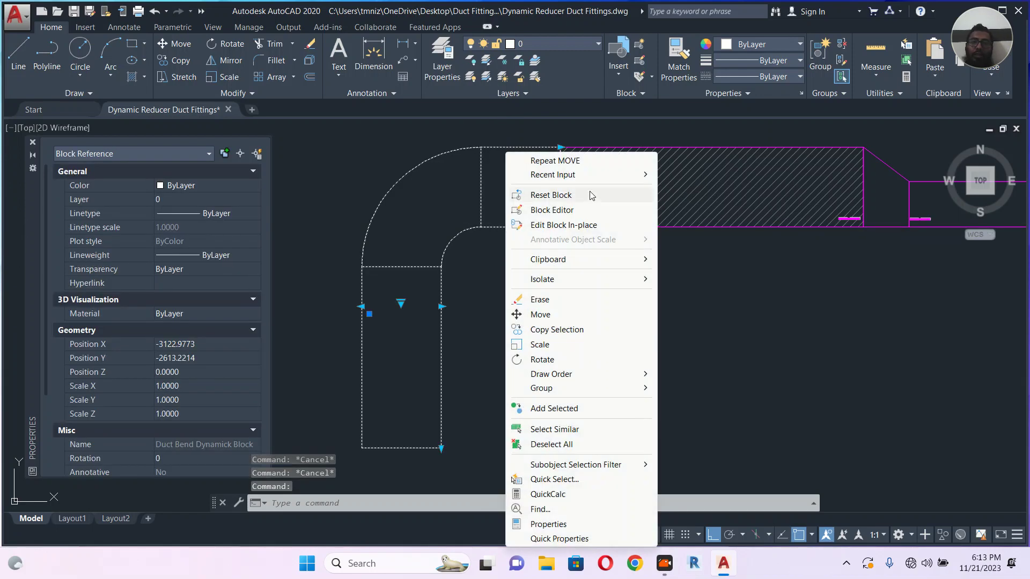
left_click(552, 209)
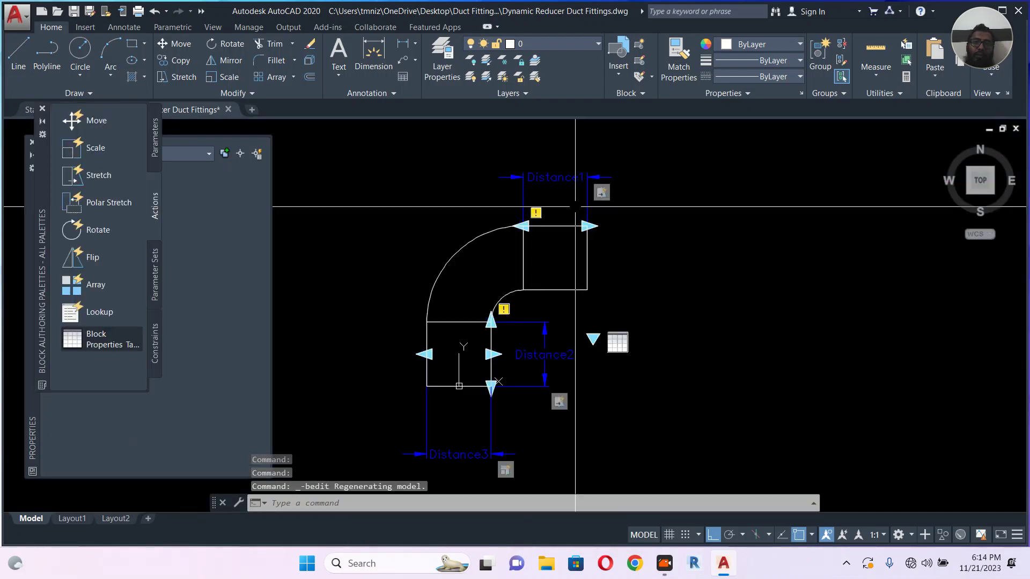
Set the colour of all the elbow's geometry in the block to ByBlock
scroll(575, 207, "down", 2)
left_click(664, 158)
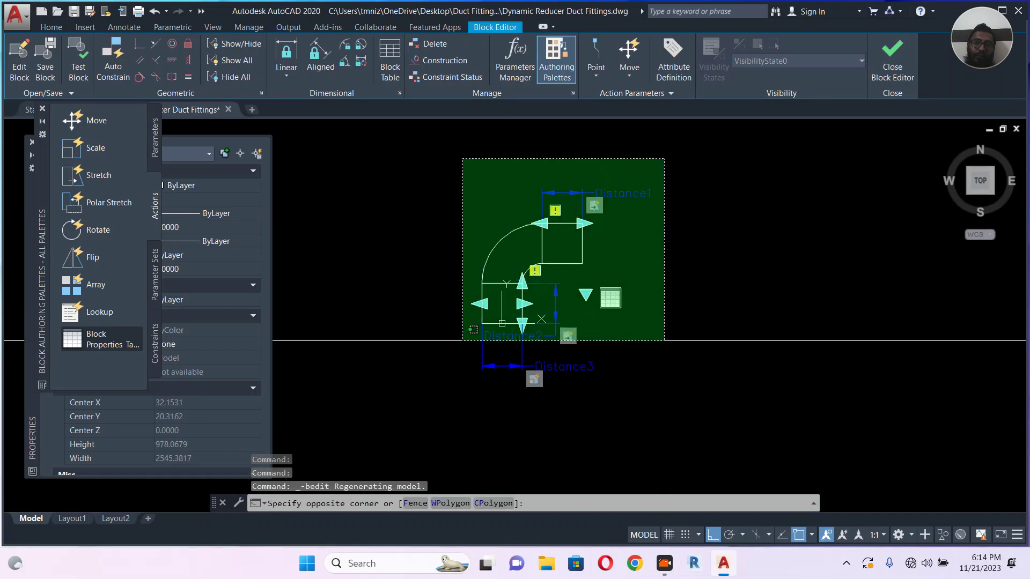
left_click(379, 409)
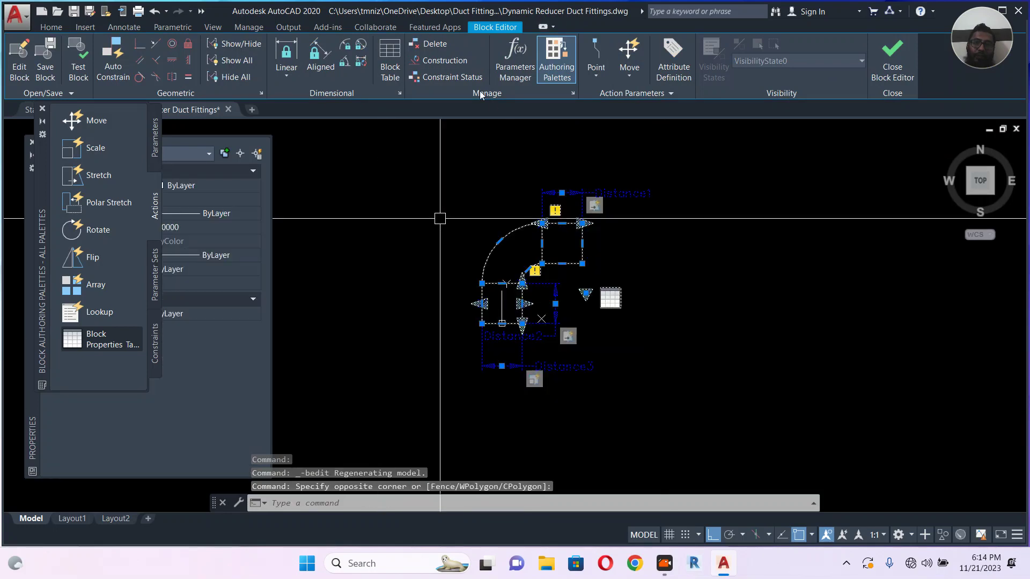
left_click(51, 27)
left_click(723, 44)
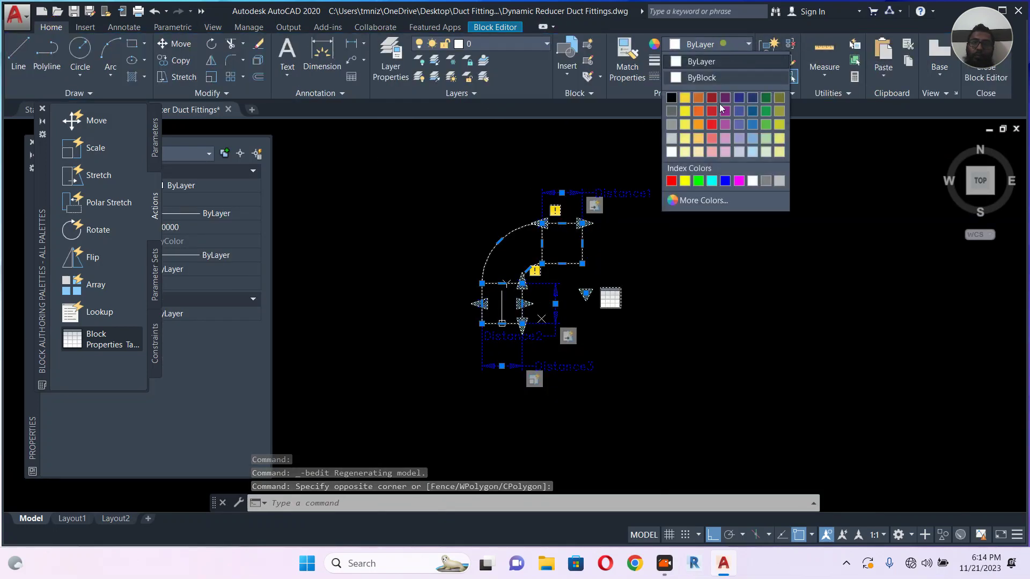
left_click(703, 78)
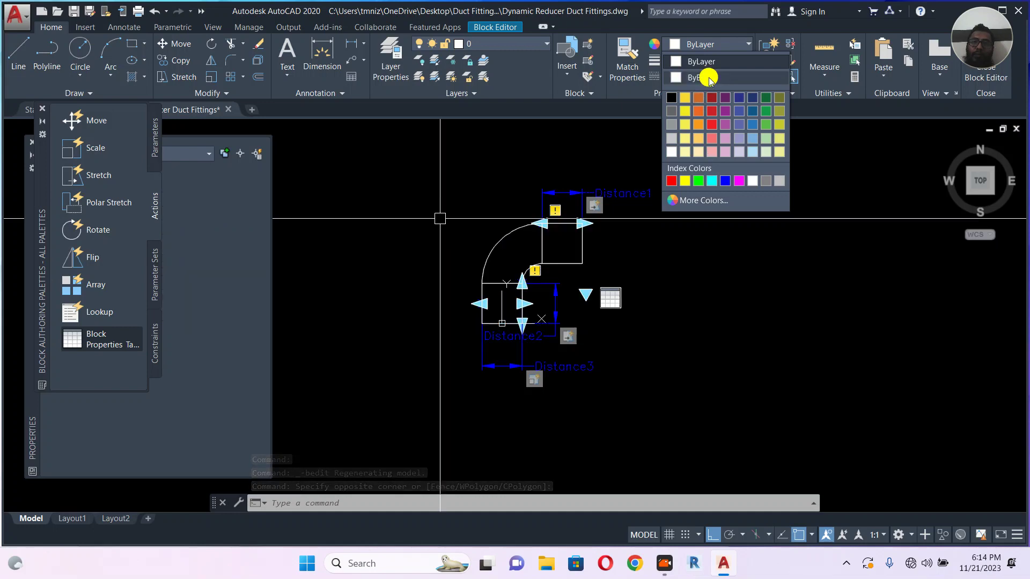
key("Escape")
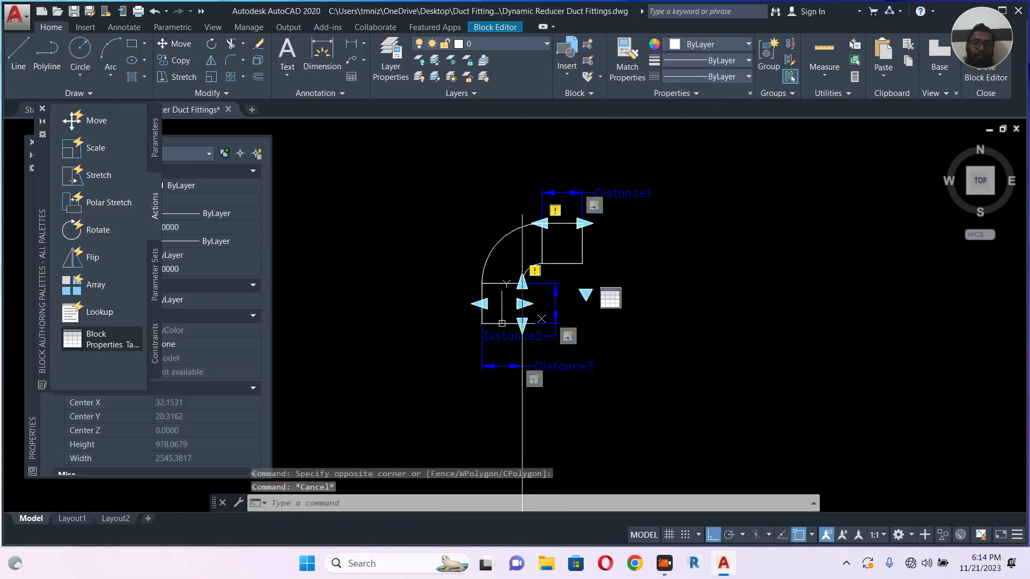
Hatch the elbow's curved bend, horizontal leg and vertical leg with the ANSI31 pattern
type("h")
key("Return")
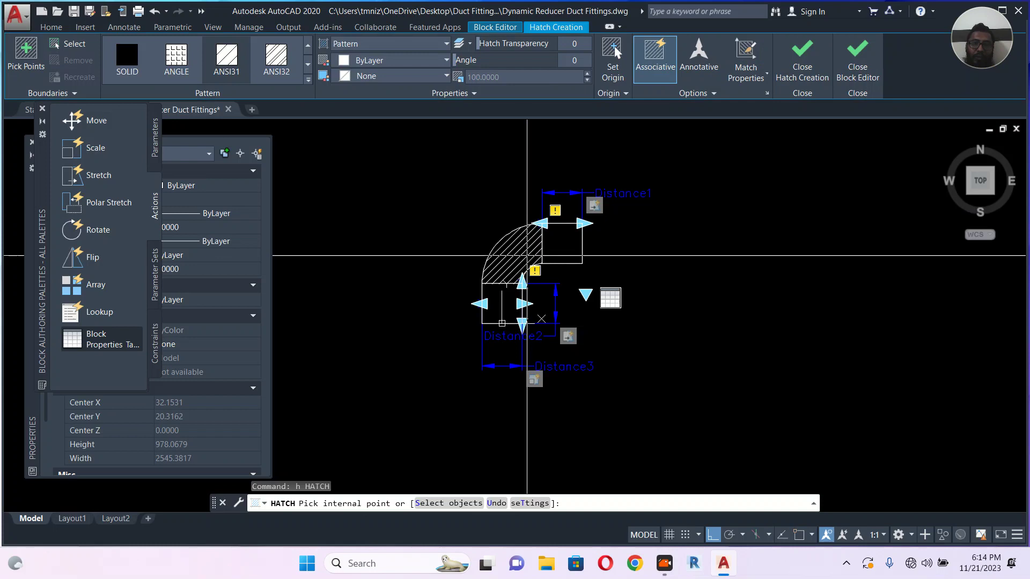
scroll(521, 254, "up", 2)
left_click(520, 254)
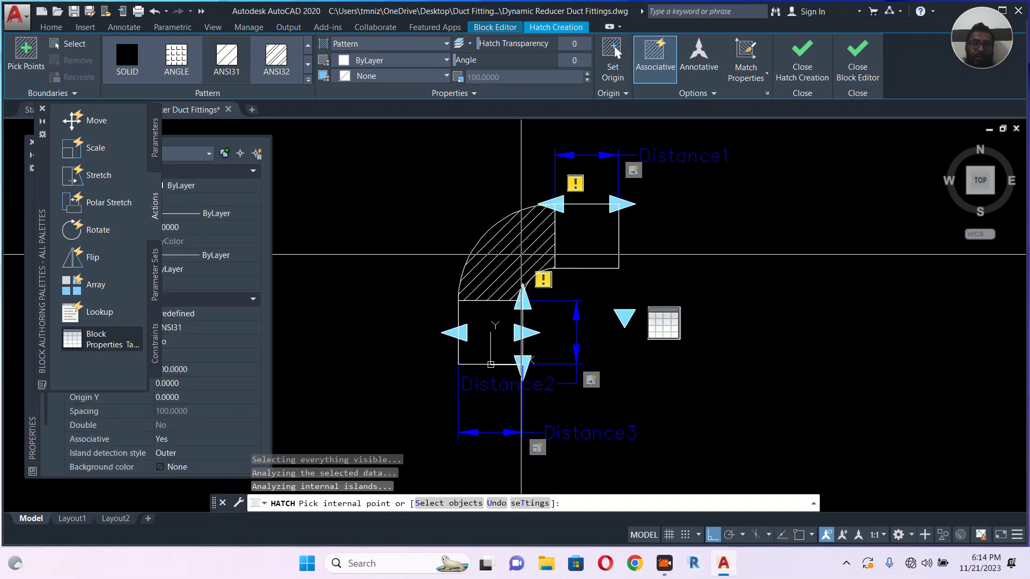
left_click(607, 228)
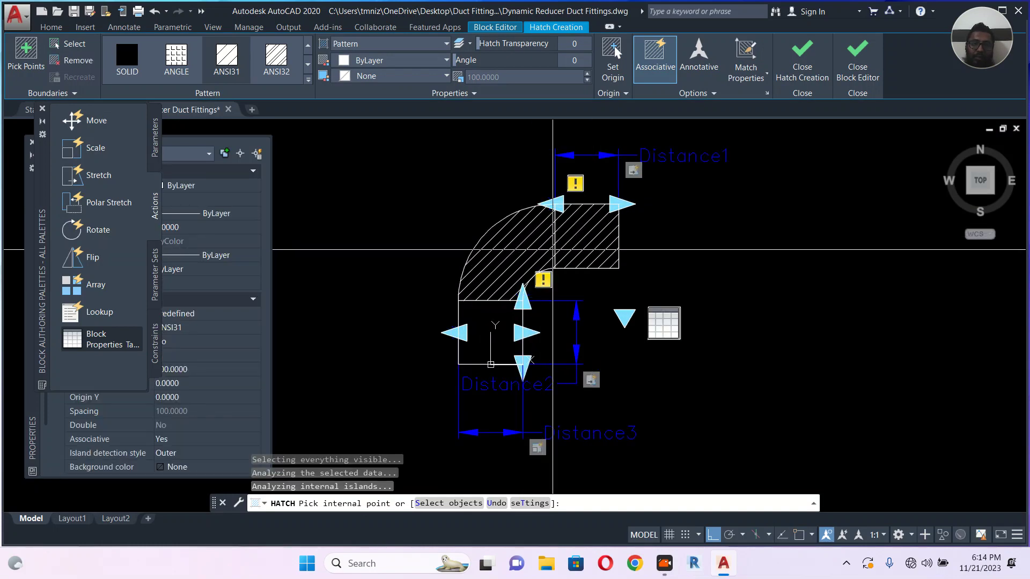
left_click(483, 335)
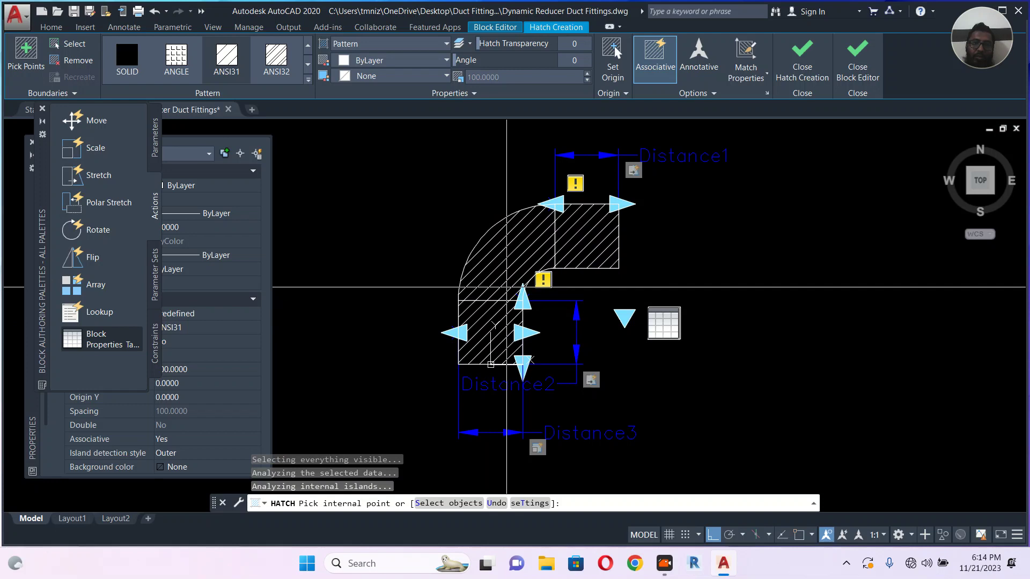
key("Return")
Set the elbow hatch's colour to 8 and close the Block Editor, saving the changes
left_click(523, 252)
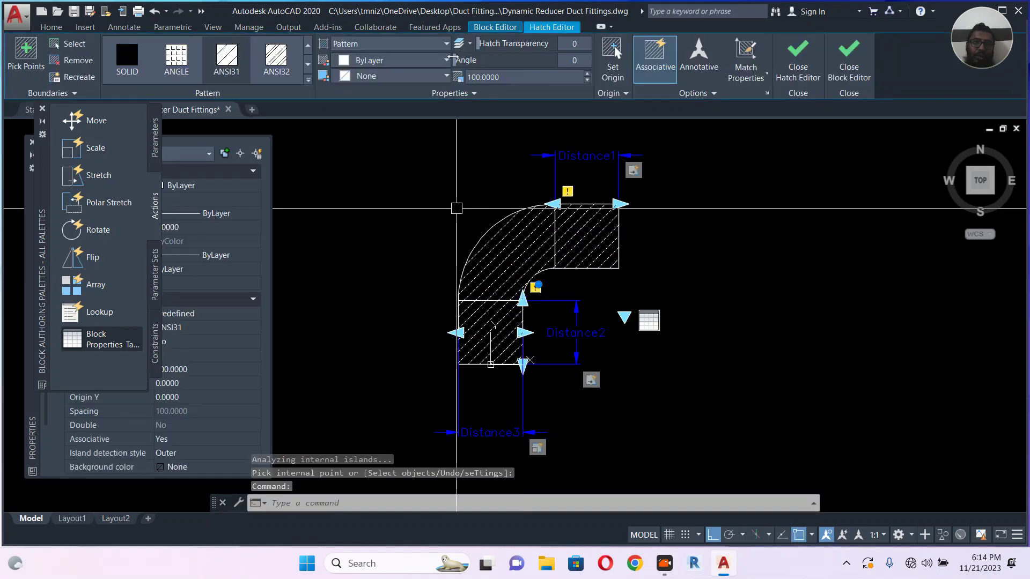
left_click(403, 59)
left_click(435, 197)
left_click(856, 79)
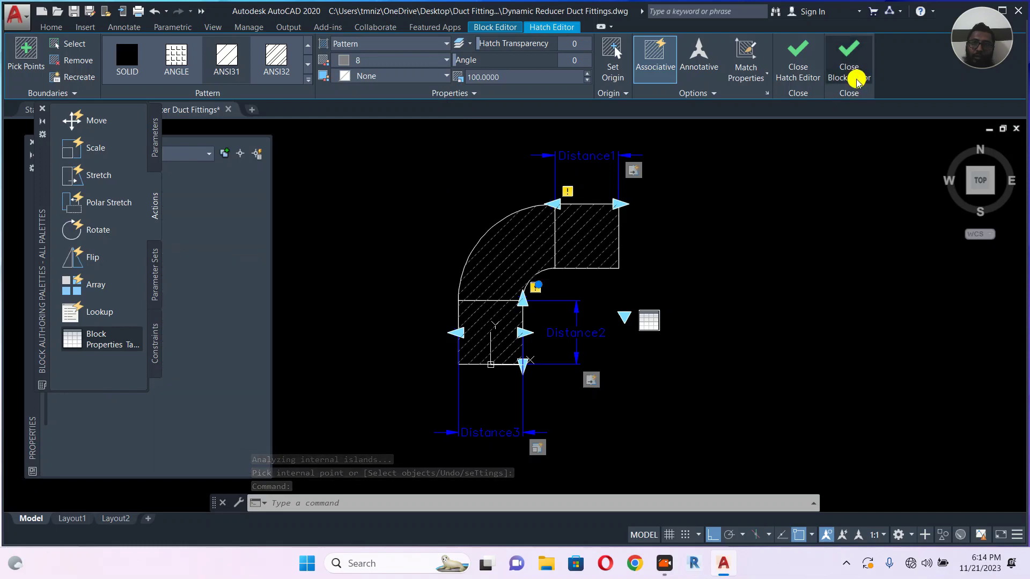
left_click(497, 261)
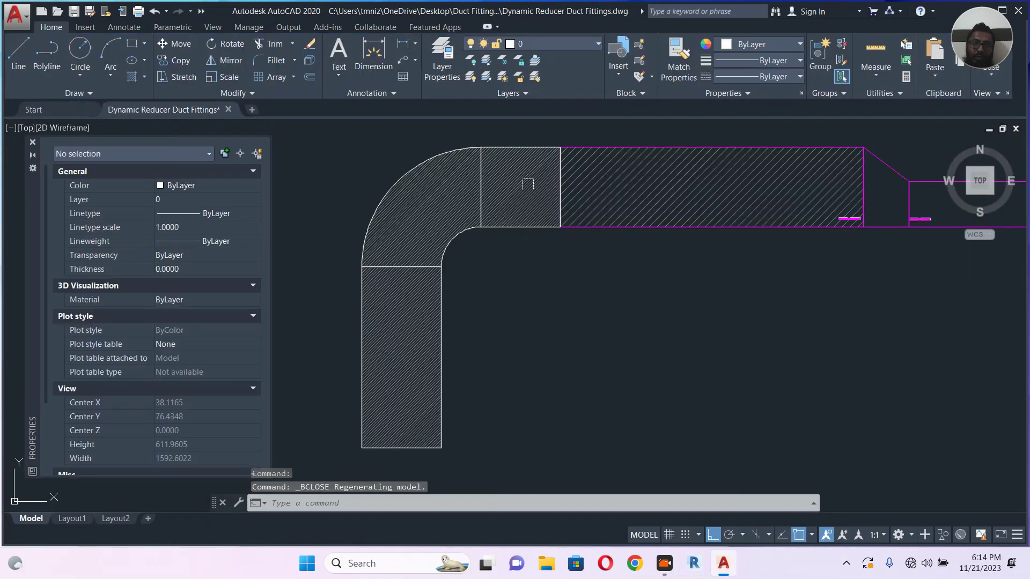
Reopen the duct bend block for editing, set its hatch scale to 300 and save the block changes
left_click(529, 178)
right_click(529, 189)
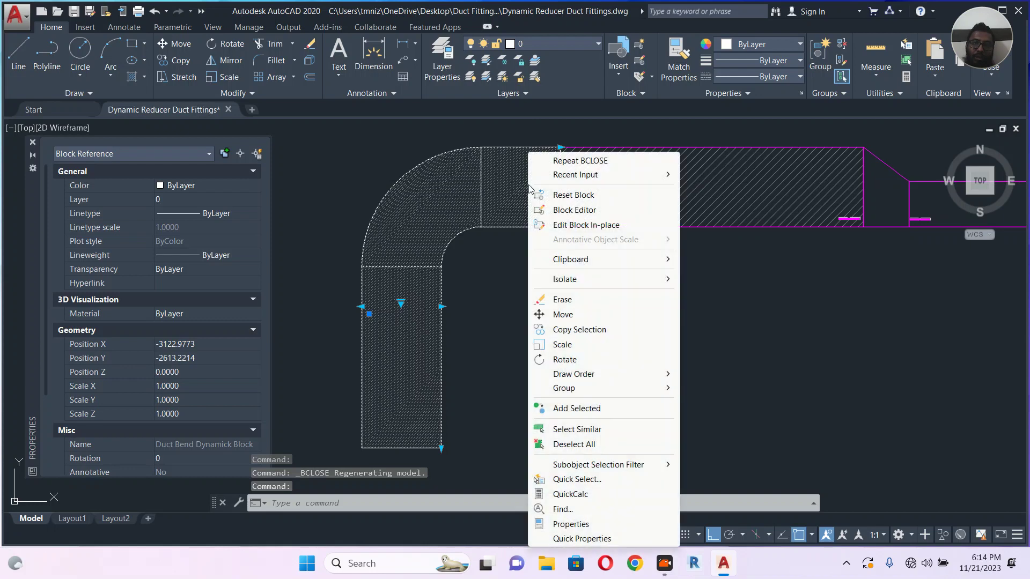
left_click(582, 210)
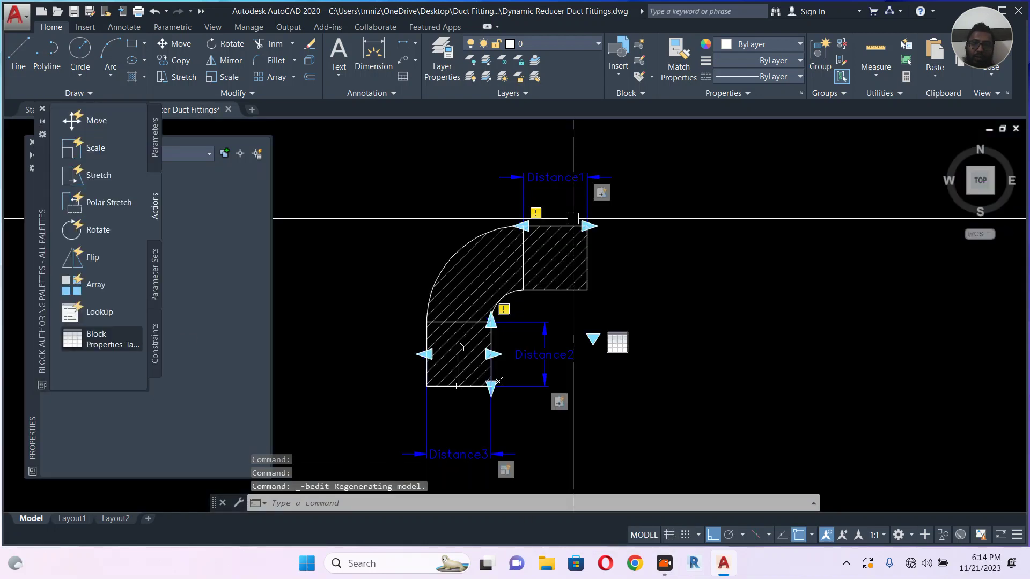
left_click(558, 256)
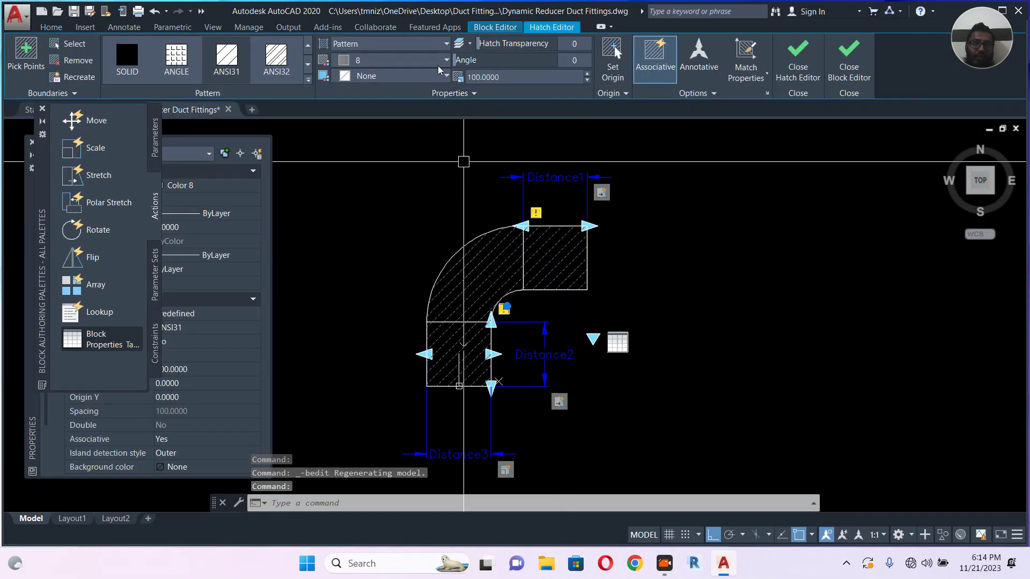
left_click(513, 77)
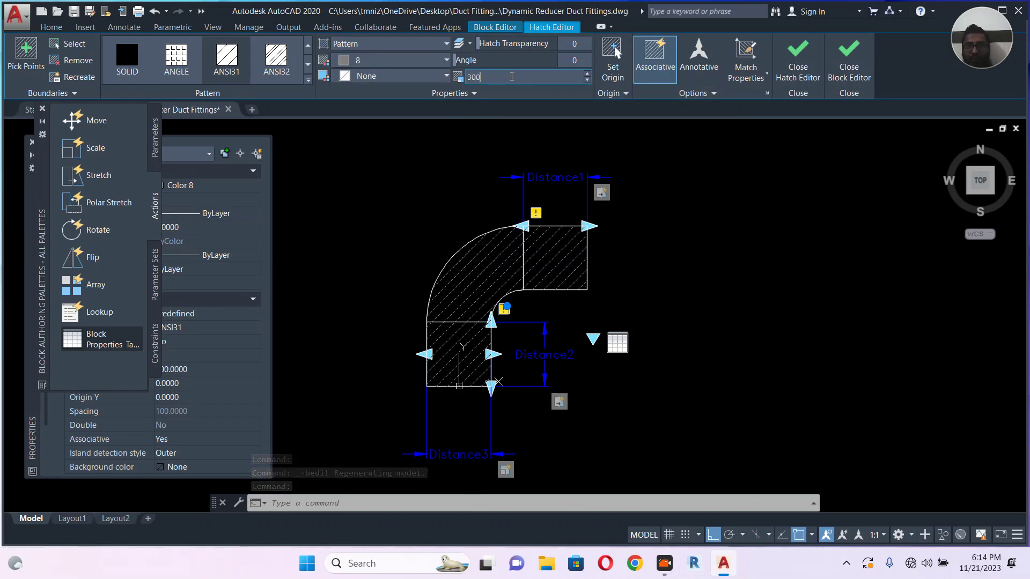
left_click(850, 58)
left_click(468, 265)
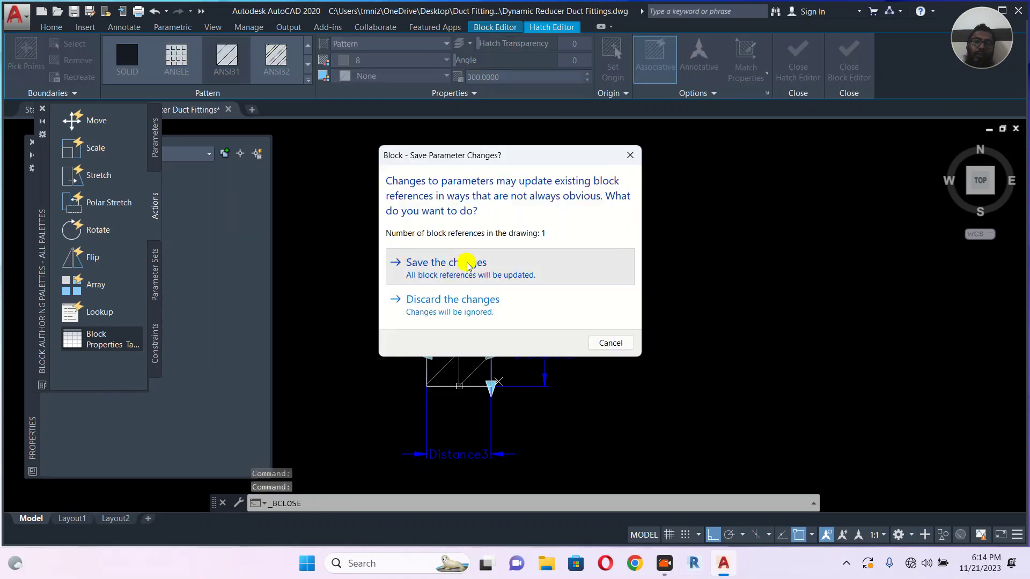
Change the elbow block reference's colour to Magenta to match the reducer
left_click(485, 197)
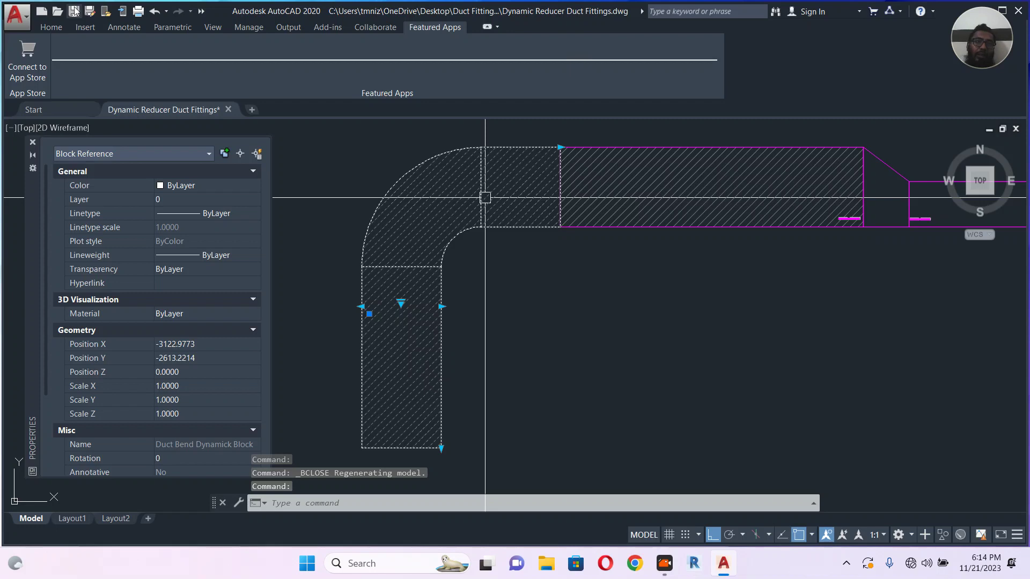
left_click(47, 28)
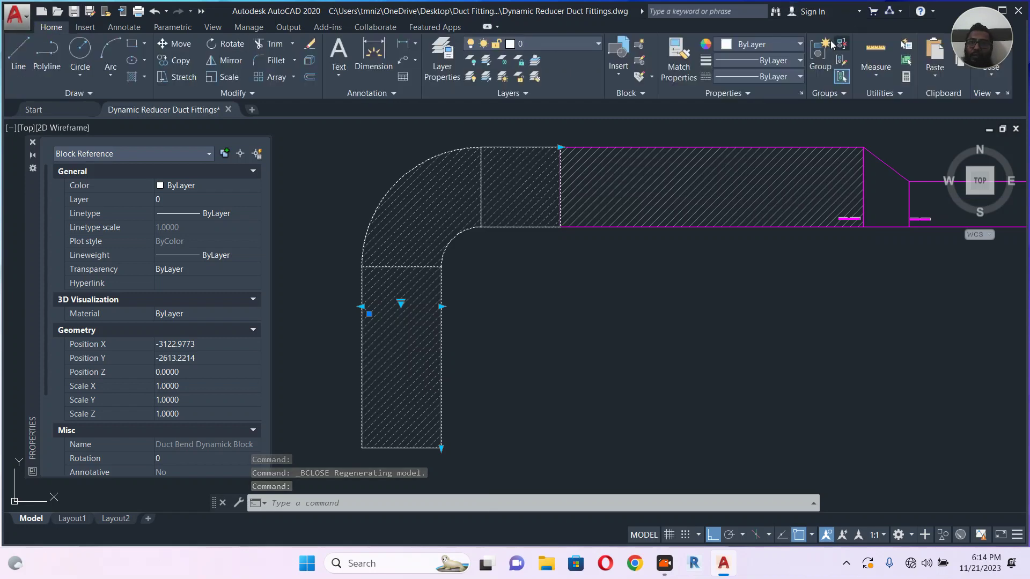
left_click(791, 46)
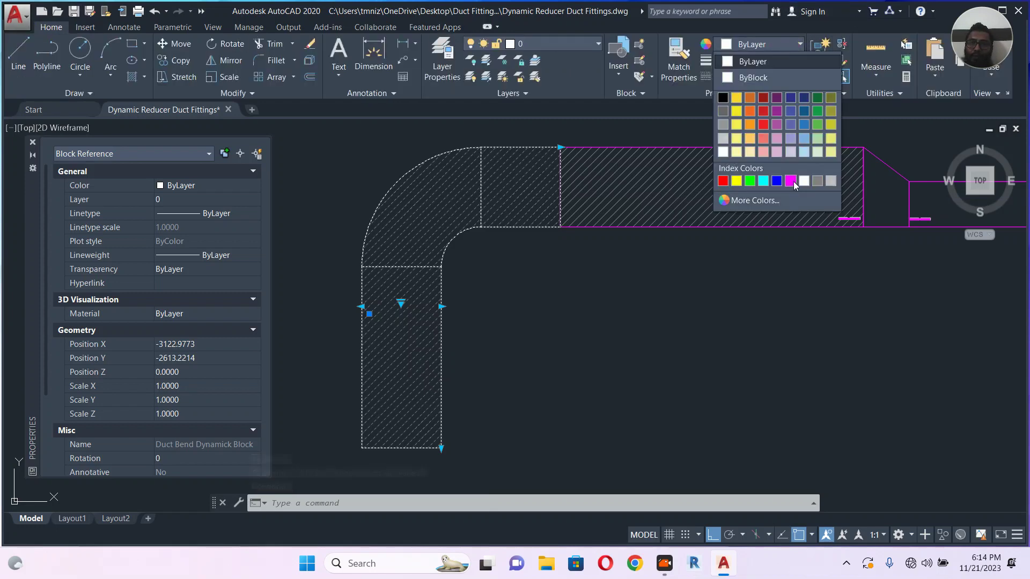
left_click(791, 181)
key("Escape")
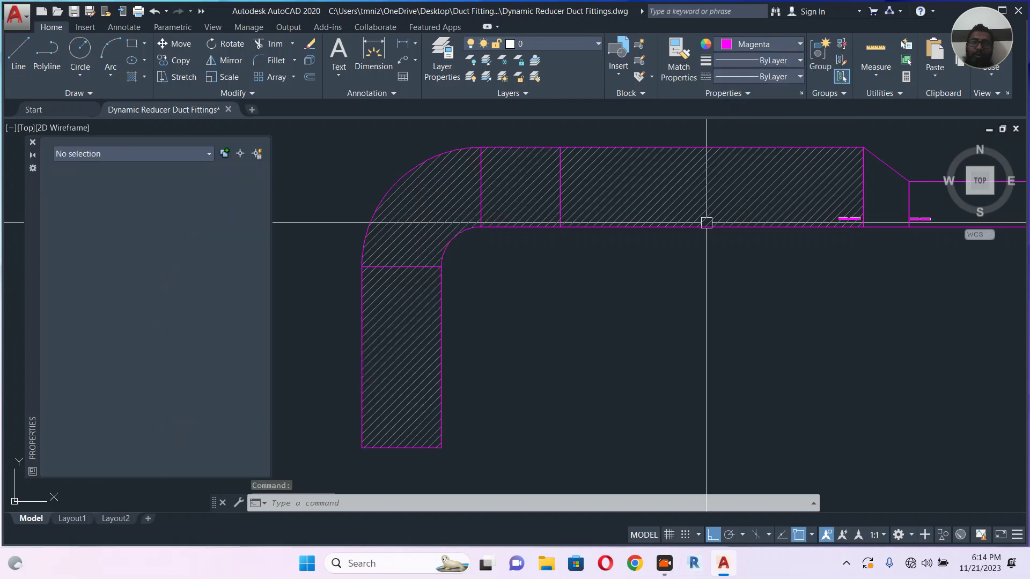
Try mirroring the elbow block about the adjoining duct's horizontal centreline with the source erased, and undo the mirror
scroll(590, 269, "down", 2)
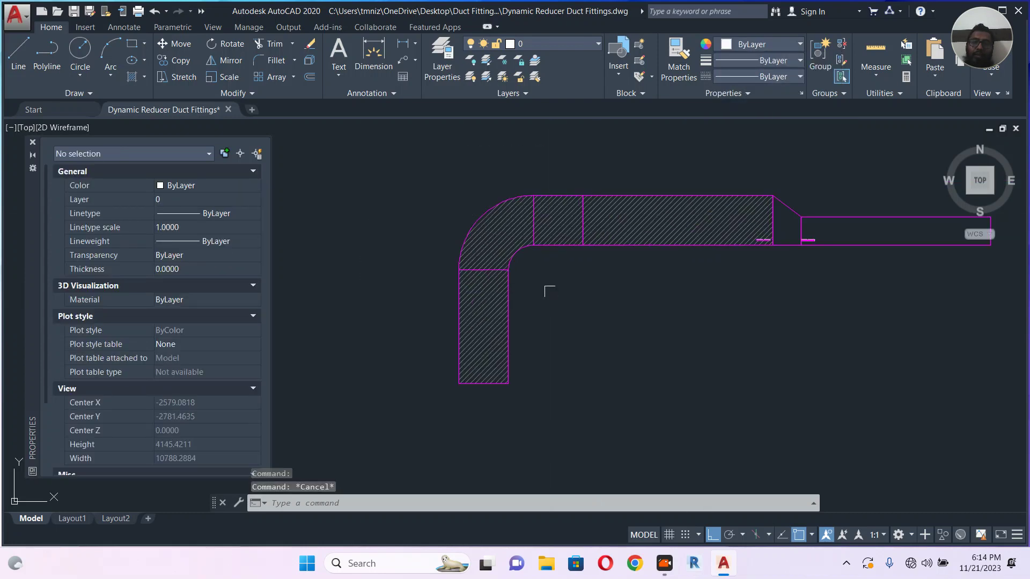
left_click(527, 248)
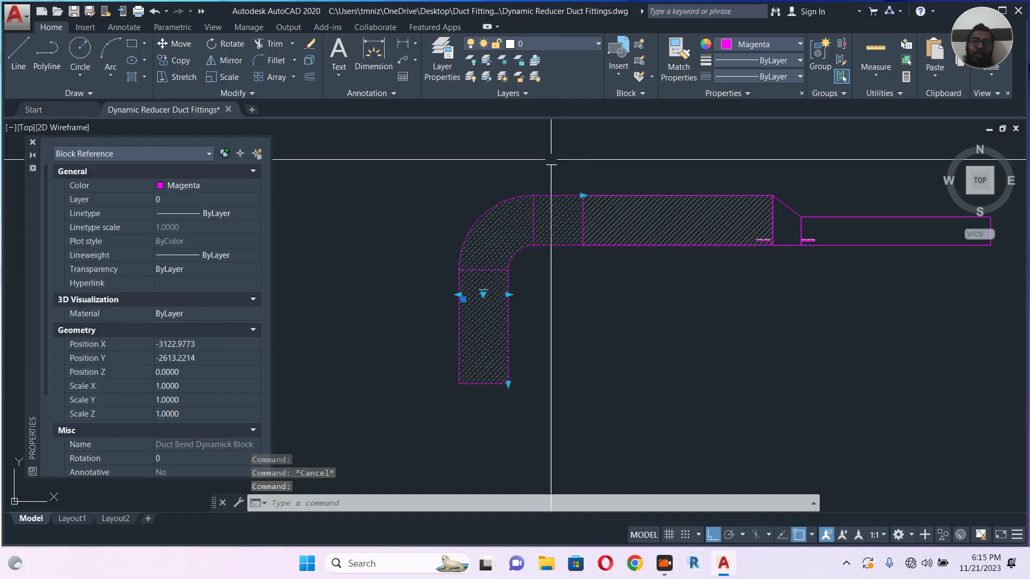
type("mi")
key("Return")
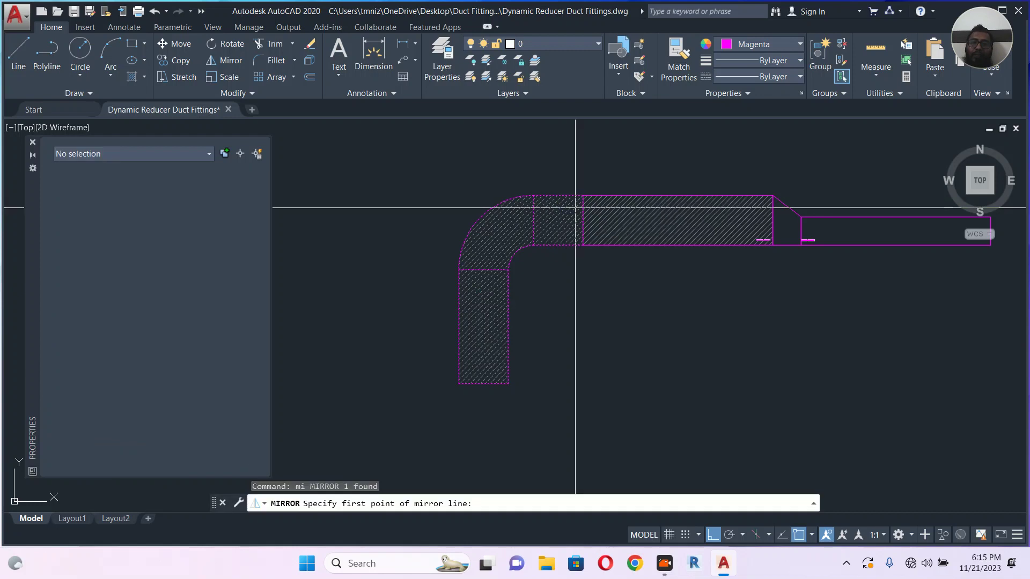
left_click(676, 220)
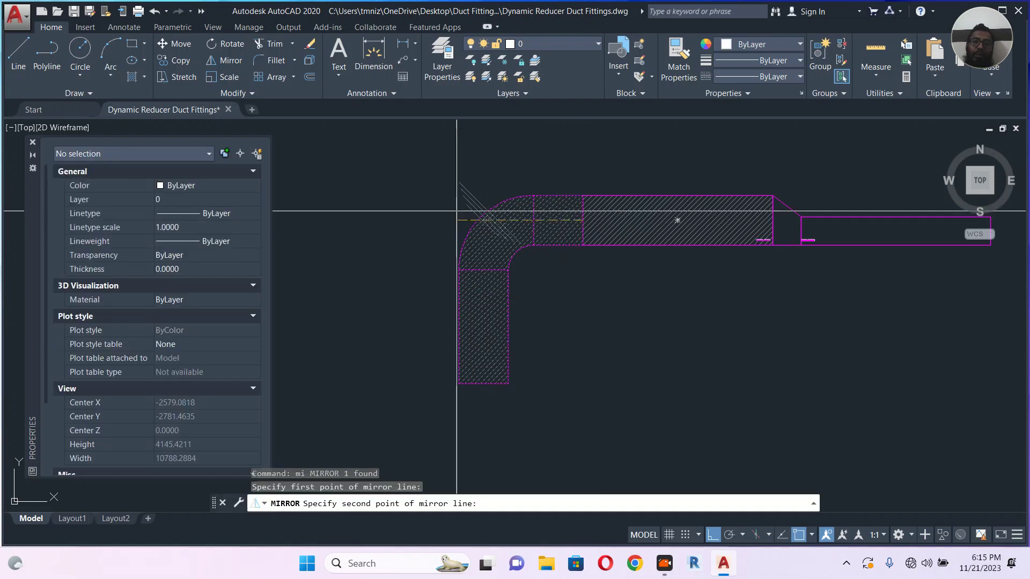
left_click(398, 209)
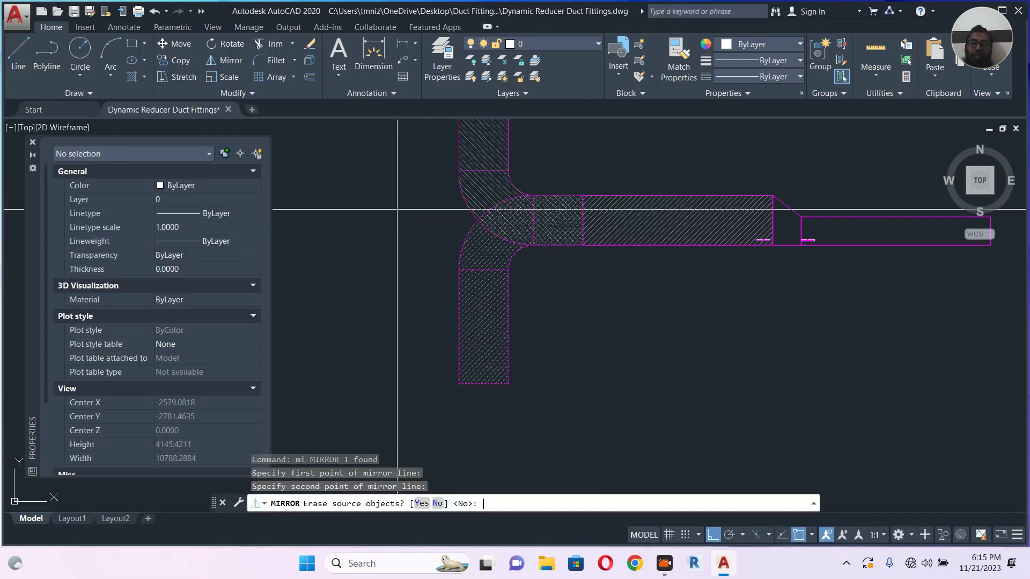
type("y")
key("Return")
scroll(398, 209, "down", 3)
key("ctrl+z")
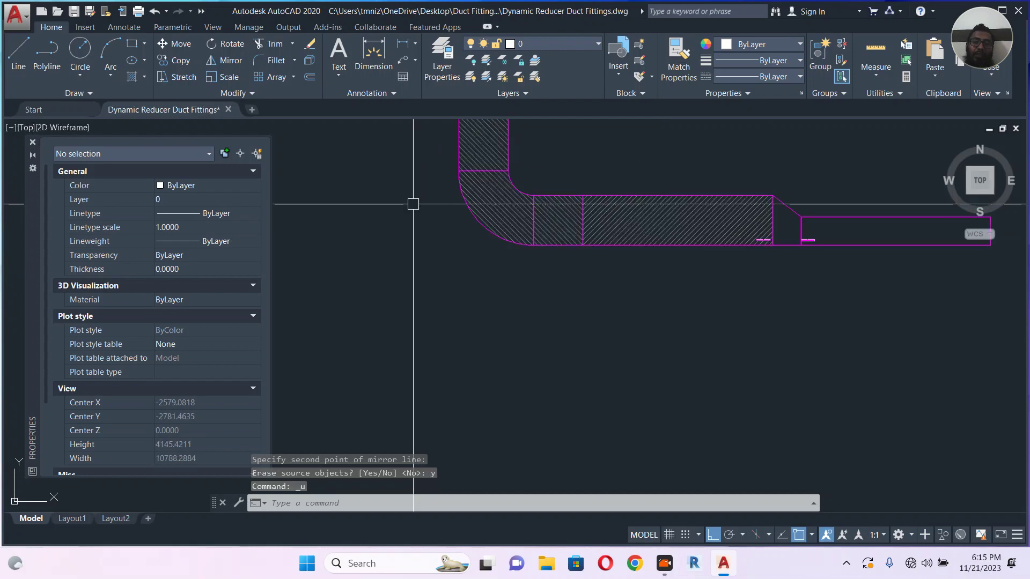
key("ctrl+z")
Open the elbow in the Block Editor and add a Flip parameter with a horizontal reflection line from its horizontal leg's end midpoint
left_click(500, 200)
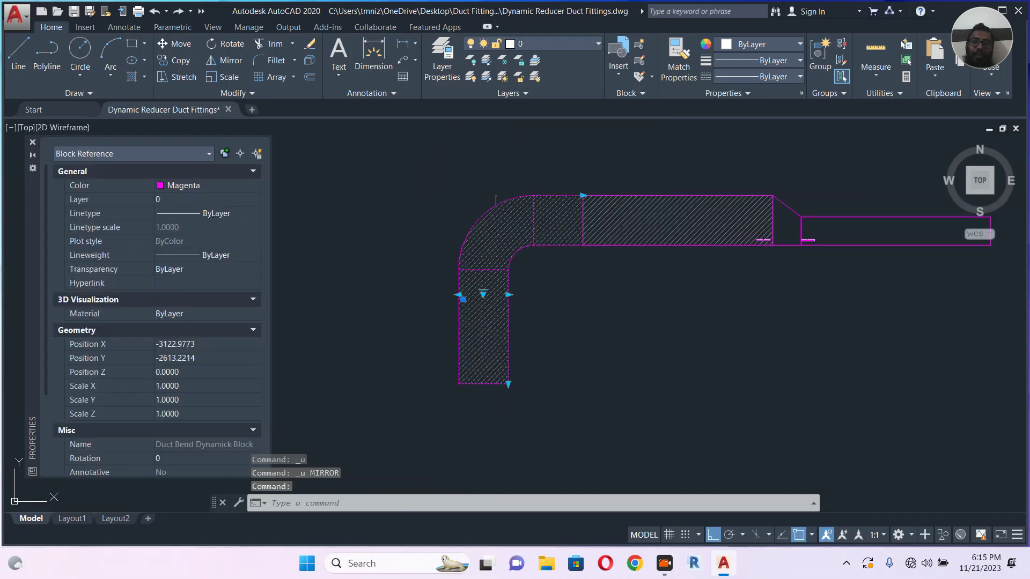
right_click(501, 200)
left_click(547, 210)
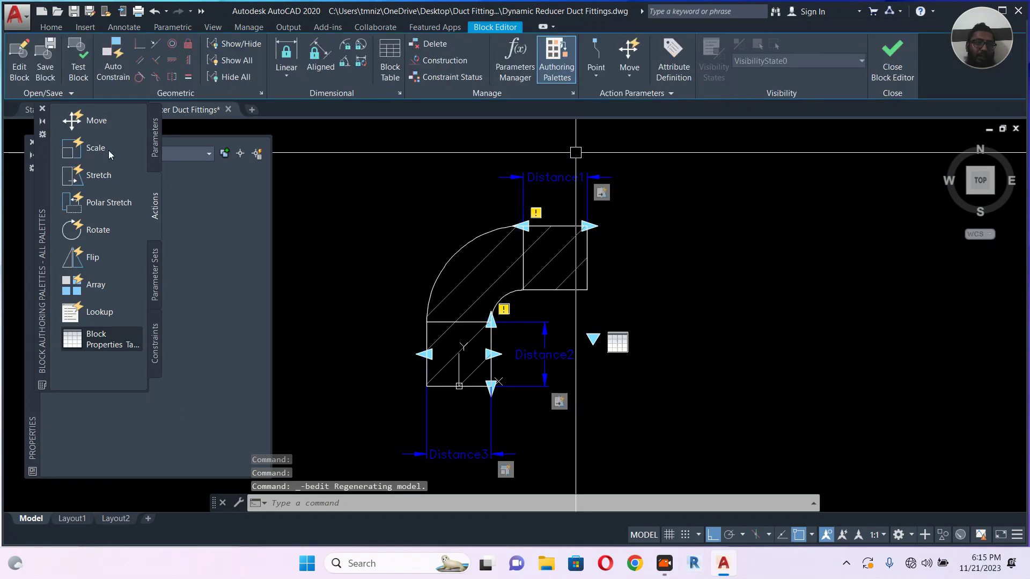
left_click(155, 145)
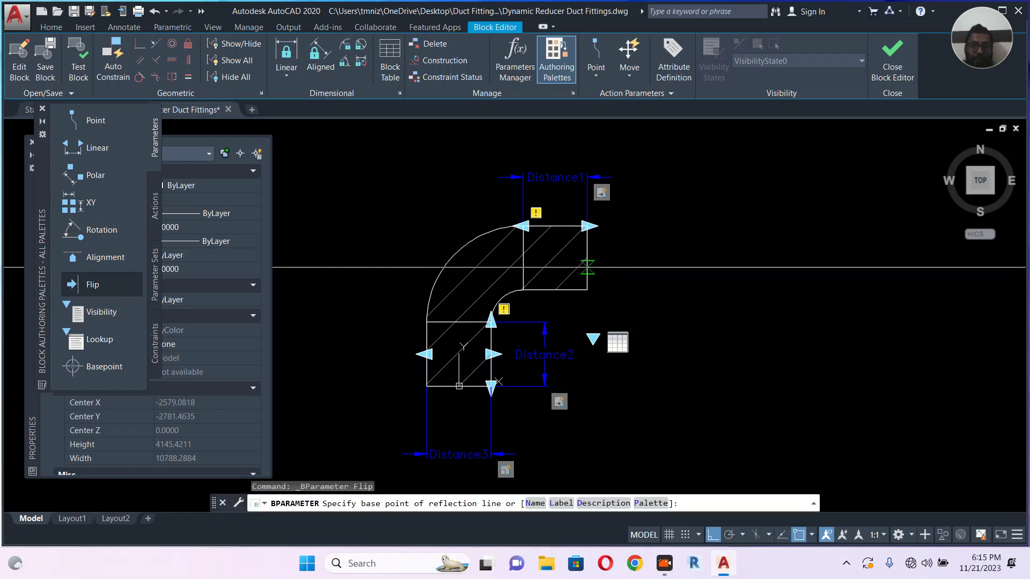
left_click(589, 228)
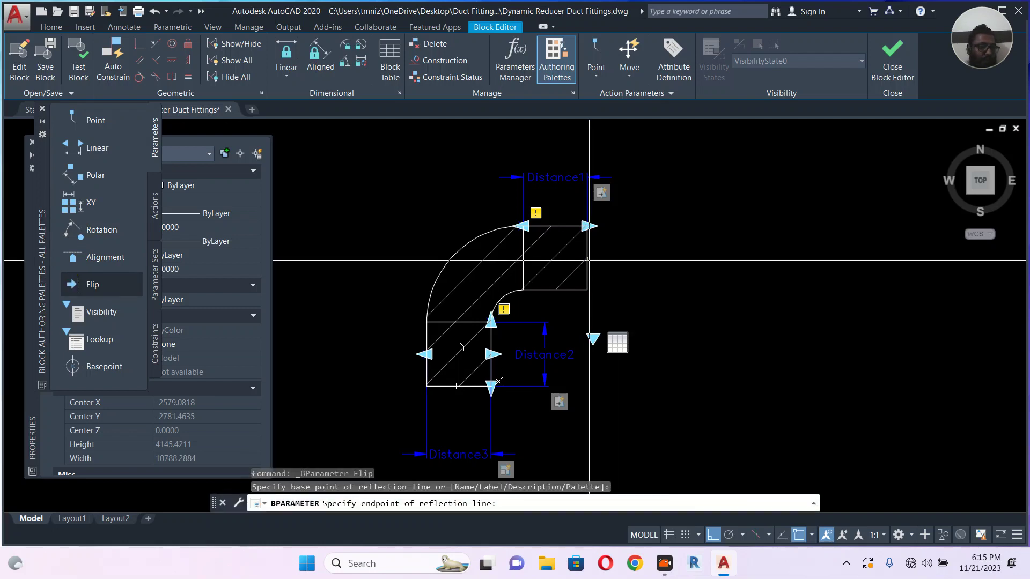
left_click(869, 248)
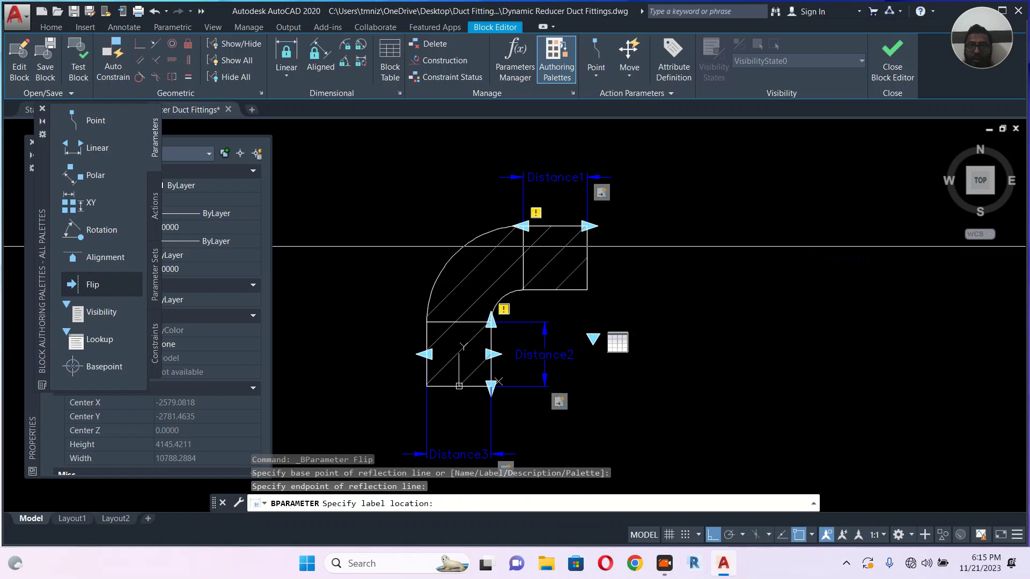
left_click(770, 223)
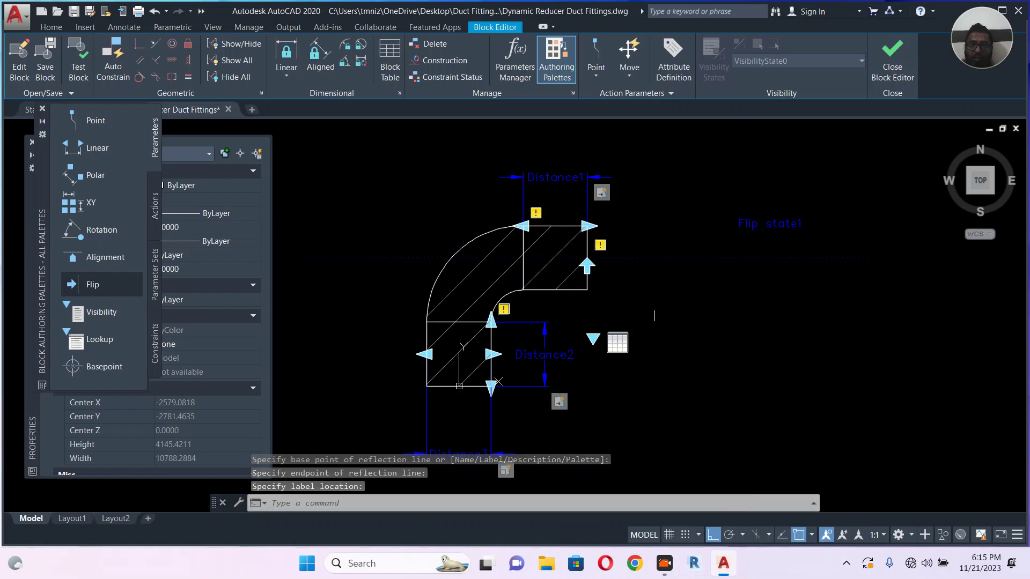
Assign a flip action covering the whole elbow to the horizontal flip line, and close the Block Editor, saving the changes
scroll(670, 295, "down", 2)
left_click(699, 270)
key("Escape")
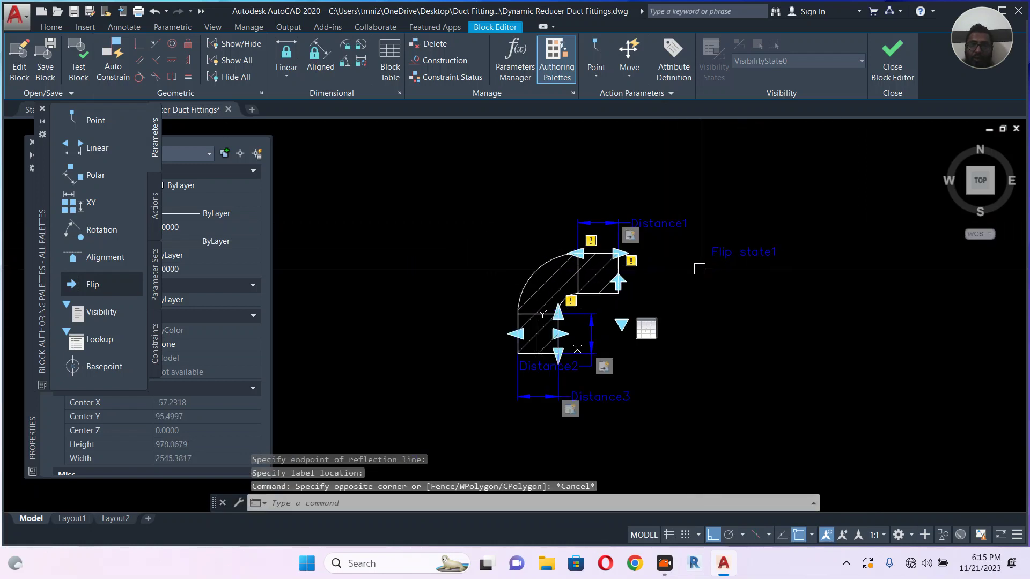
double_click(700, 268)
scroll(717, 233, "down", 1)
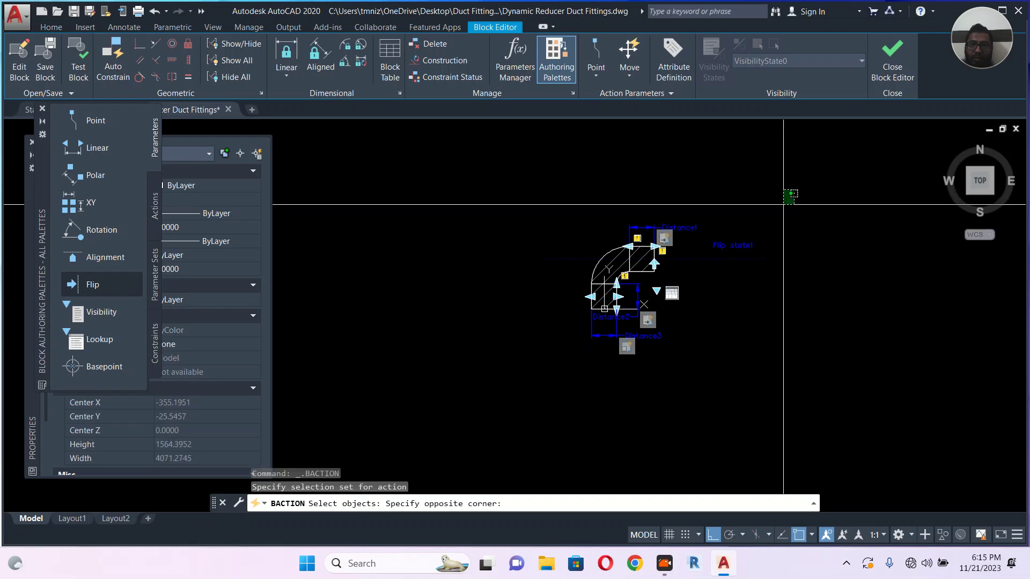
left_click(504, 390)
key("Return")
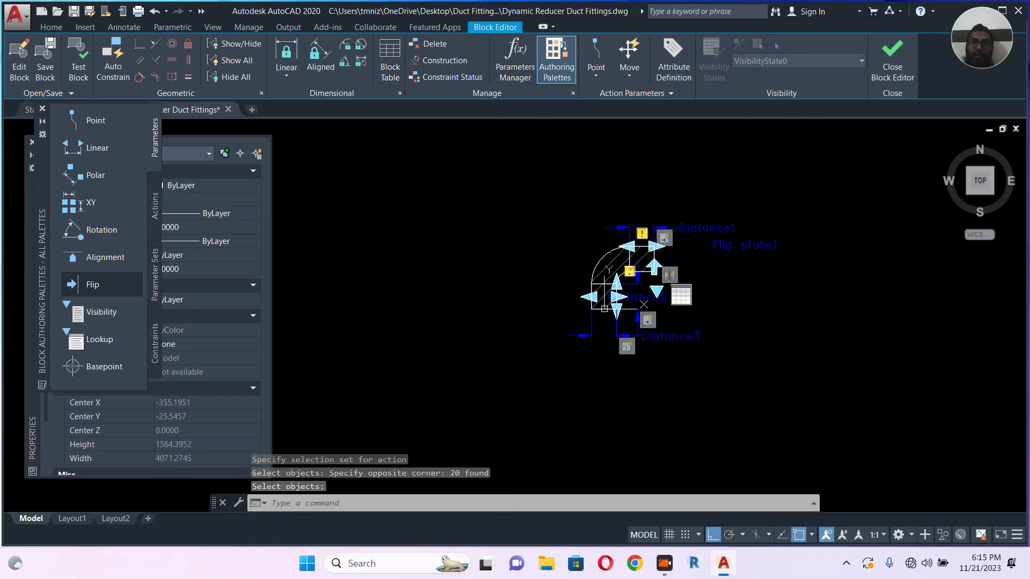
left_click(893, 61)
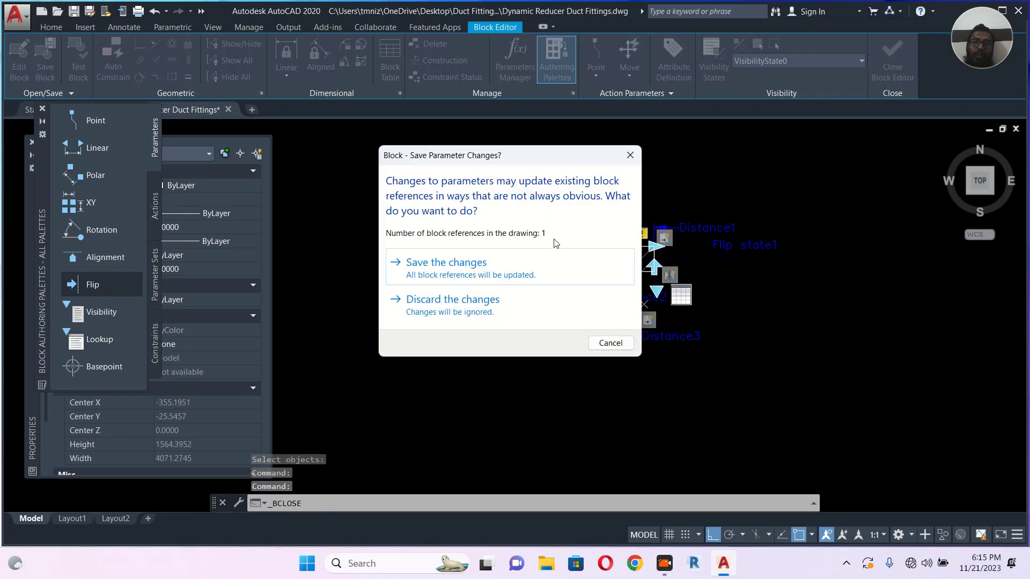
left_click(513, 268)
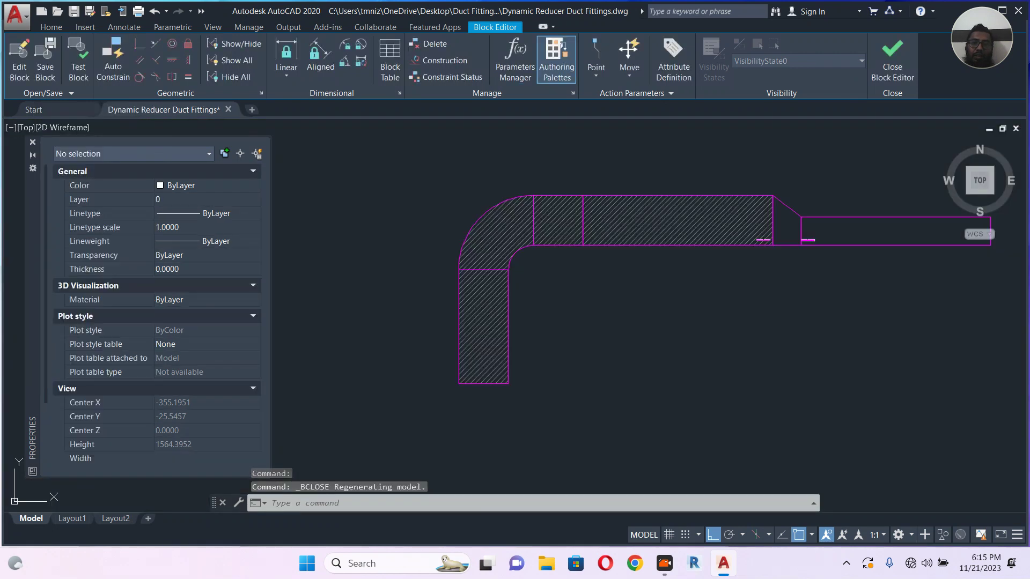
Test the elbow's vertical flip grip by flipping the block over and back again
left_click(519, 247)
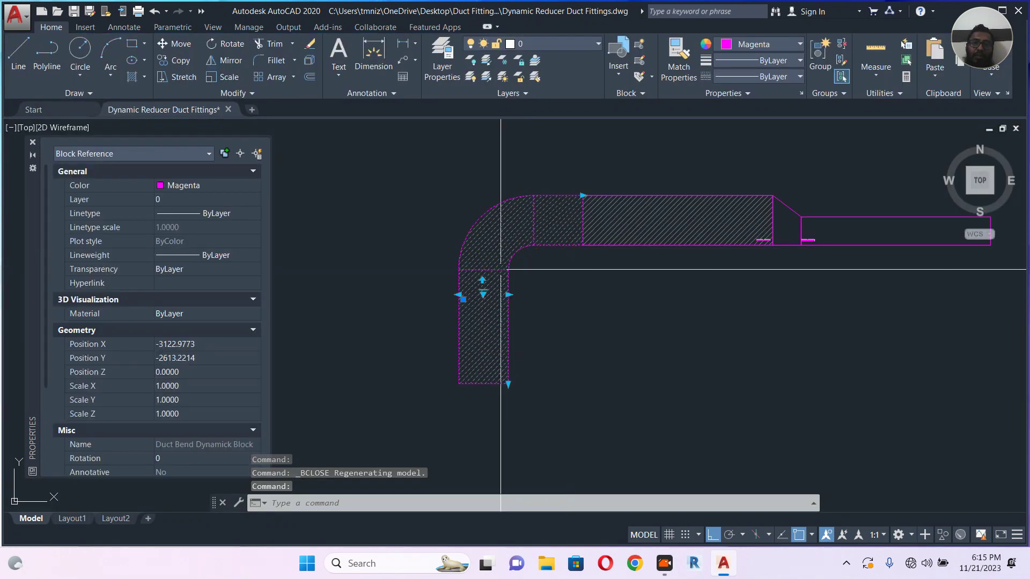
left_click(483, 280)
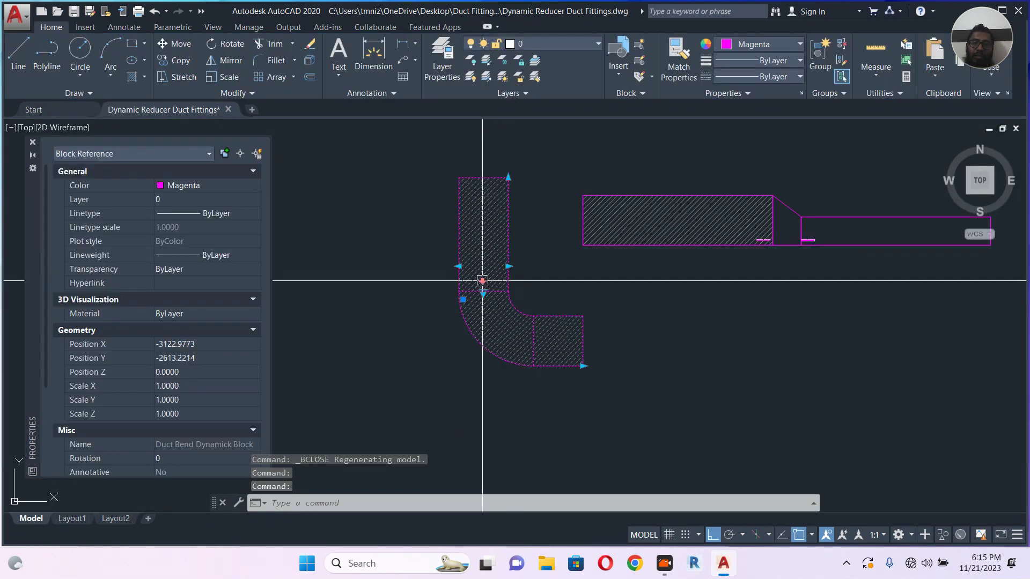
left_click(482, 280)
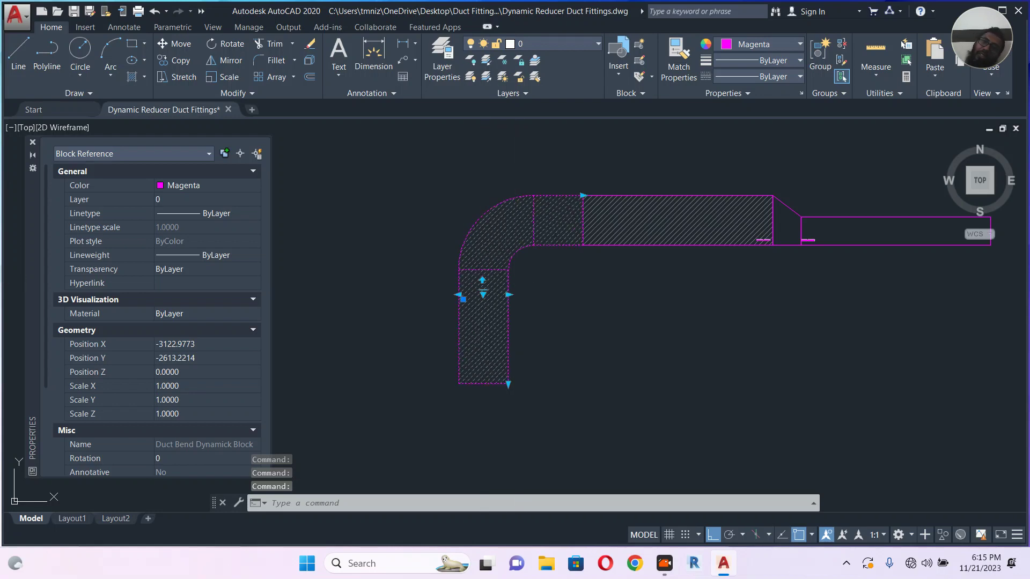
Reopen the elbow block for editing and add a second Flip parameter with a vertical reflection line from the vertical leg's lower-edge midpoint
right_click(510, 261)
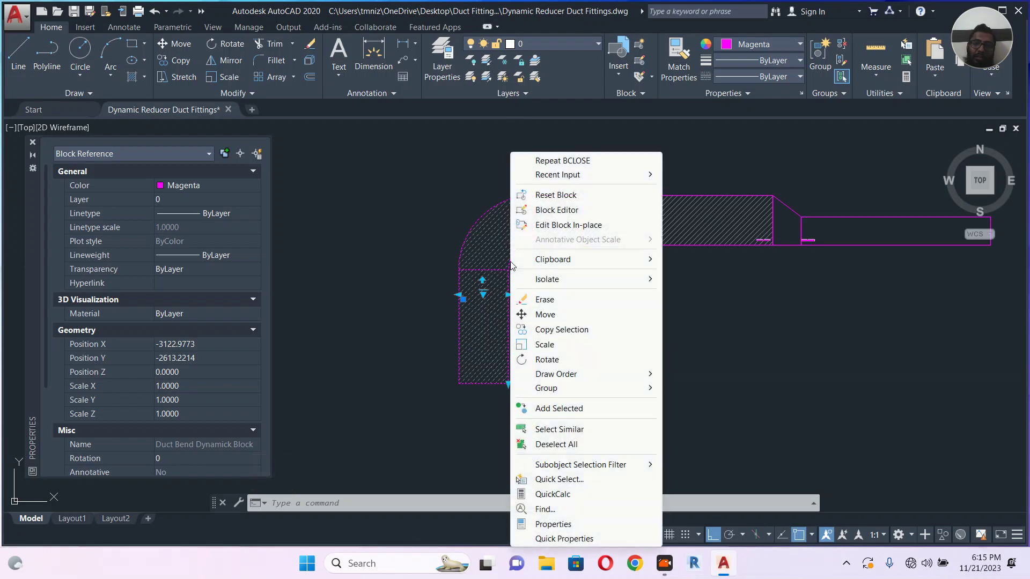
left_click(556, 210)
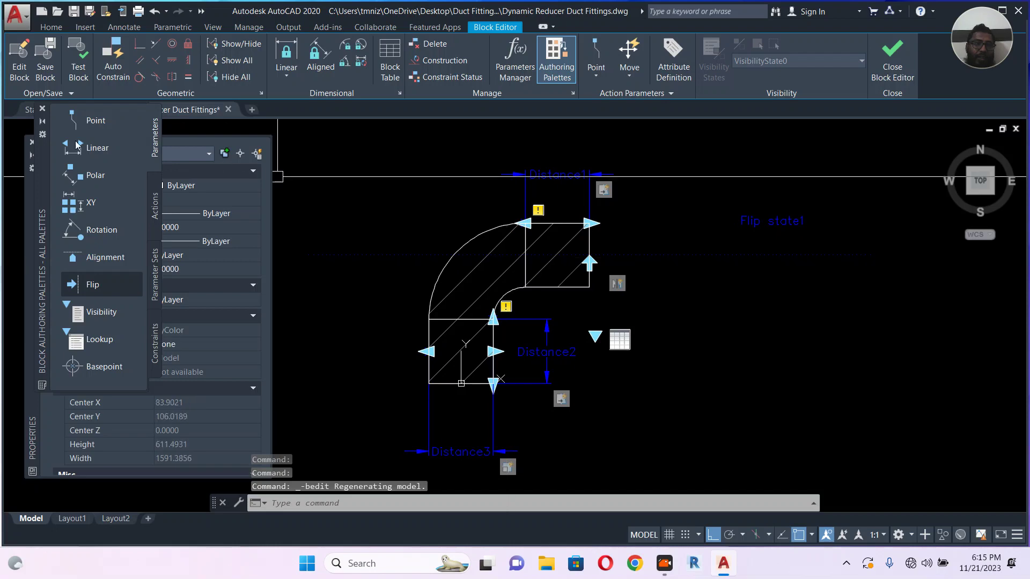
left_click(75, 284)
left_click(462, 383)
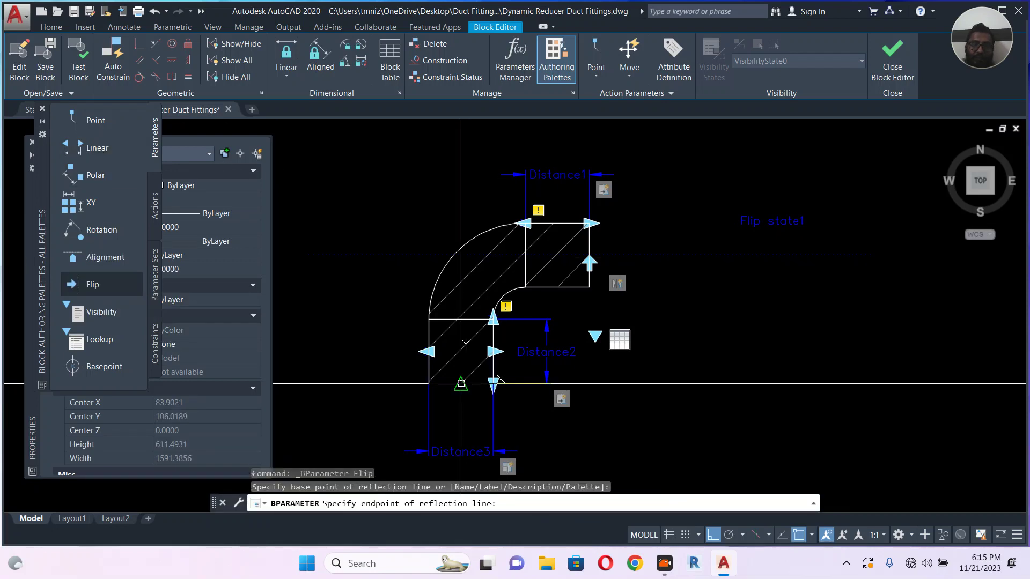
scroll(465, 367, "down", 3)
left_click(463, 200)
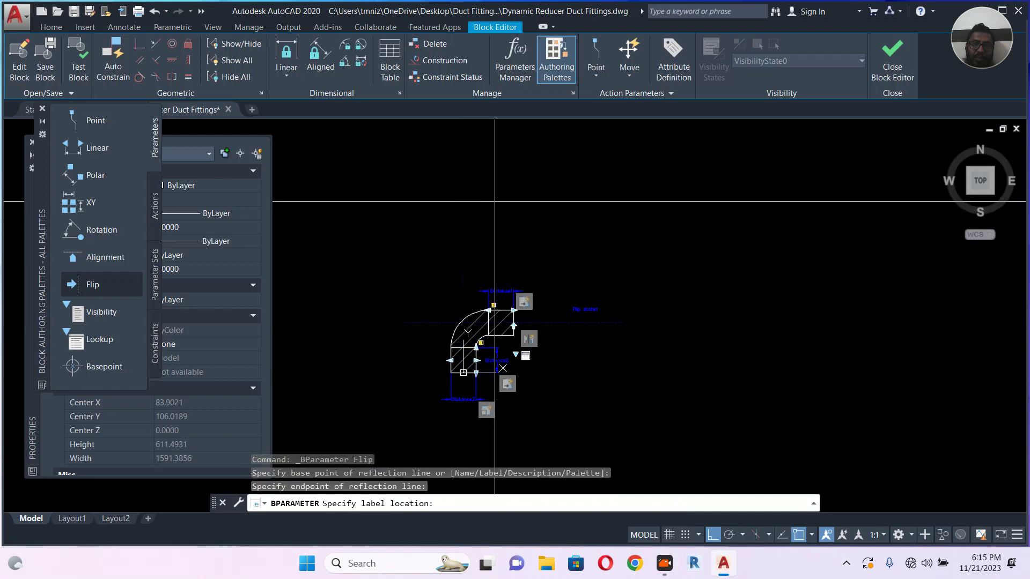
left_click(494, 201)
Assign a flip action covering the whole elbow to the vertical flip line, and close the Block Editor, saving the changes
double_click(462, 203)
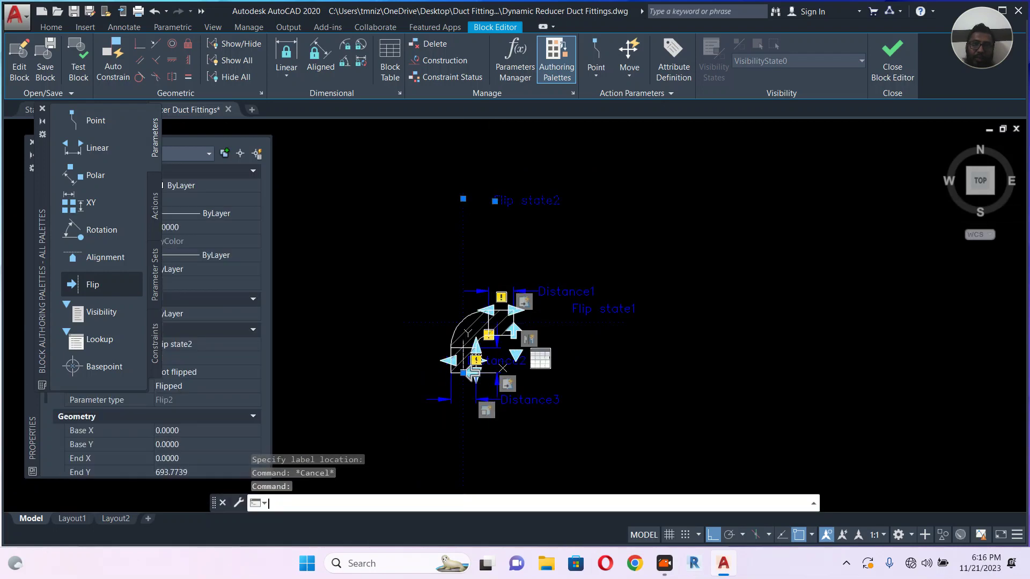
left_click(684, 166)
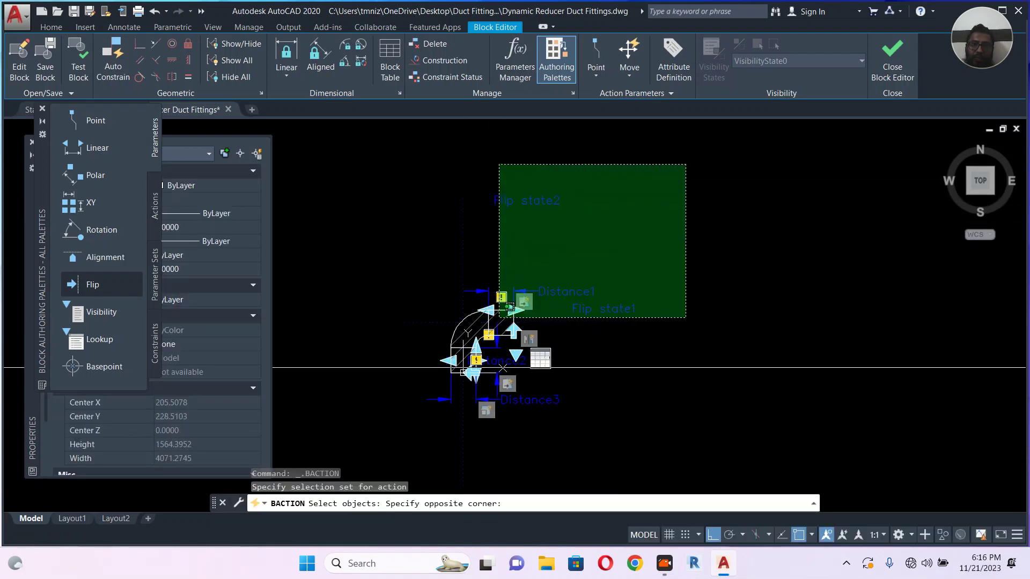
left_click(364, 446)
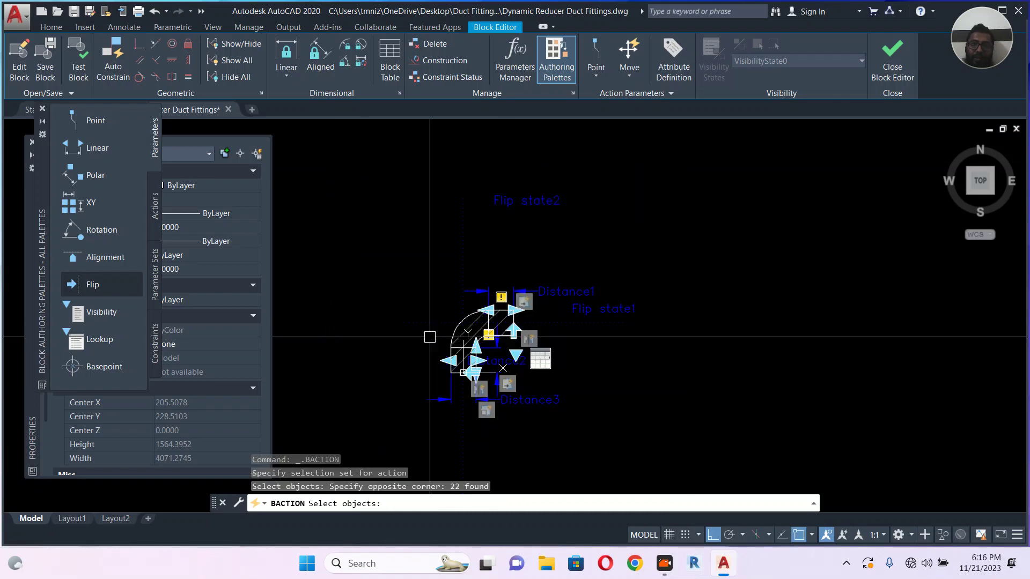
key("Return")
left_click(892, 59)
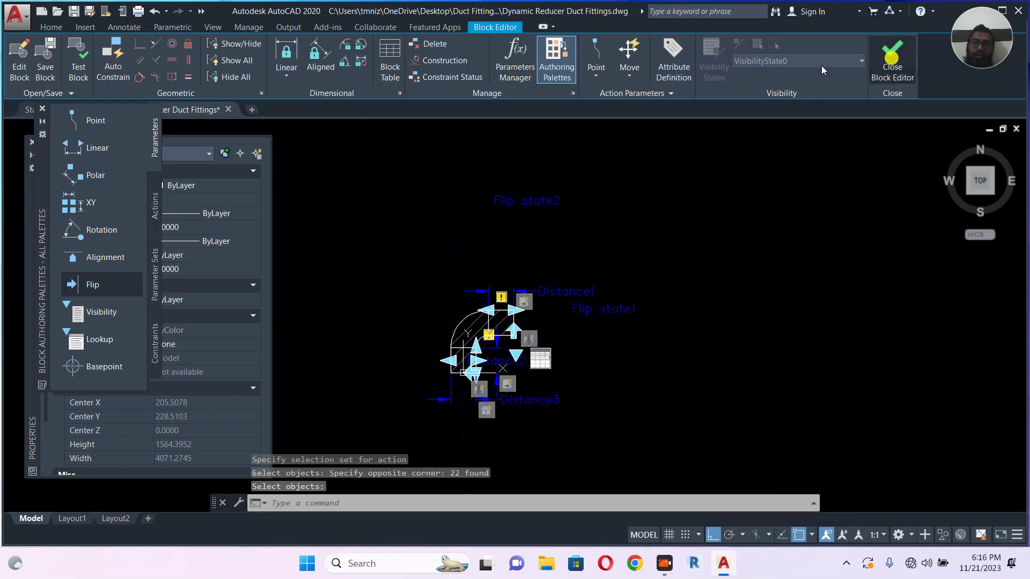
left_click(473, 263)
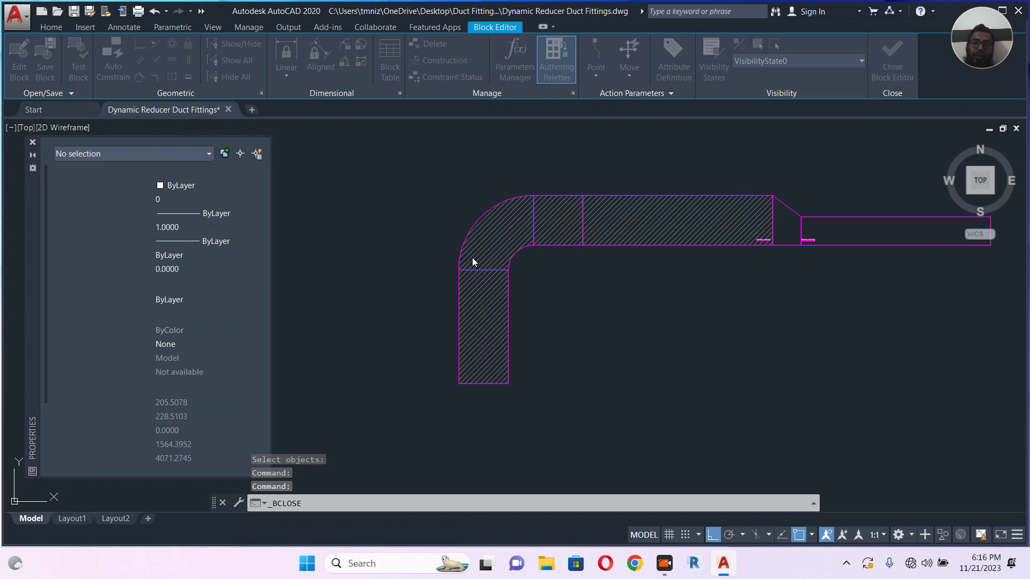
Test both flip grips on the elbow by flipping it sideways and back, and vertically and back
left_click(517, 245)
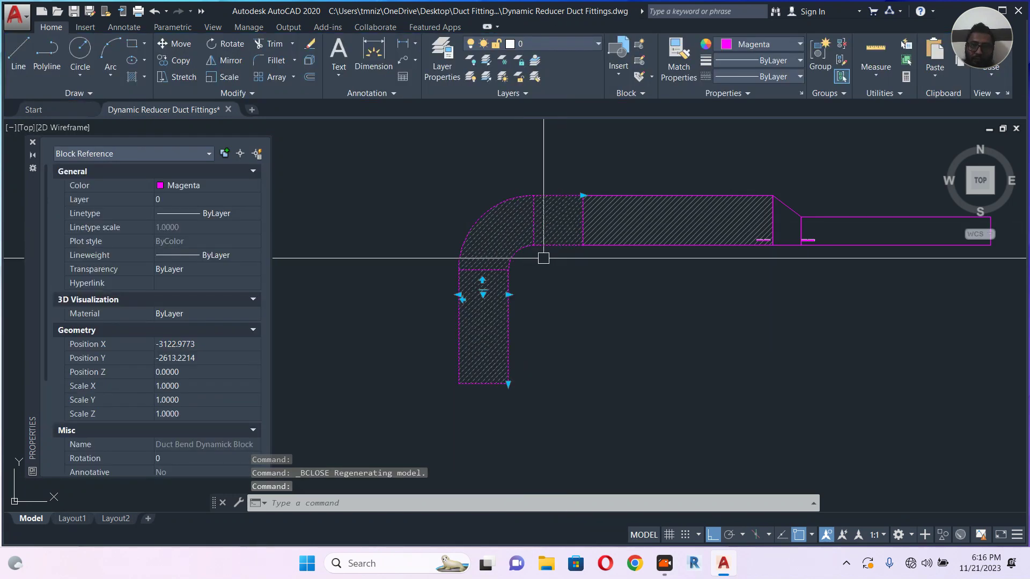
scroll(509, 274, "up", 2)
left_click(434, 313)
left_click(435, 314)
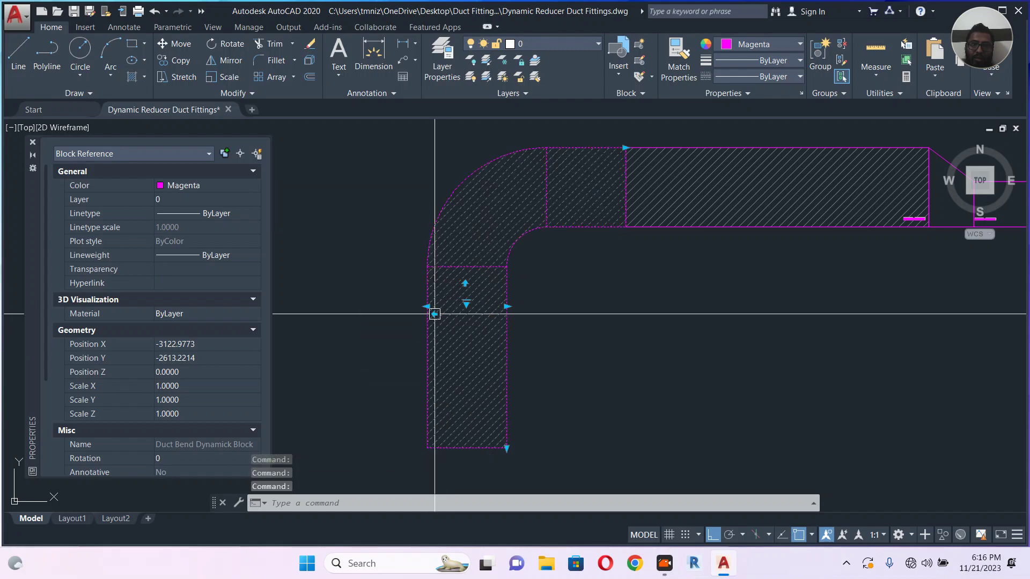
left_click(465, 283)
left_click(465, 284)
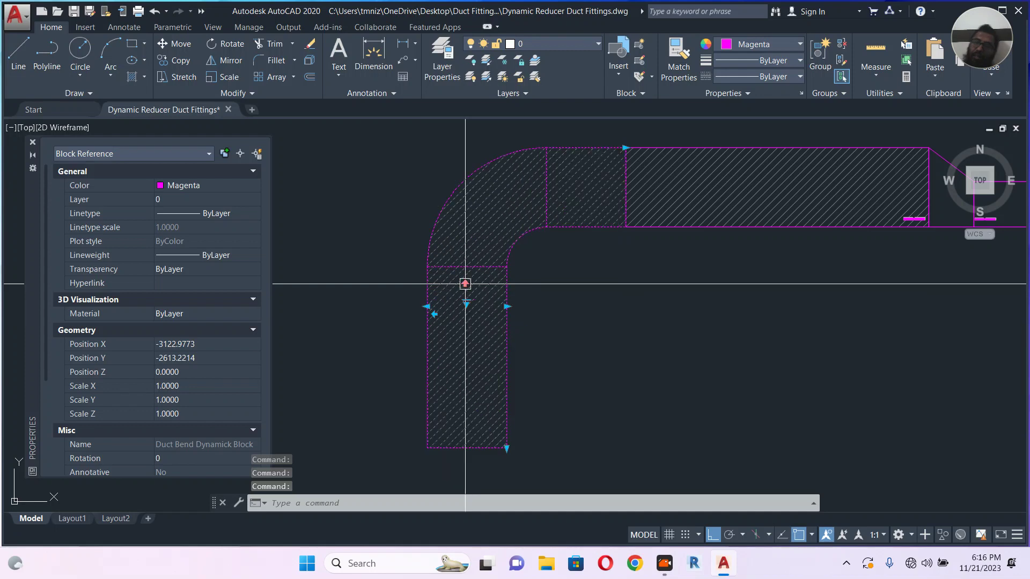
Open the elbow block in the Block Editor to review its flip parameters and actions, and close the editor
right_click(515, 248)
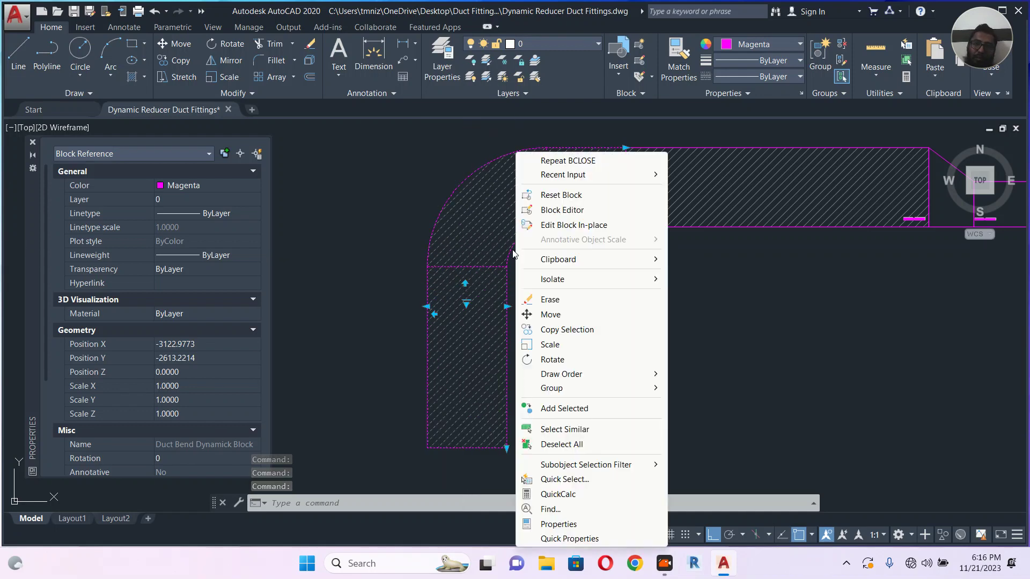
left_click(561, 211)
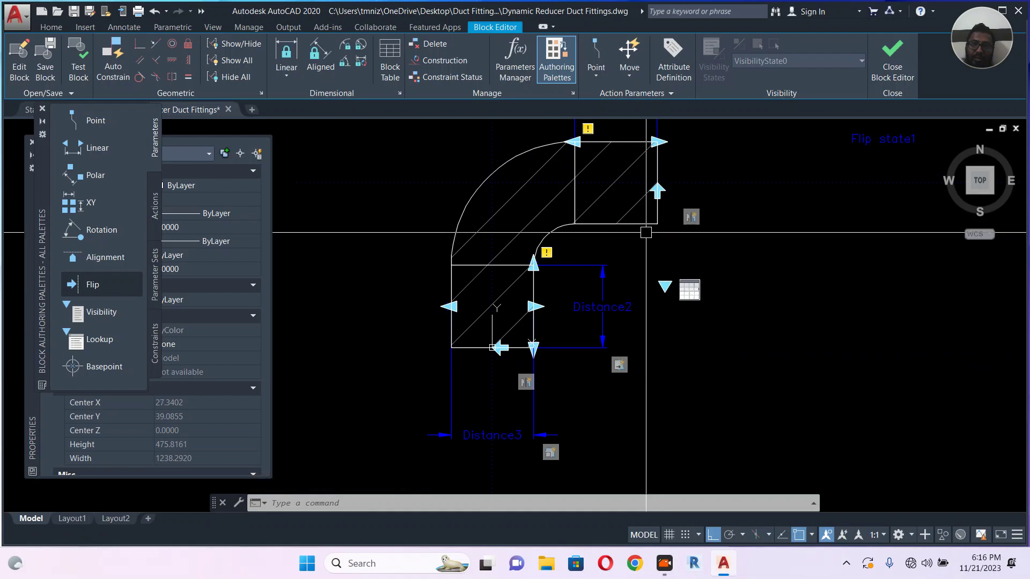
left_click(901, 54)
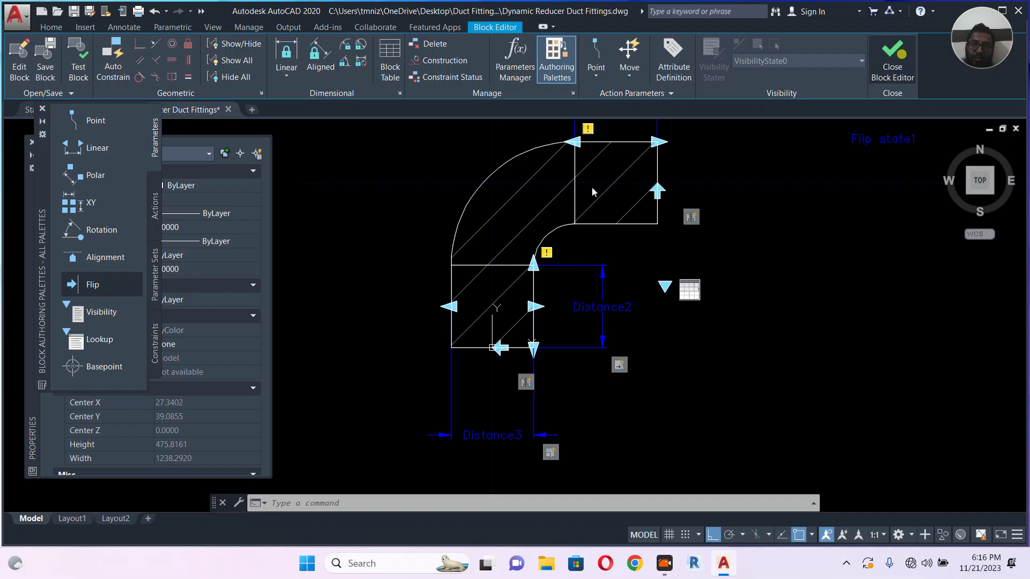
Finish closing the Block Editor and move the magenta elbow from the reducer's wide end to the empty area beyond its narrow end
left_click(488, 265)
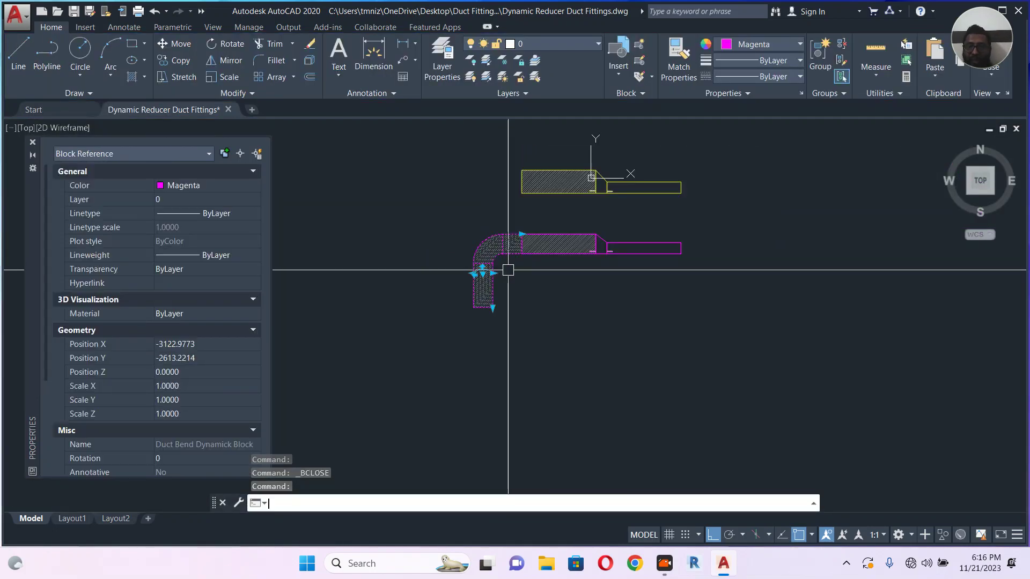
type("m")
key("Return")
left_click(508, 270)
left_click(816, 292)
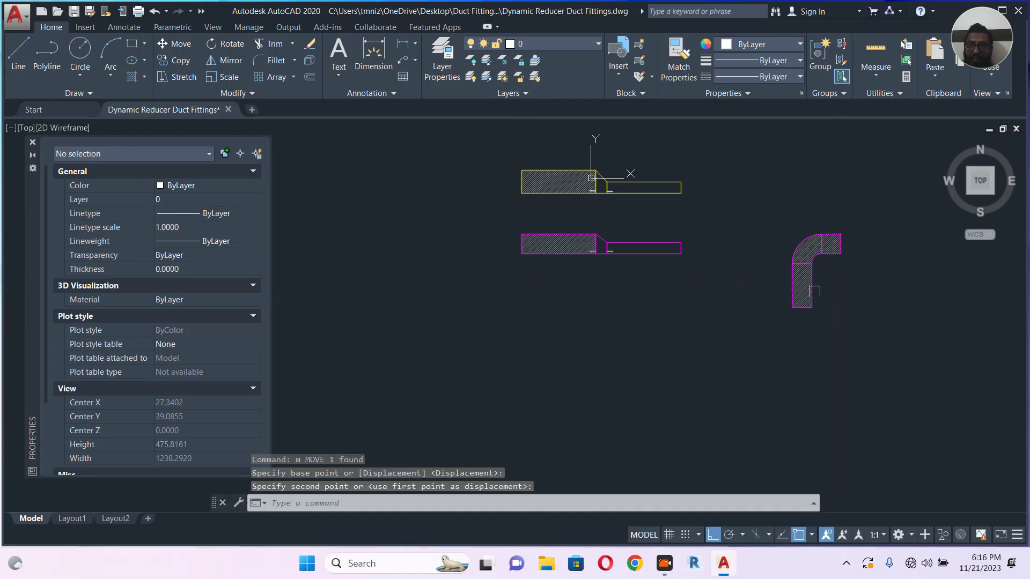
Insert a new instance of the Duct Bend Dynamick Block near the wide end of the magenta reducer
key("Escape")
type("i")
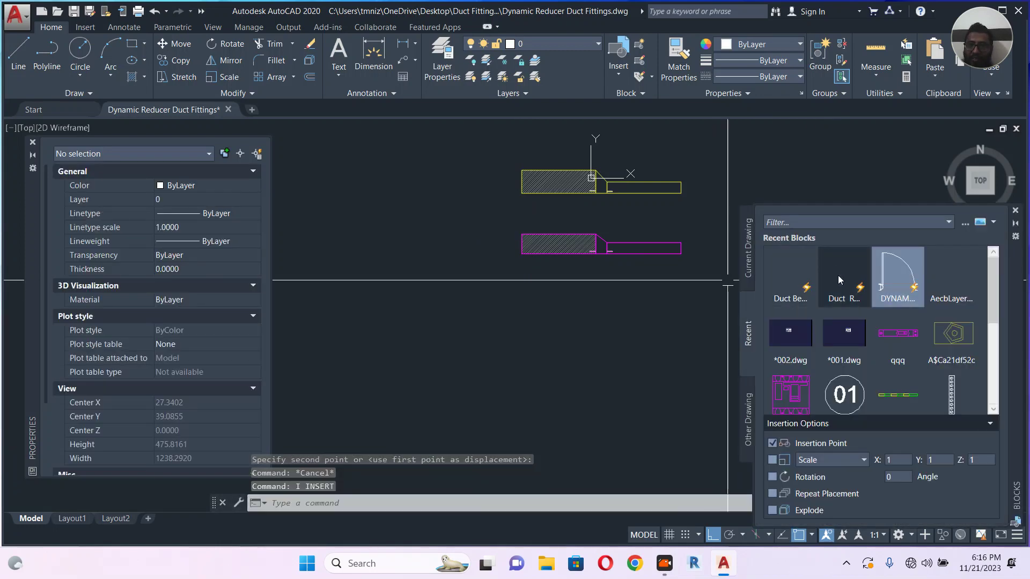
left_click(801, 269)
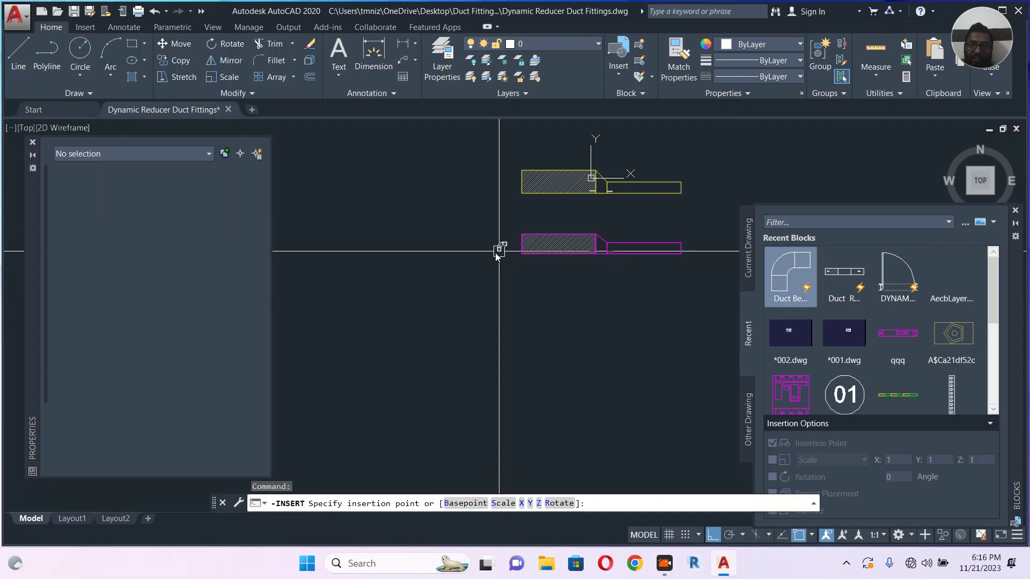
scroll(500, 244, "up", 5)
left_click(531, 204)
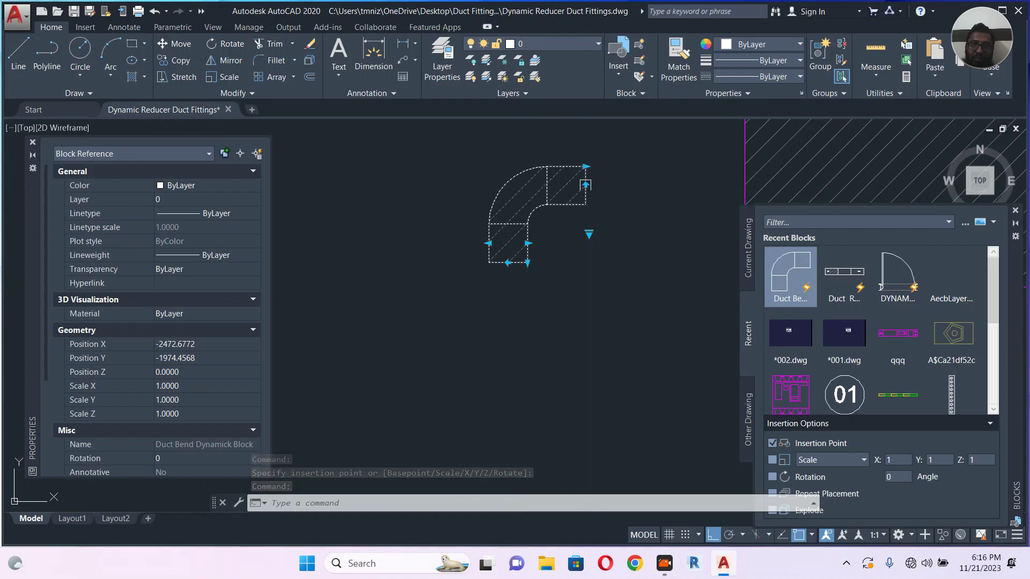
Set the Distance3 value of the newly inserted elbow to 525
middle_click_drag(522, 256, 457, 304)
scroll(456, 304, "down", 2)
scroll(191, 375, "down", 5)
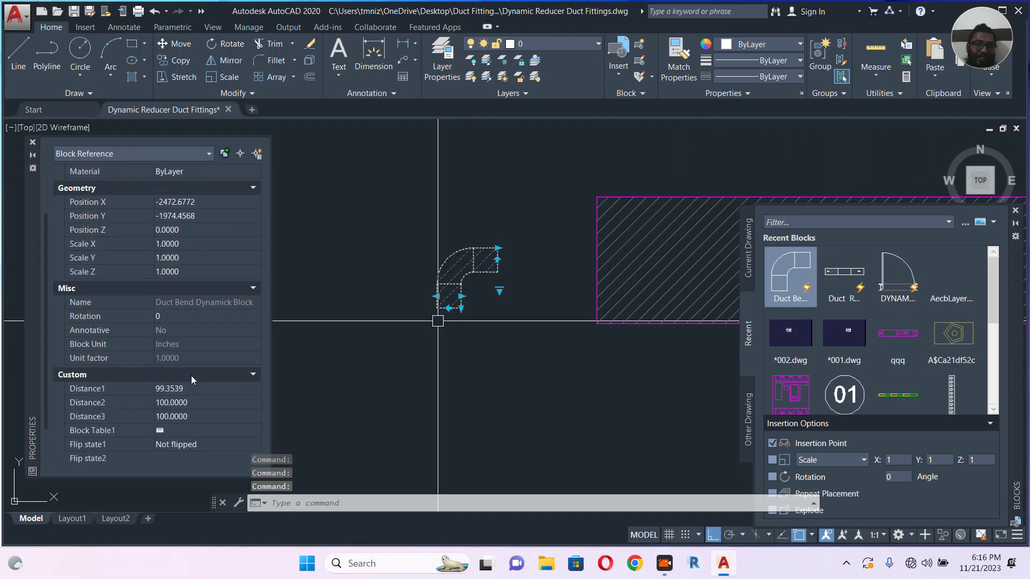
left_click(200, 416)
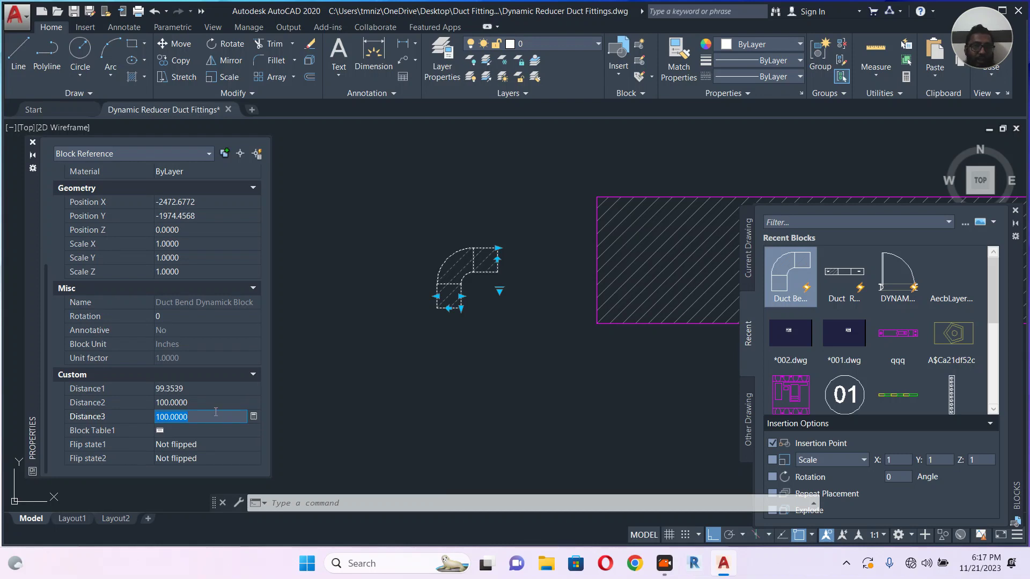
type("525")
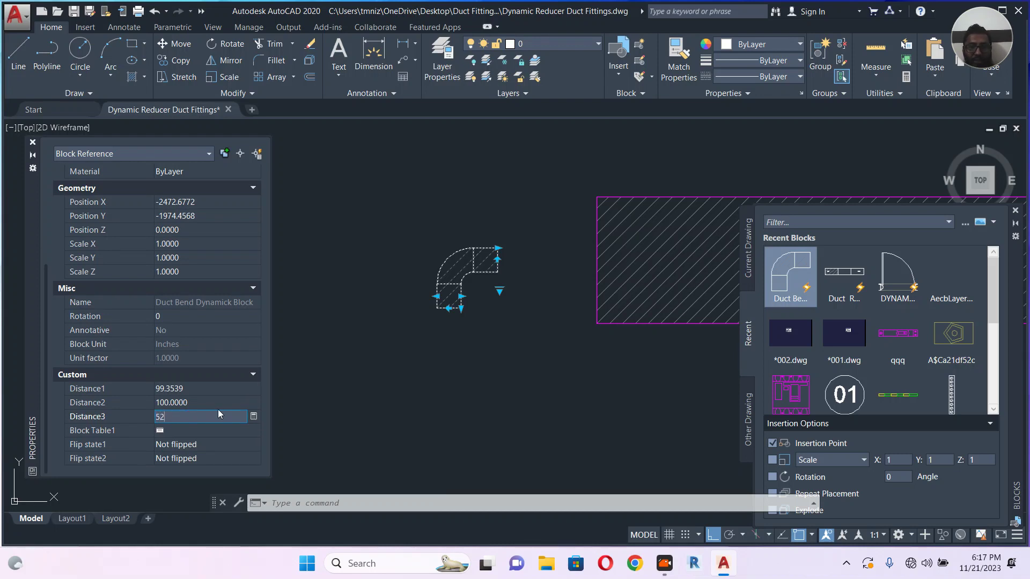
key("Return")
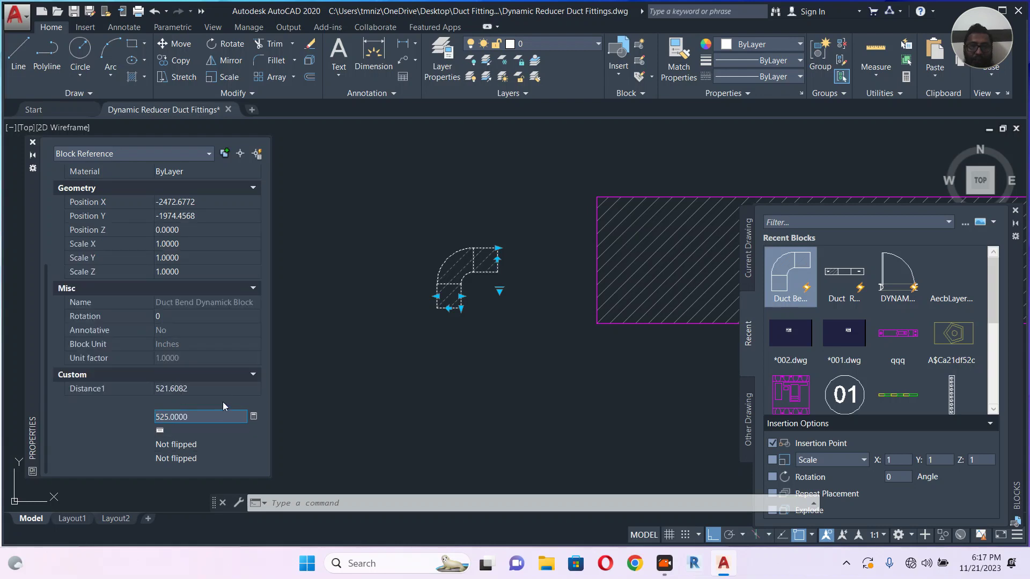
key("Escape")
scroll(472, 266, "down", 4)
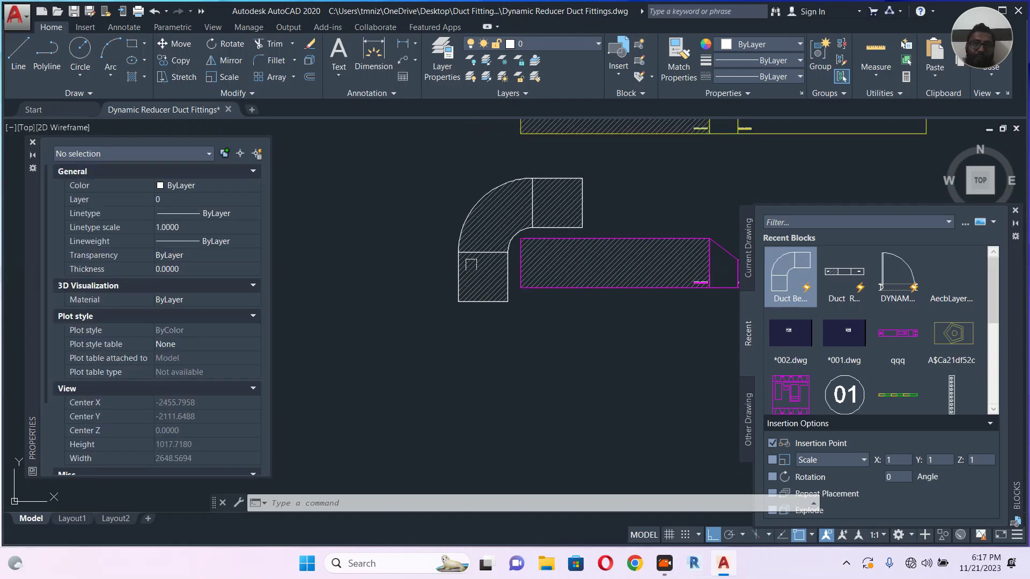
Move the new elbow by the midpoint of its horizontal leg's end edge to the magenta reducer's wide end
left_click(472, 266)
type("m")
key("Return")
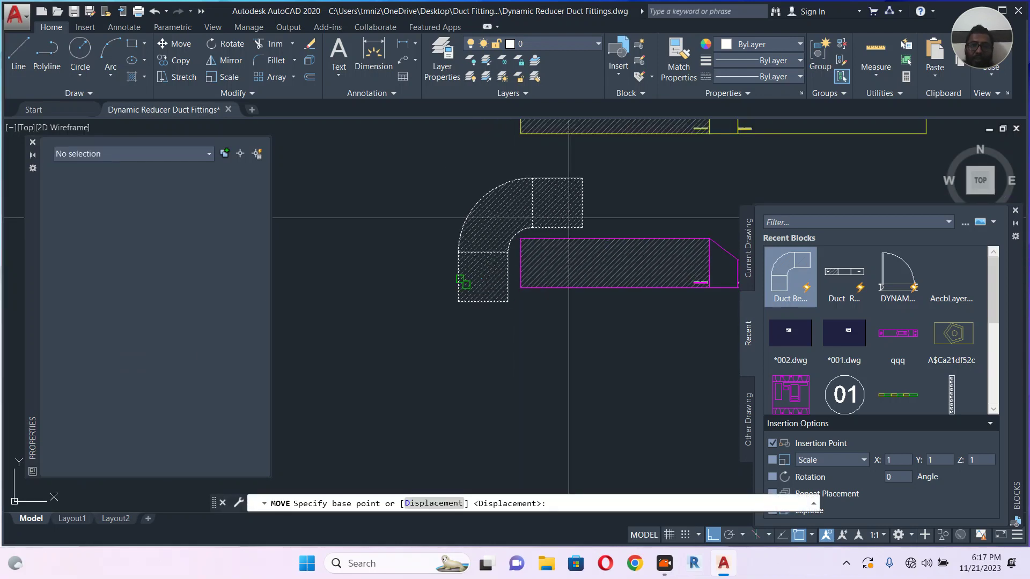
left_click(582, 203)
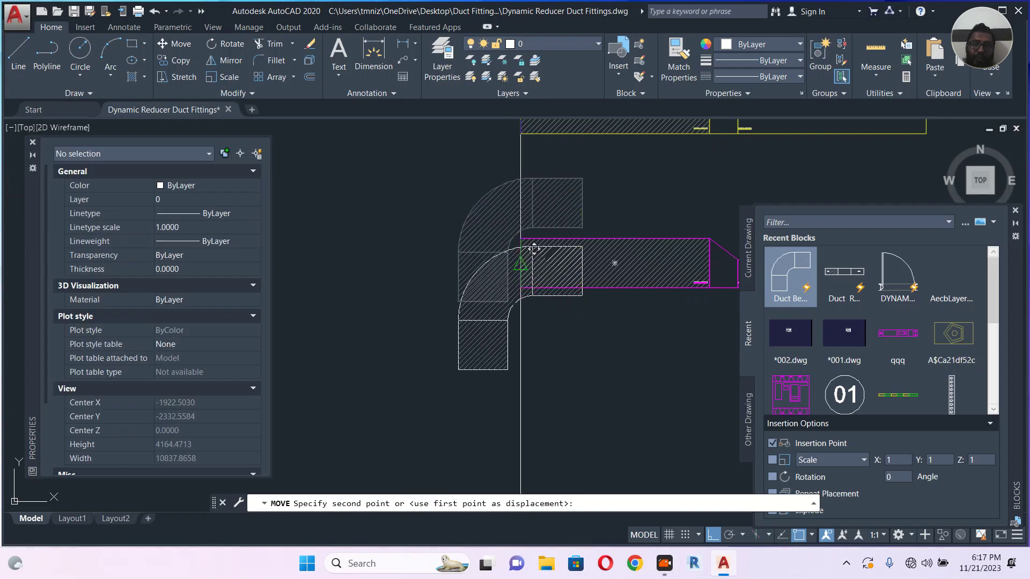
left_click(519, 272)
Move the elbow again so its horizontal leg's upper end corner meets the reducer's upper corner at the wide end
left_click(517, 246)
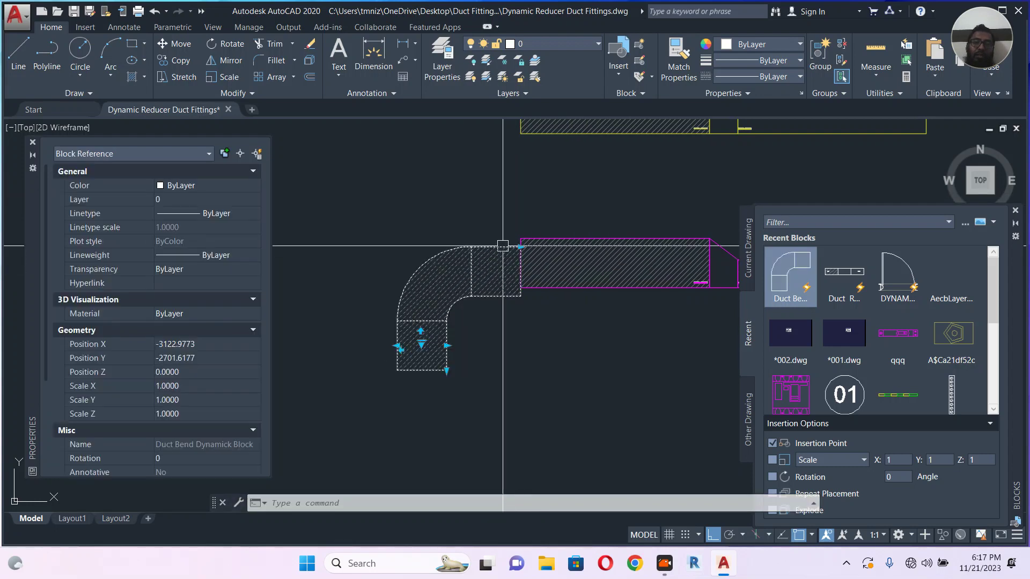
scroll(517, 246, "up", 2)
type("m")
key("Return")
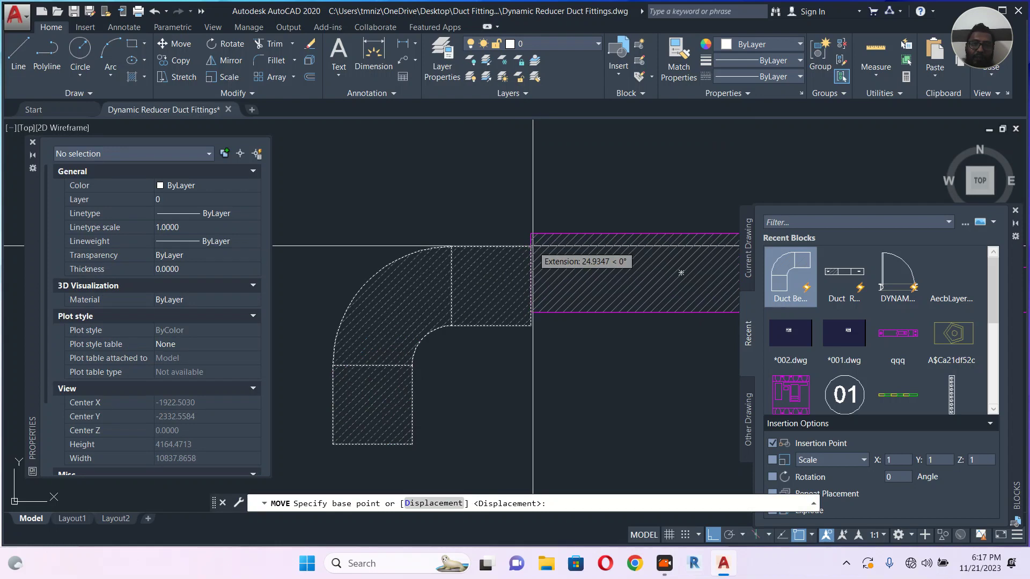
left_click(545, 233)
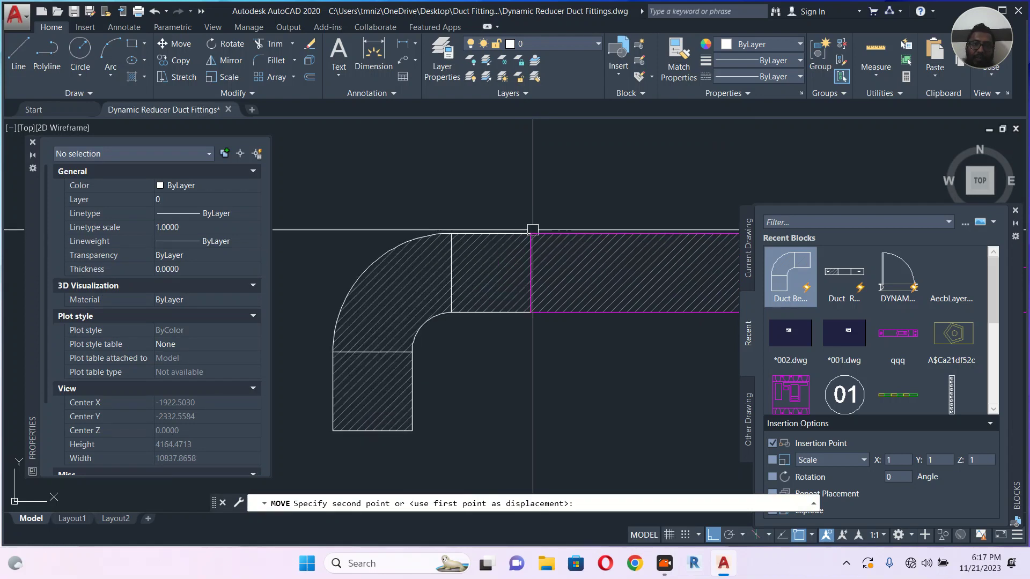
left_click(545, 234)
Test the elbow's vertical flip by flipping it and flipping it back
left_click(485, 235)
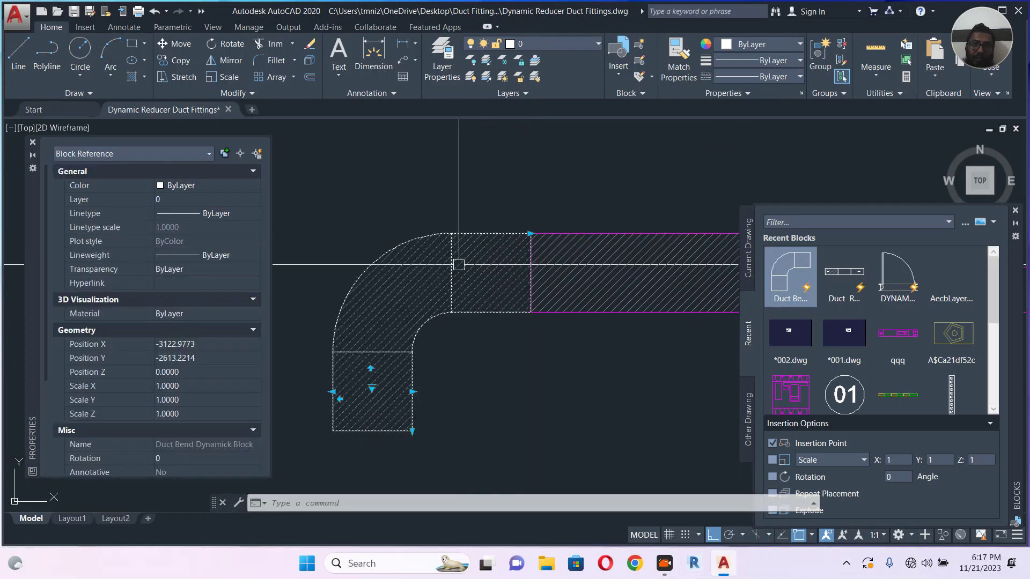
left_click(371, 389)
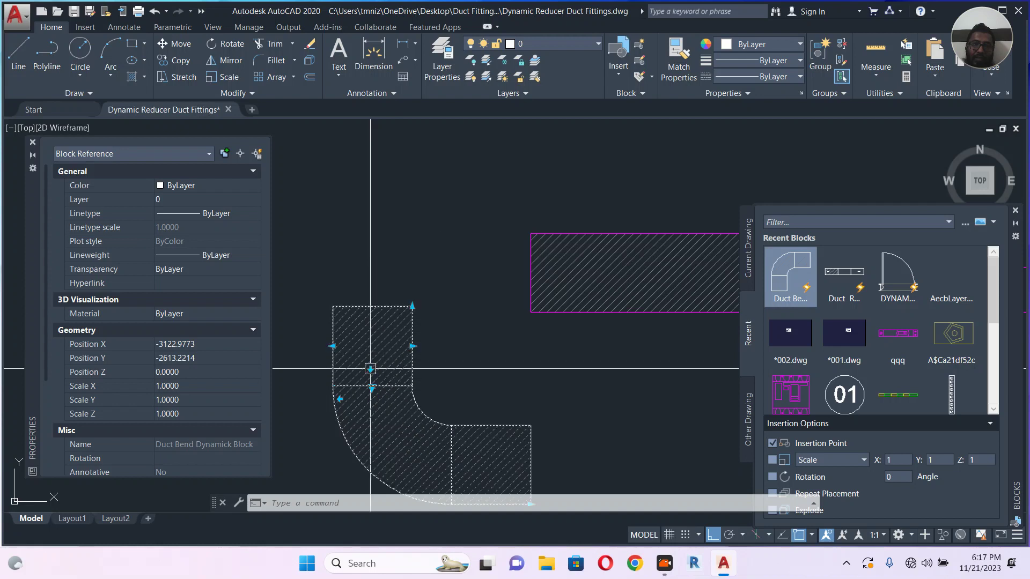
left_click(370, 369)
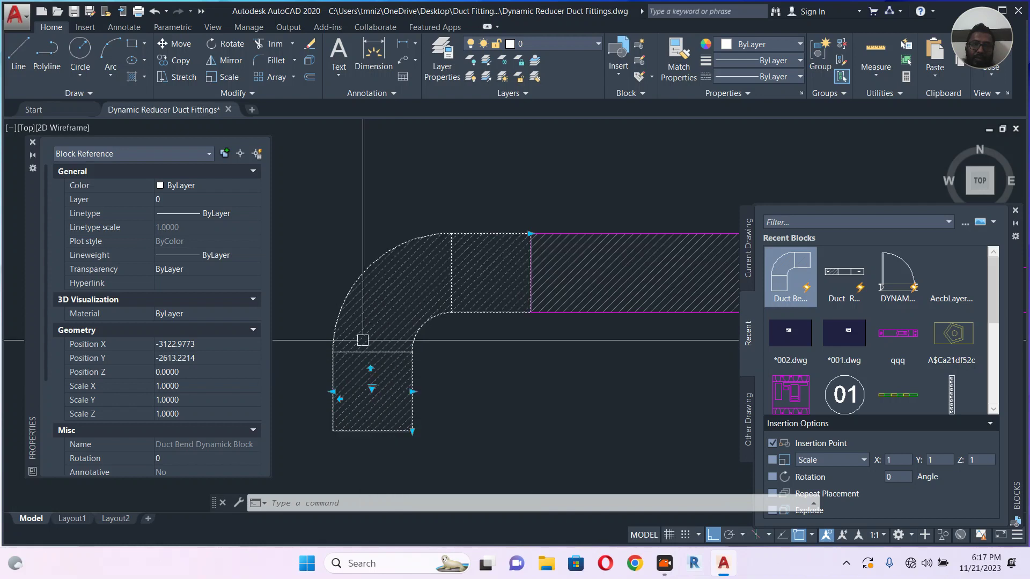
scroll(362, 343, "down", 4)
key("Escape")
Open the attached elbow in the Block Editor and select the Distance3 parameter below the vertical leg
left_click(391, 304)
right_click(391, 303)
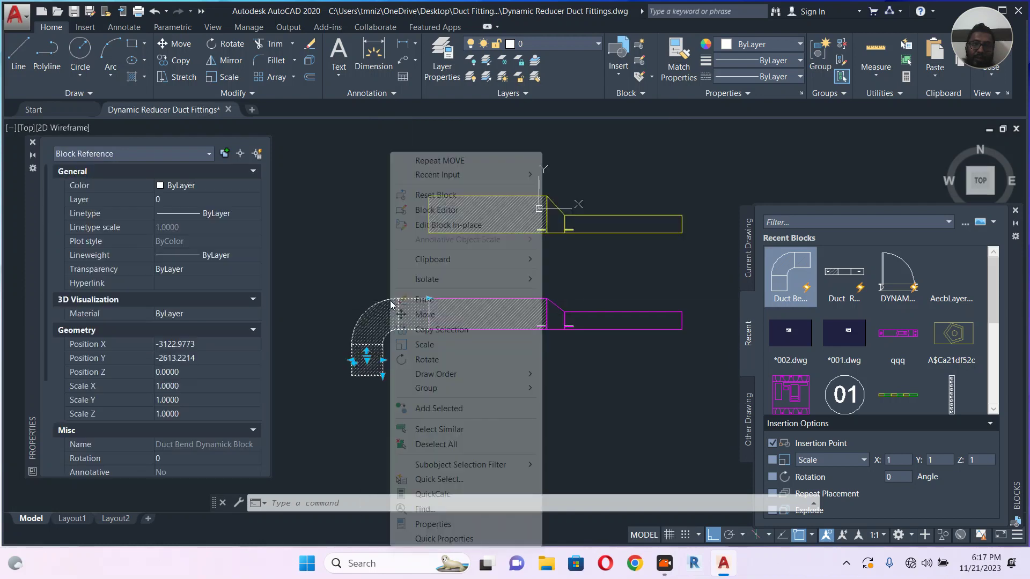
left_click(436, 209)
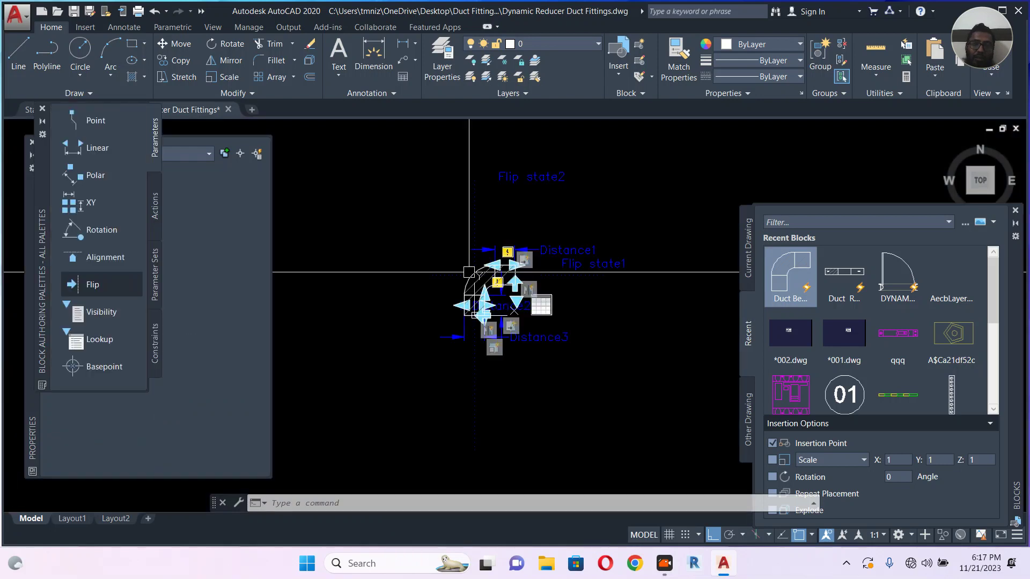
left_click(512, 356)
scroll(509, 355, "up", 4)
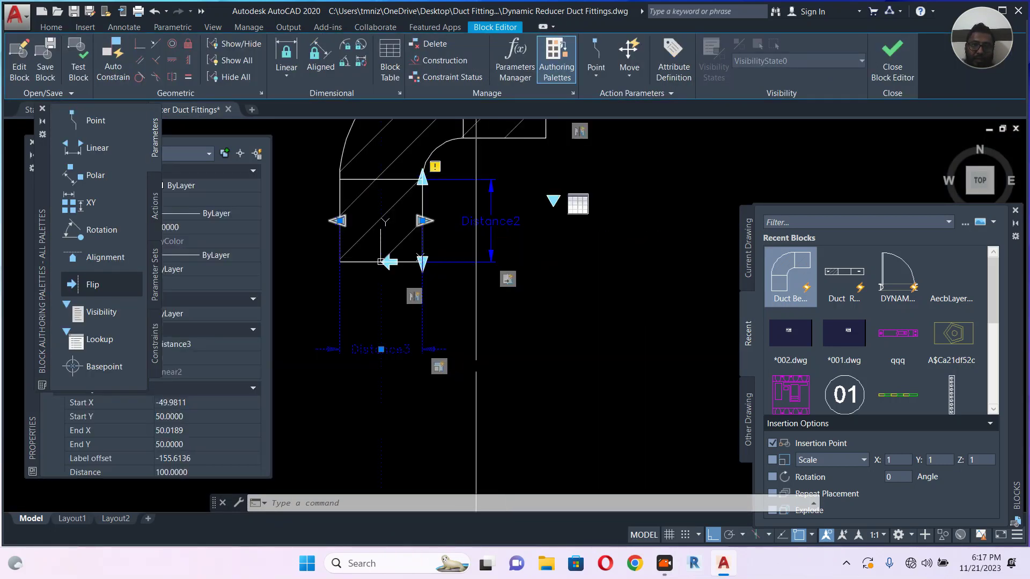
Define a new selection set for the Distance3 action covering the whole elbow and its parameters, and close the Block Editor, saving the changes
right_click(441, 368)
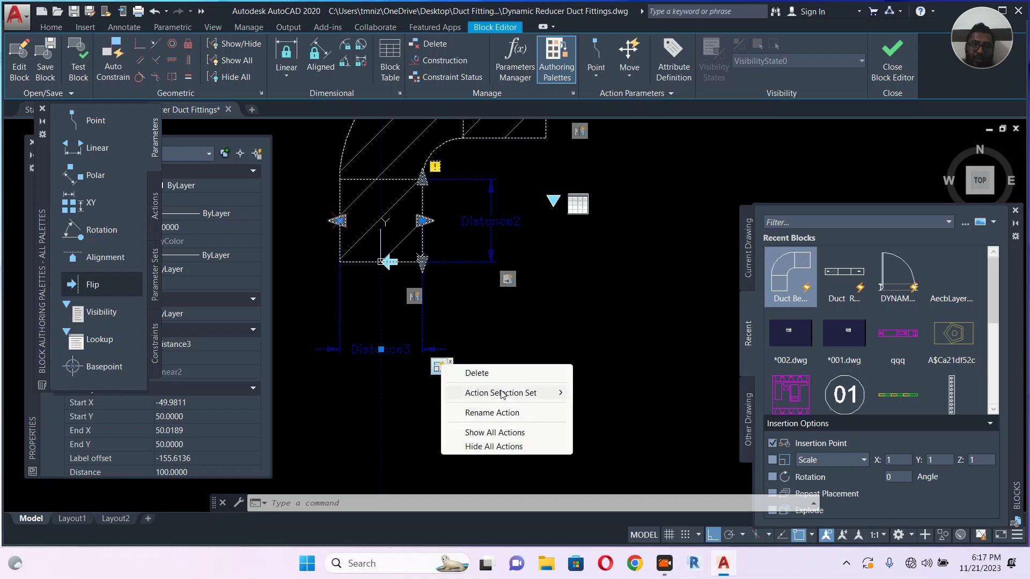
mouse_move(507, 396)
left_click(599, 393)
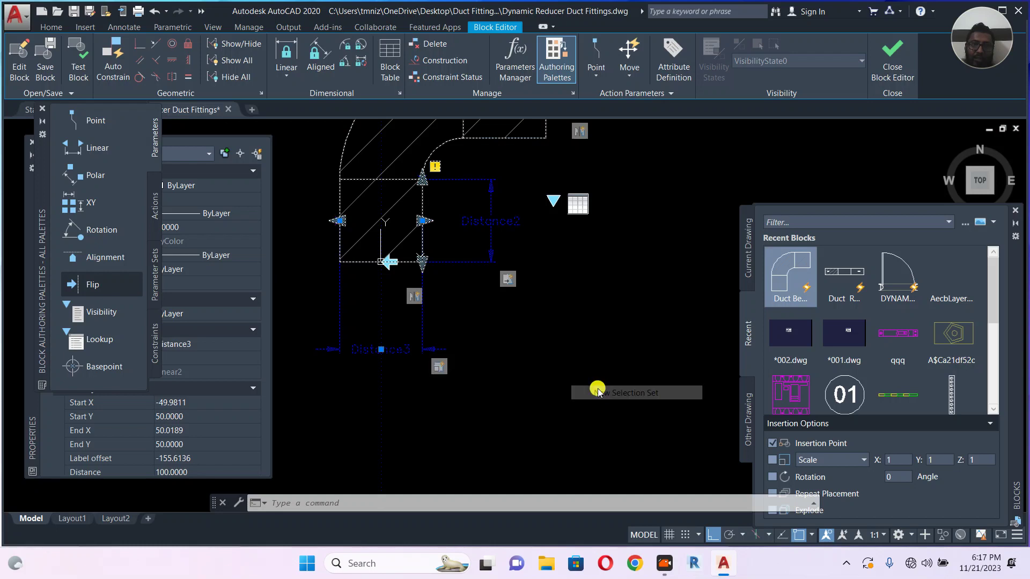
scroll(584, 382, "down", 6)
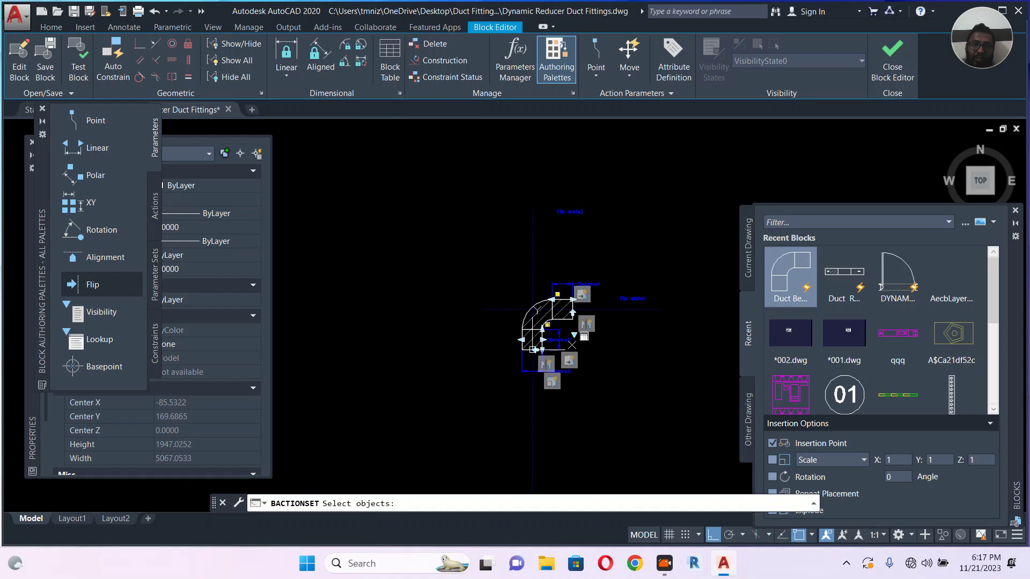
left_click(432, 434)
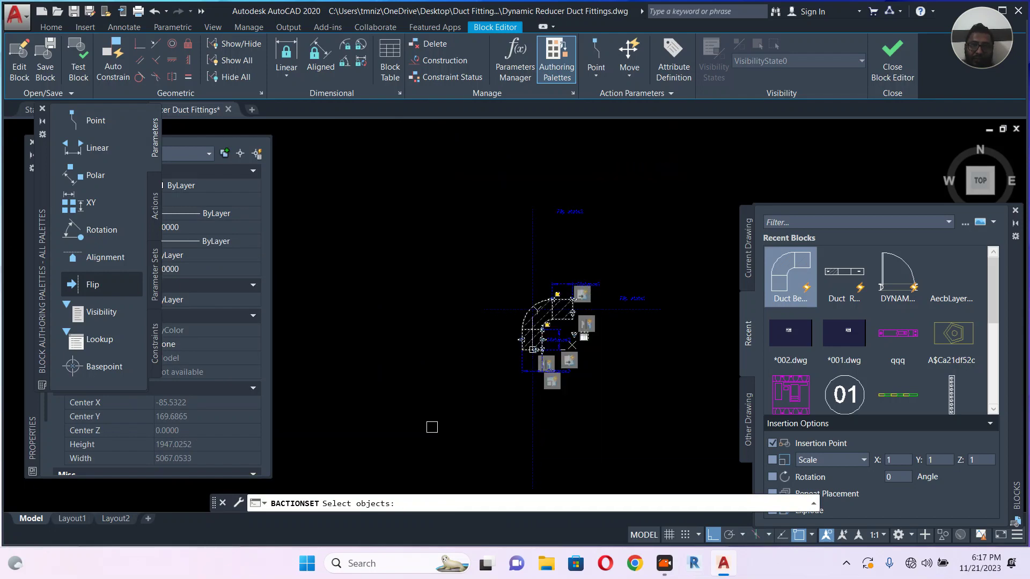
key("Return")
left_click(893, 59)
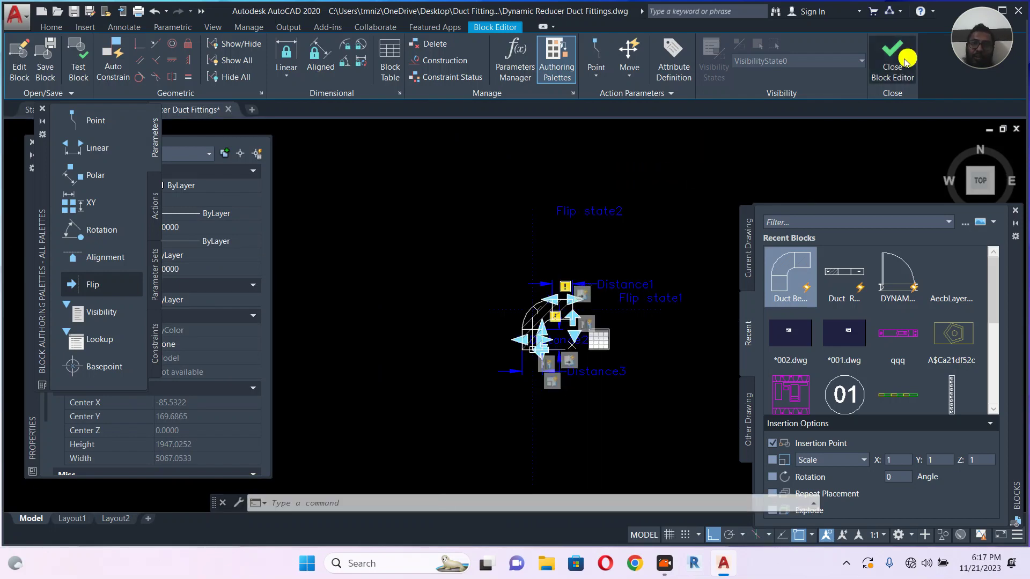
left_click(478, 263)
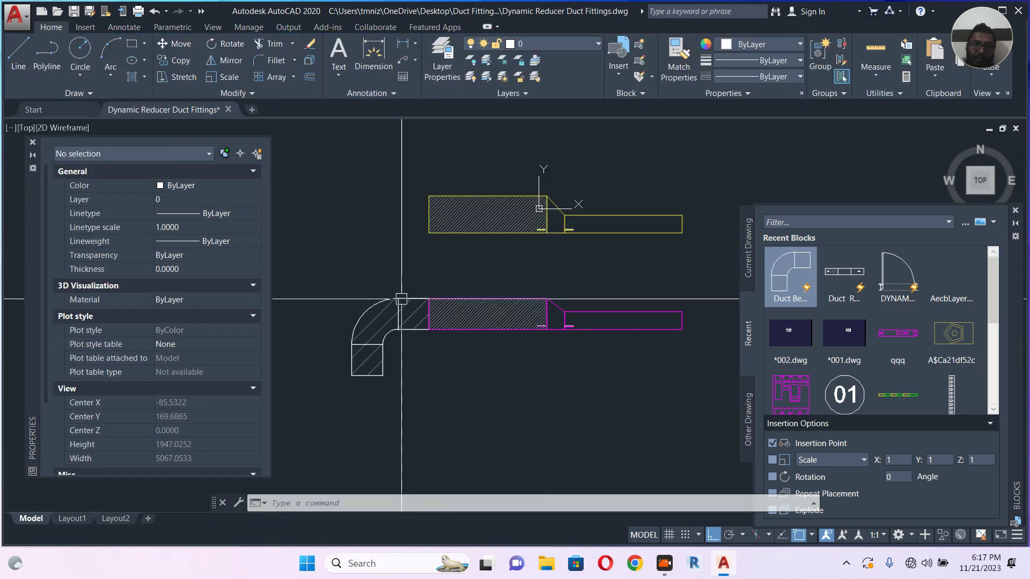
Flip the elbow vertically at the reducer joint and back, and try the sideways flip grip on its vertical leg
left_click(401, 298)
left_click(430, 314)
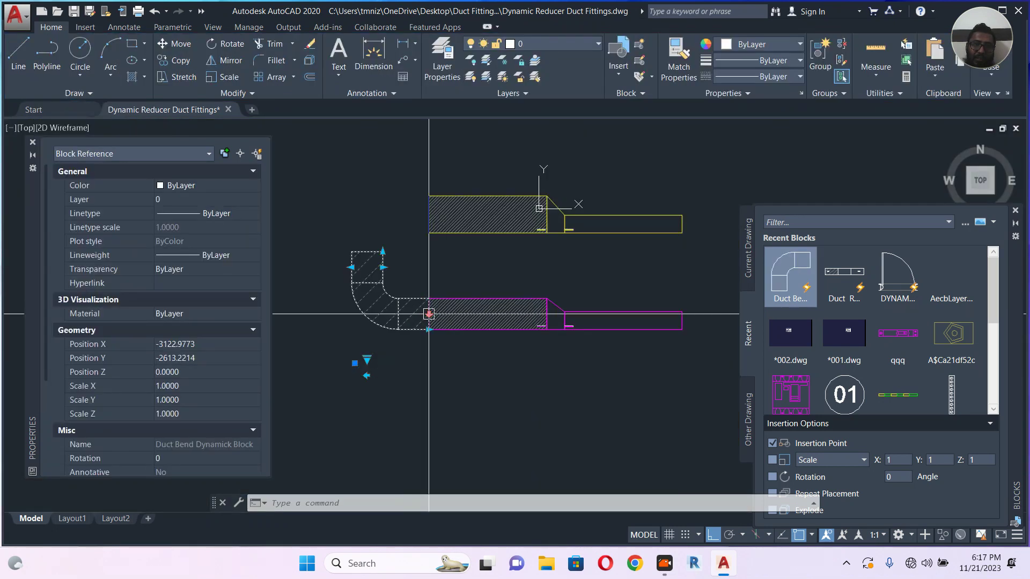
left_click(429, 313)
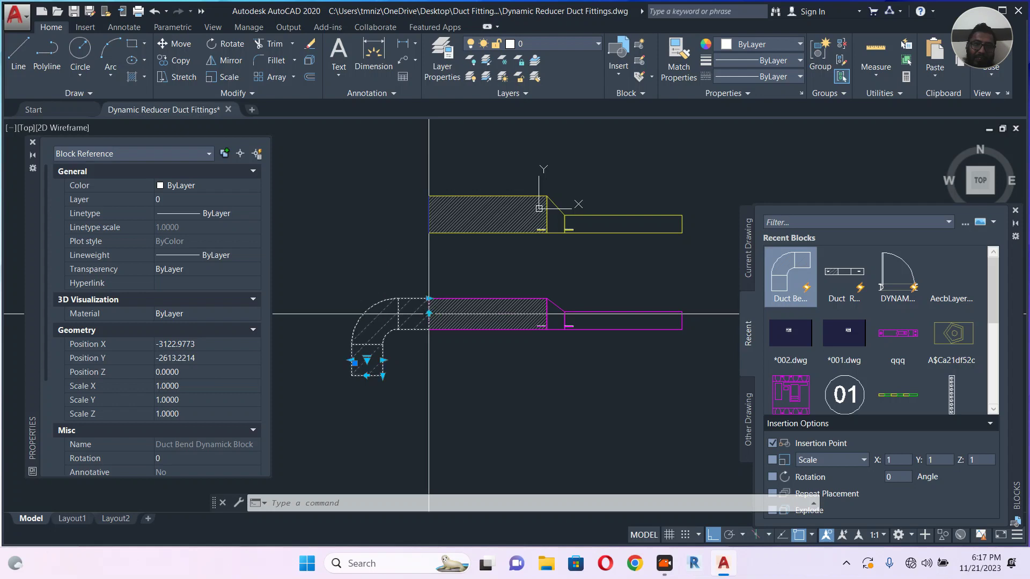
left_click(367, 376)
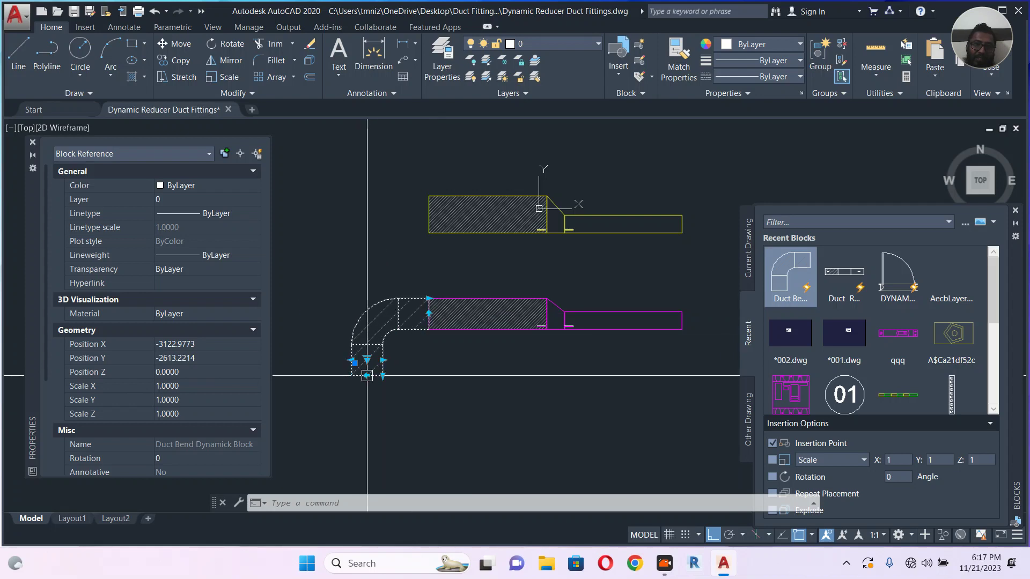
key("Escape")
Open the elbow attached to the magenta reducer in the Block Editor and delete its existing hatch
scroll(396, 319, "up", 4)
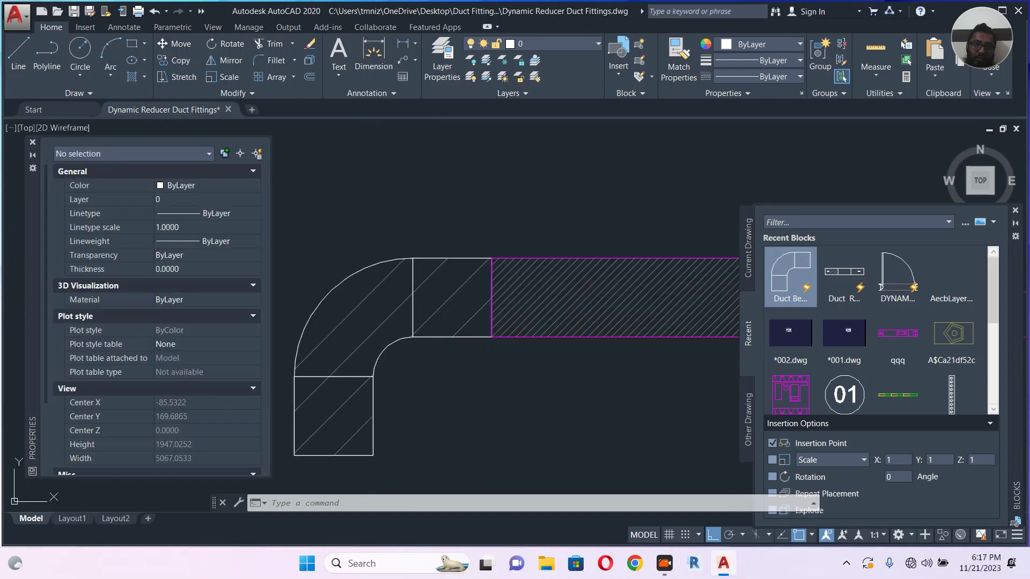
left_click(434, 287)
right_click(437, 287)
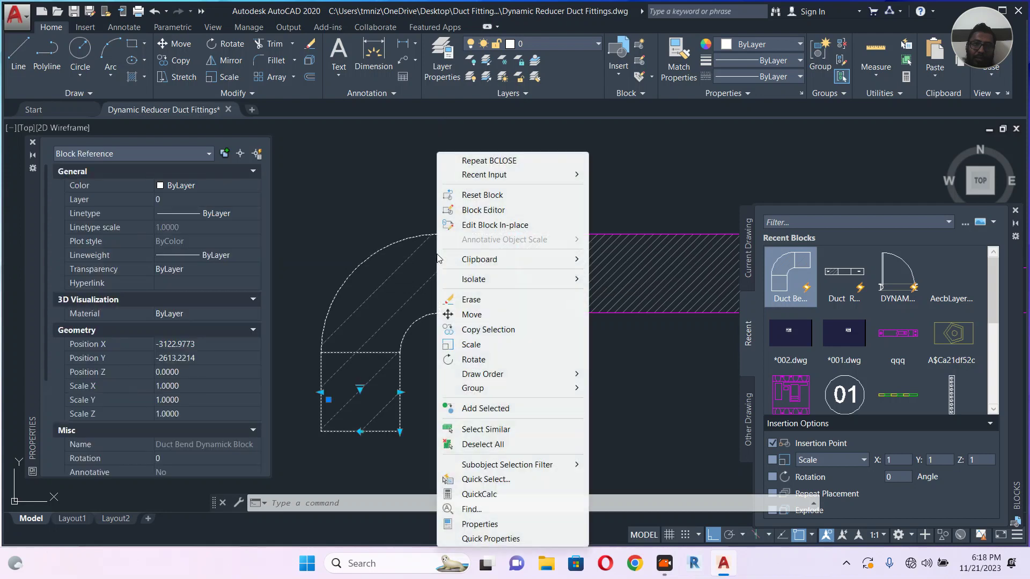
left_click(486, 211)
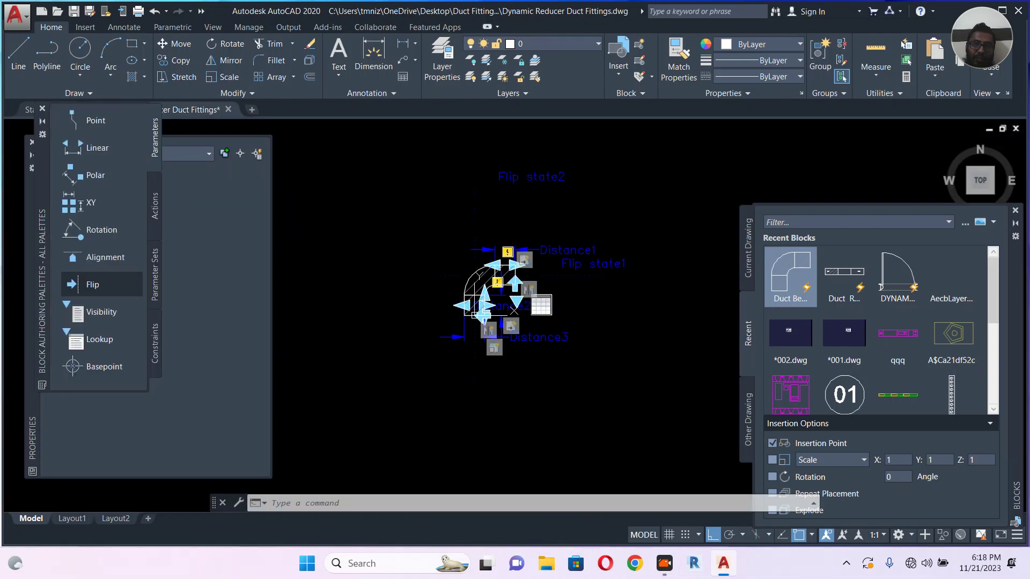
scroll(484, 252, "up", 4)
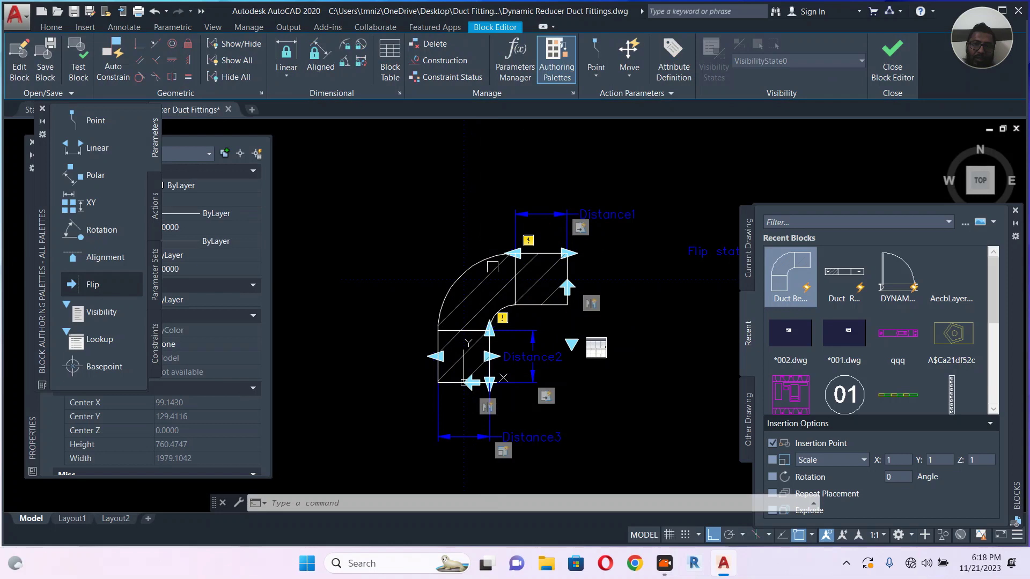
left_click(496, 263)
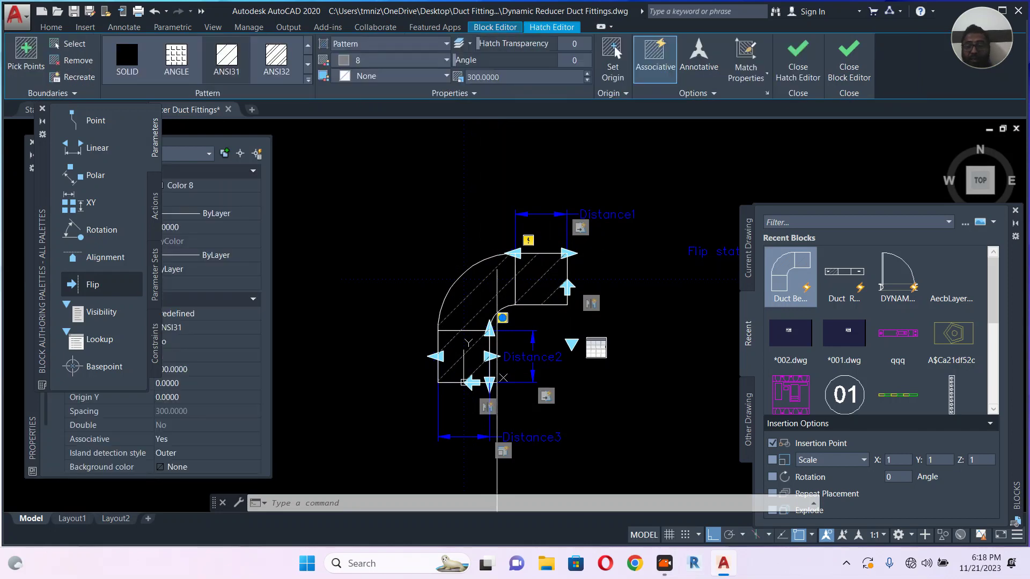
key("Delete")
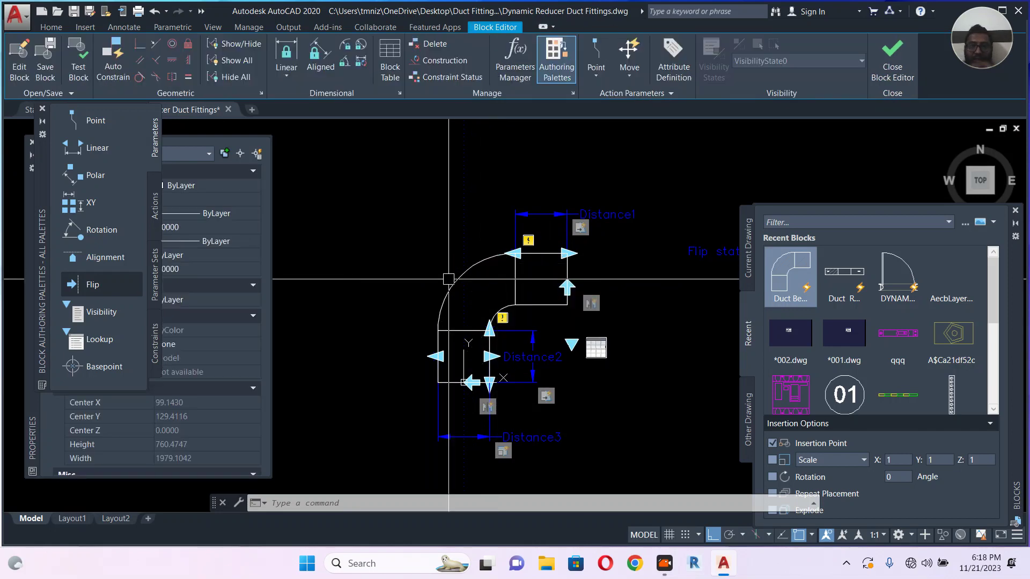
Hatch the elbow's curved bend, horizontal leg and vertical leg with the ANSI31 pattern
type("h")
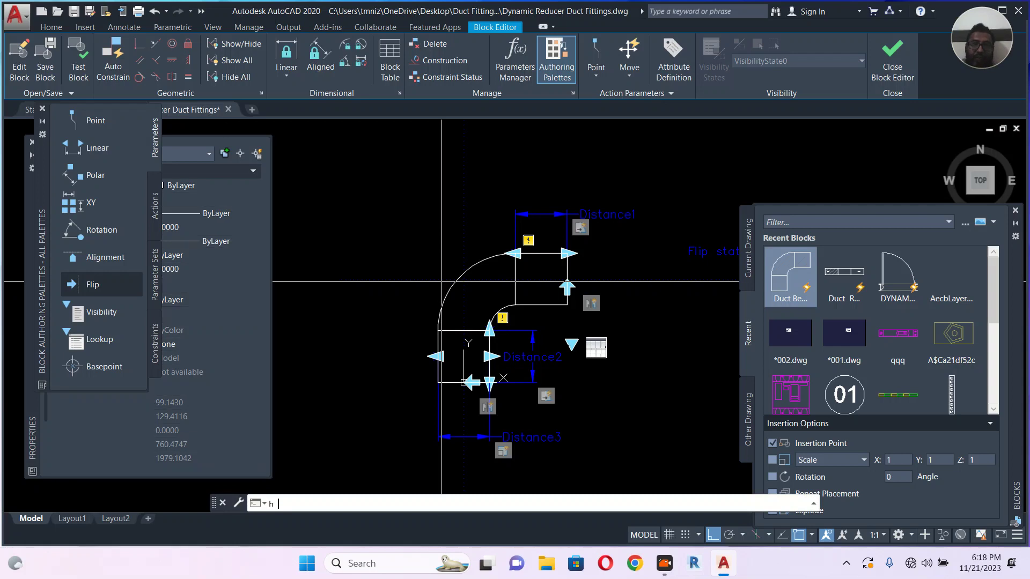
key("Return")
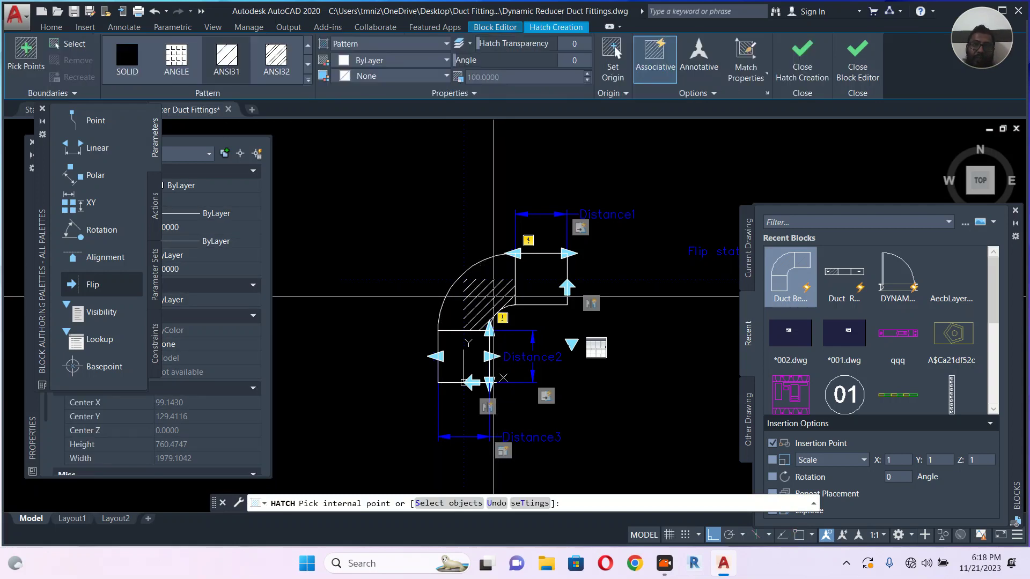
scroll(499, 294, "up", 4)
left_click(500, 291)
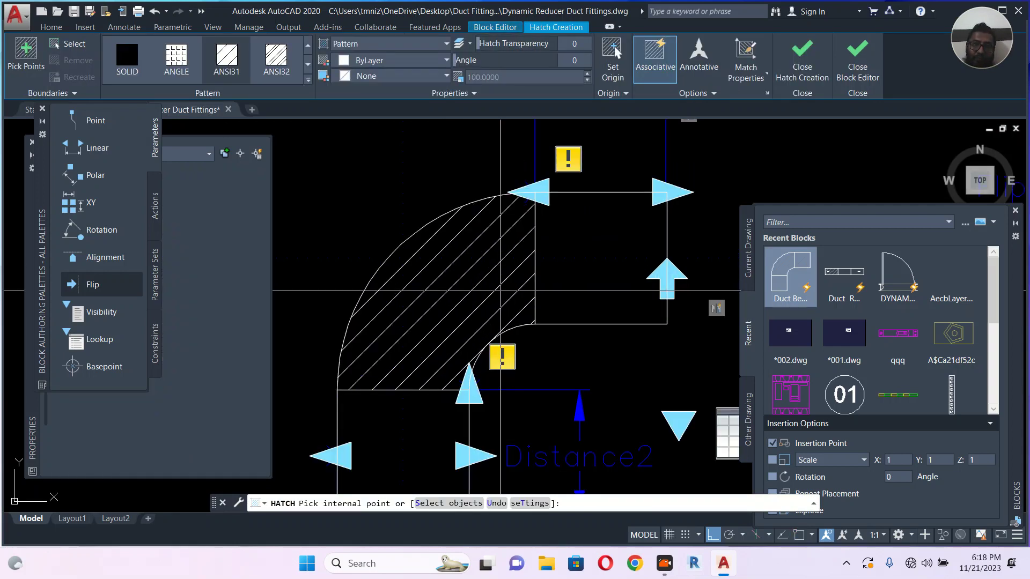
left_click(594, 235)
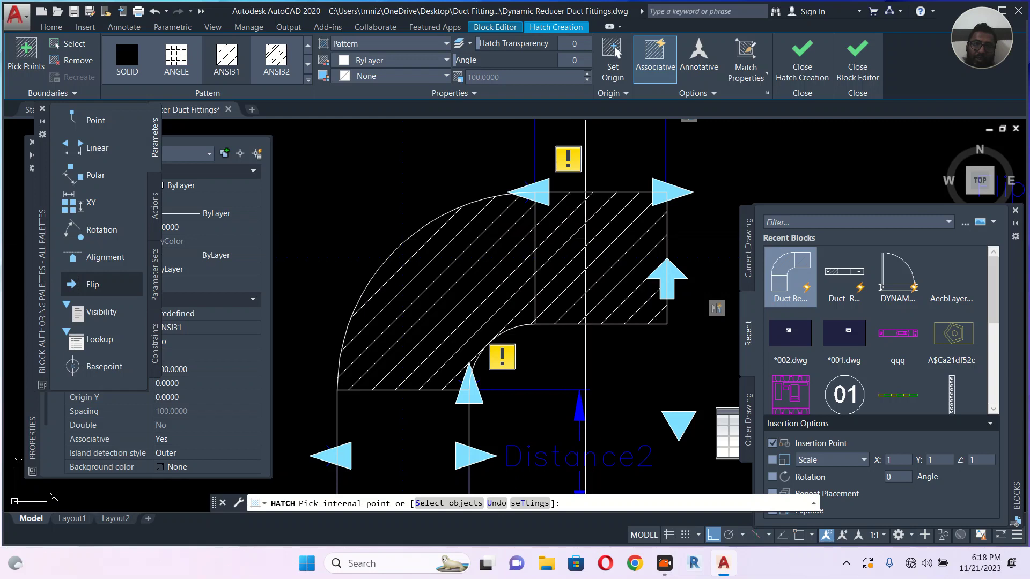
left_click(445, 421)
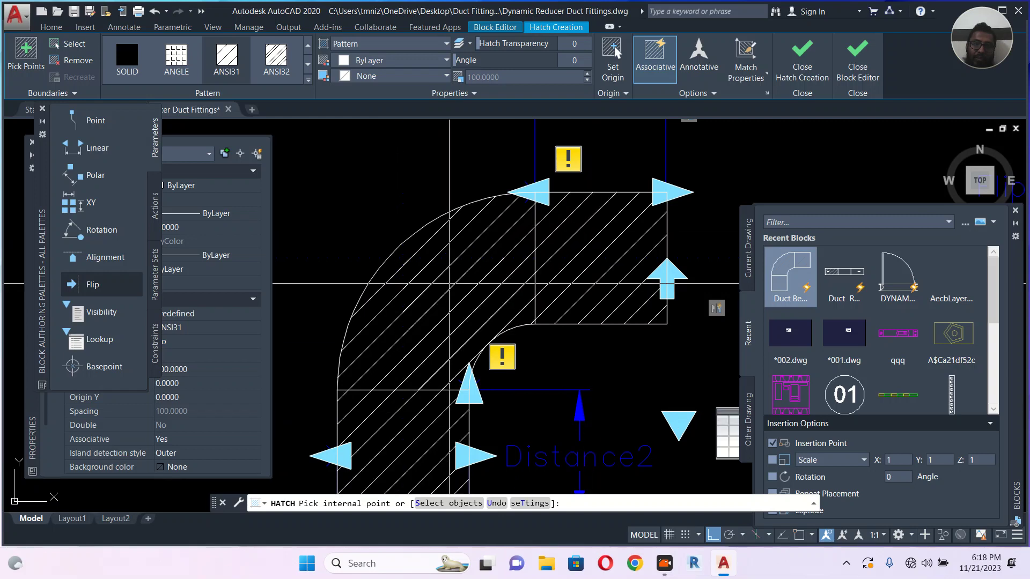
key("Return")
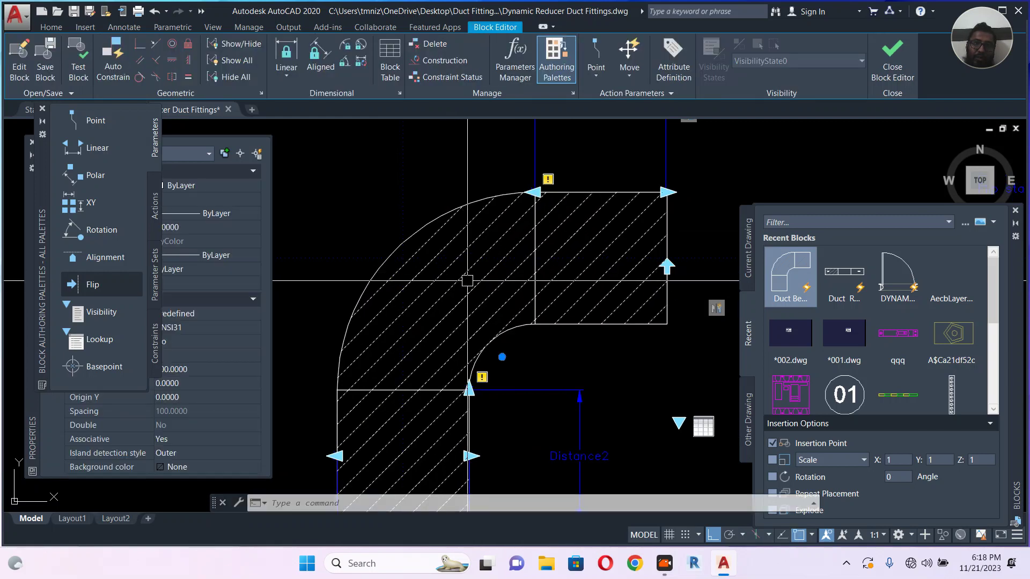
Set the new elbow hatch to color 8 and close the Block Editor, saving the changes
left_click(429, 296)
left_click(419, 63)
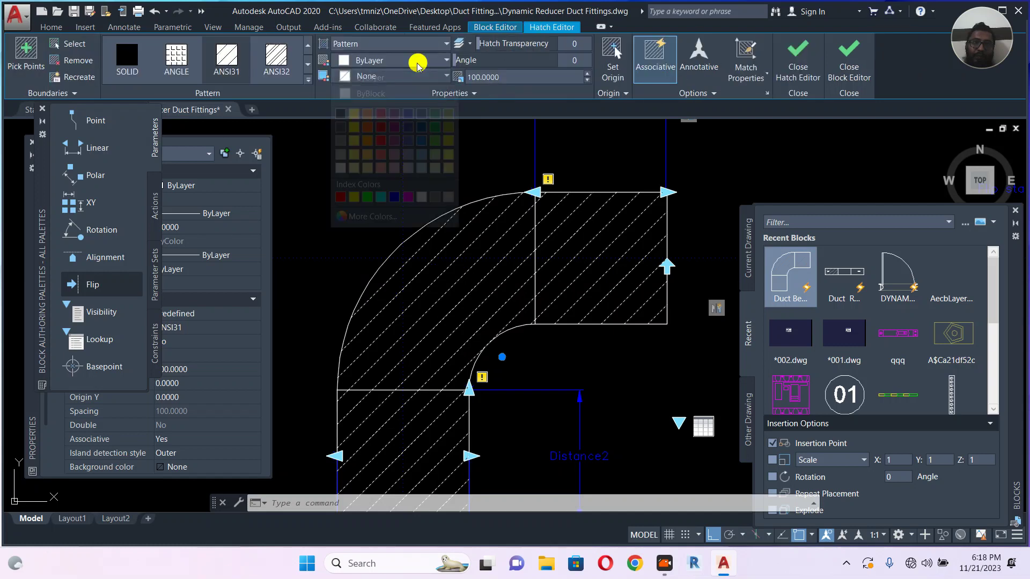
left_click(435, 198)
left_click(848, 58)
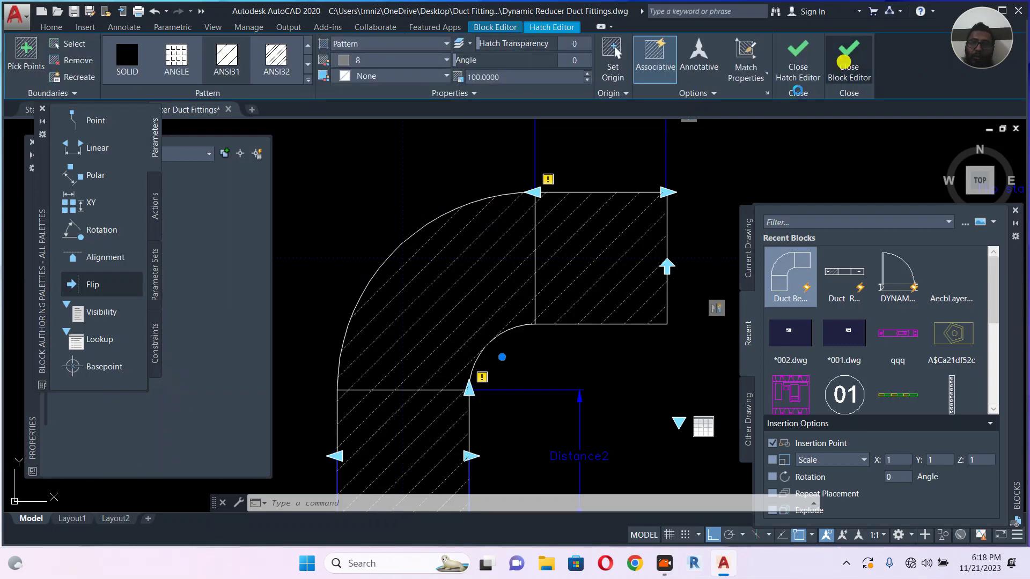
left_click(511, 265)
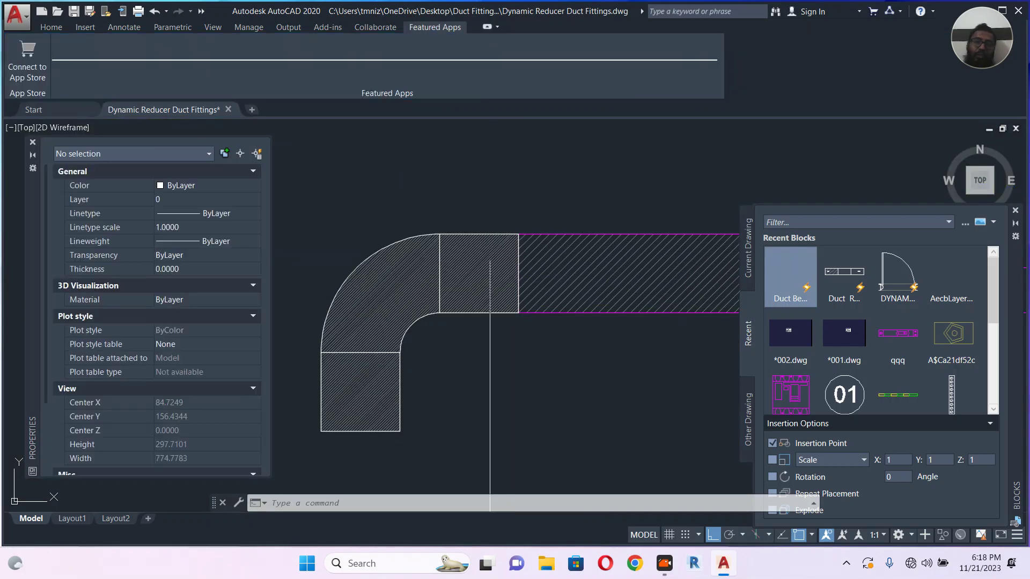
Reopen the elbow in the Block Editor, set its hatch scale to 300, and close the editor, saving the changes
left_click(488, 261)
right_click(491, 153)
left_click(533, 210)
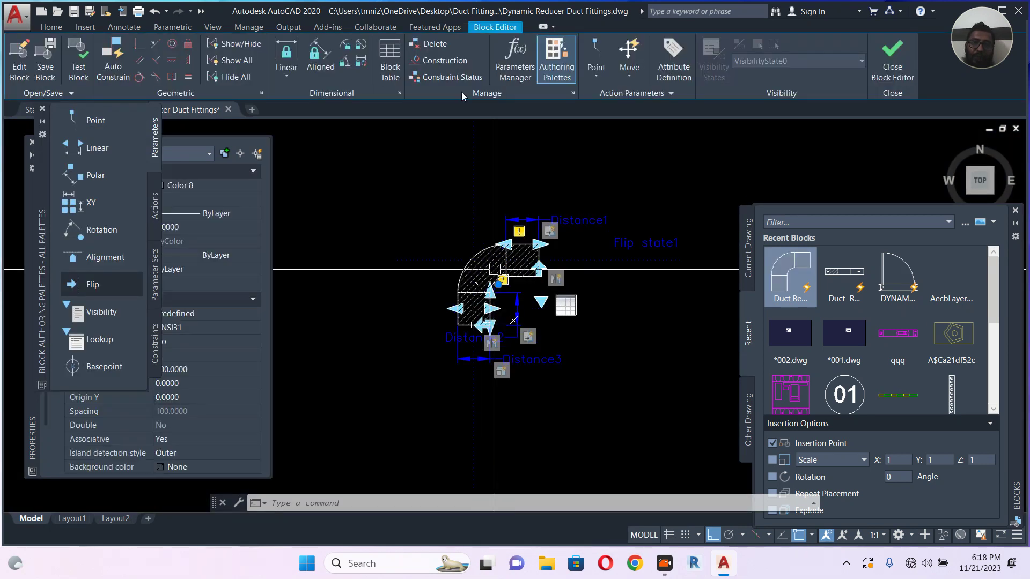
left_click(515, 78)
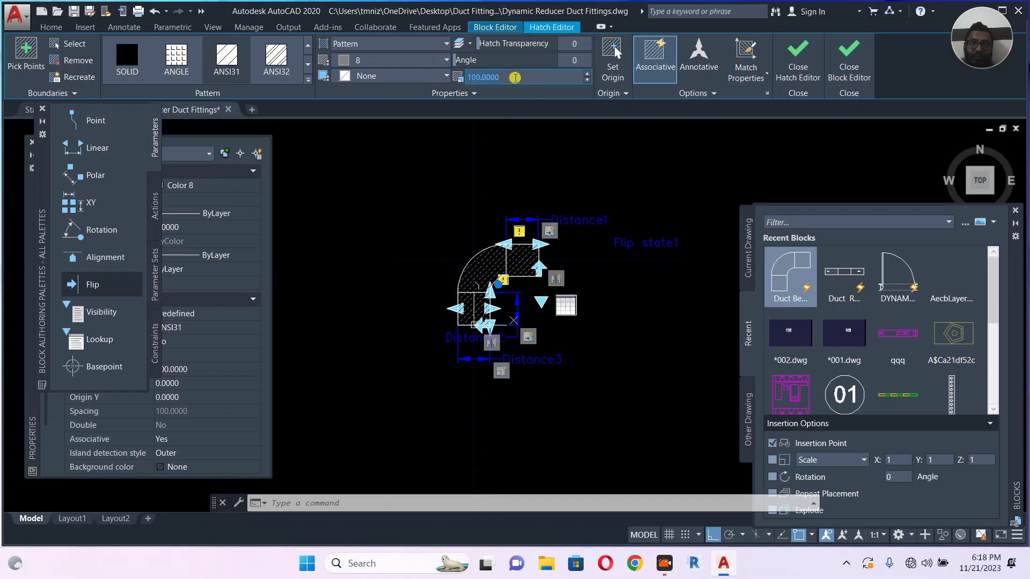
type("300")
key("Return")
left_click(854, 69)
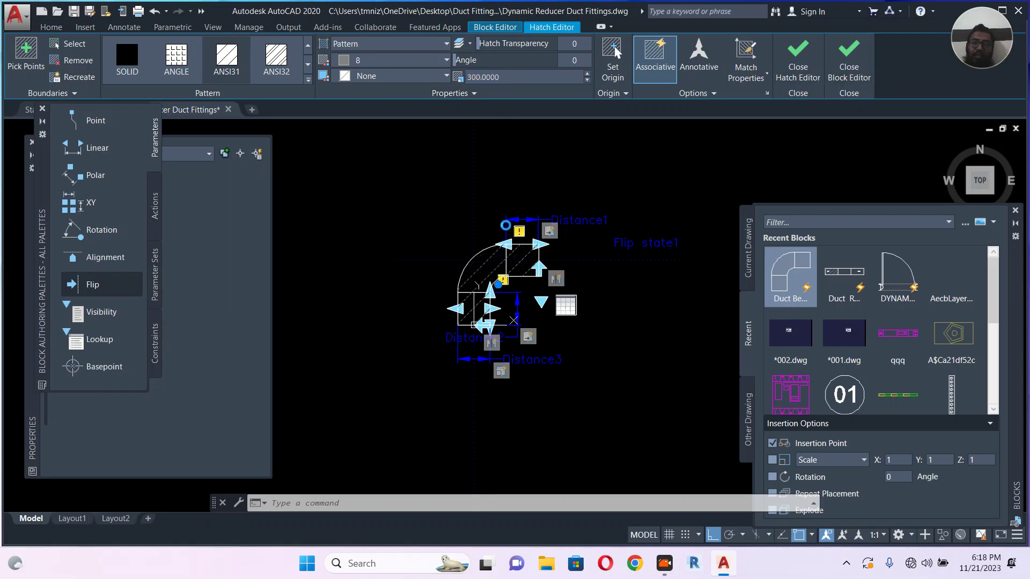
left_click(479, 267)
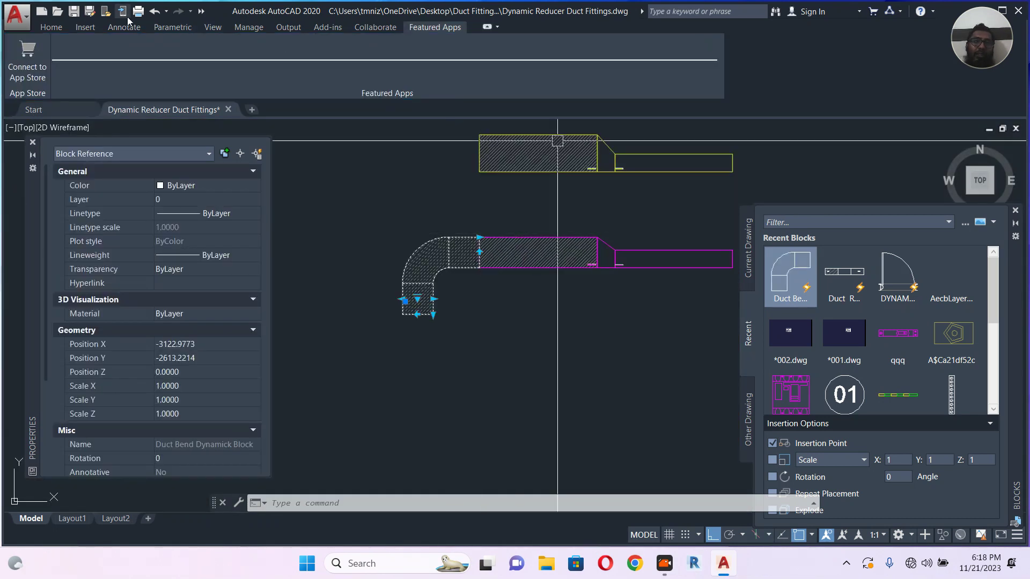
Change the attached elbow block's color to Magenta and deselect it
left_click(59, 28)
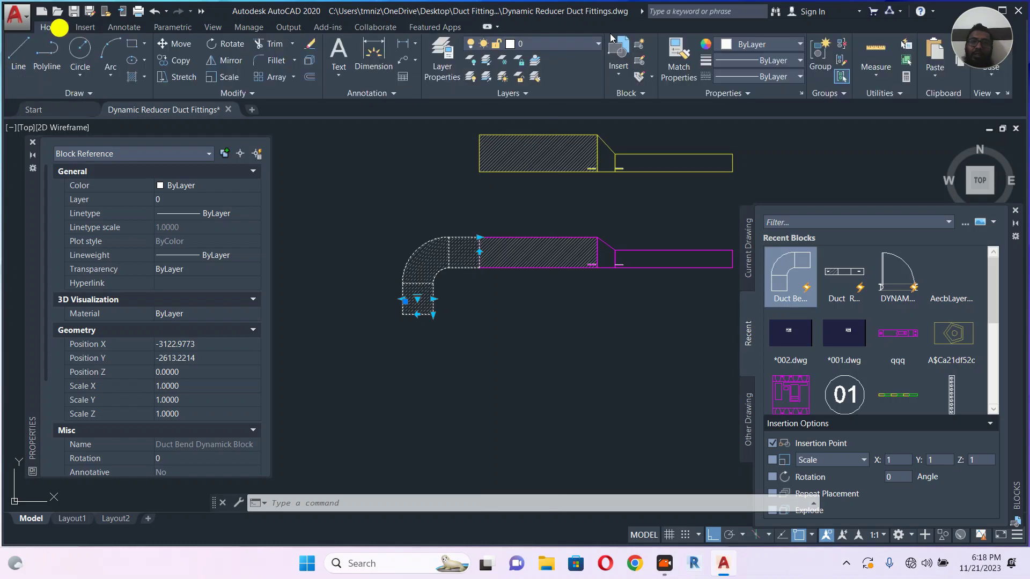
left_click(781, 44)
left_click(790, 181)
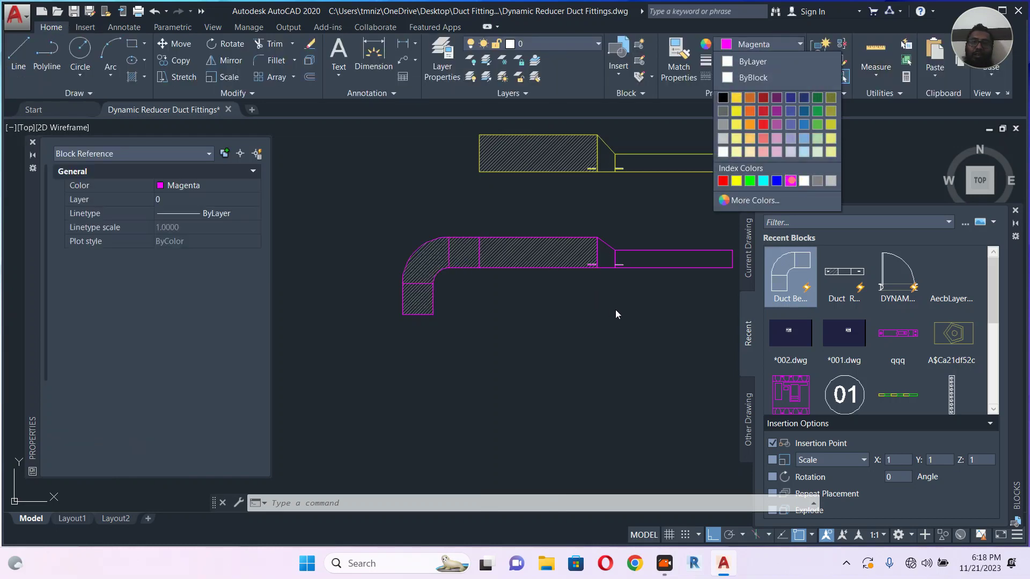
key("Escape")
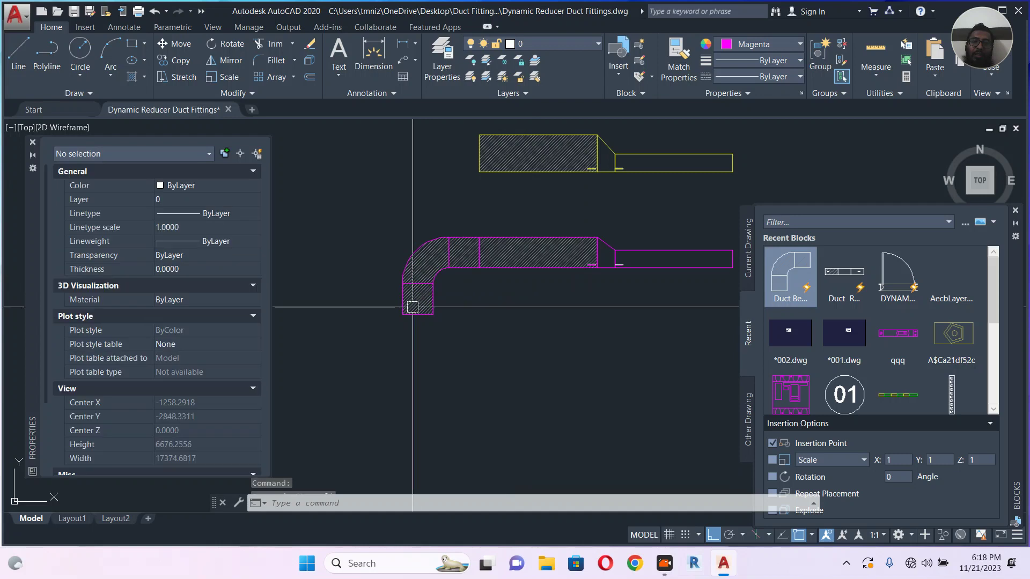
Stretch the attached elbow's vertical leg downward to several times its length
left_click(409, 306)
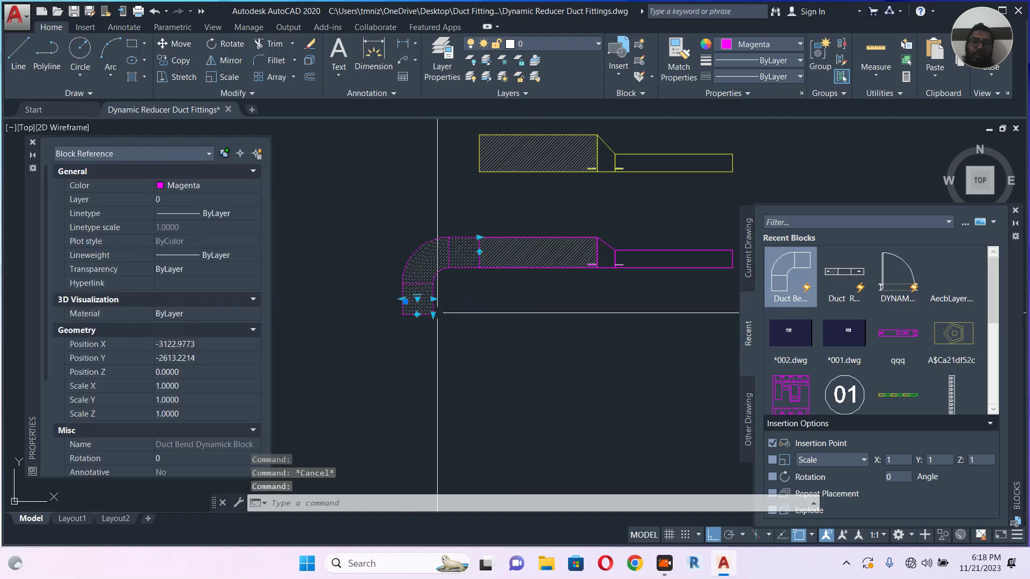
left_click(433, 315)
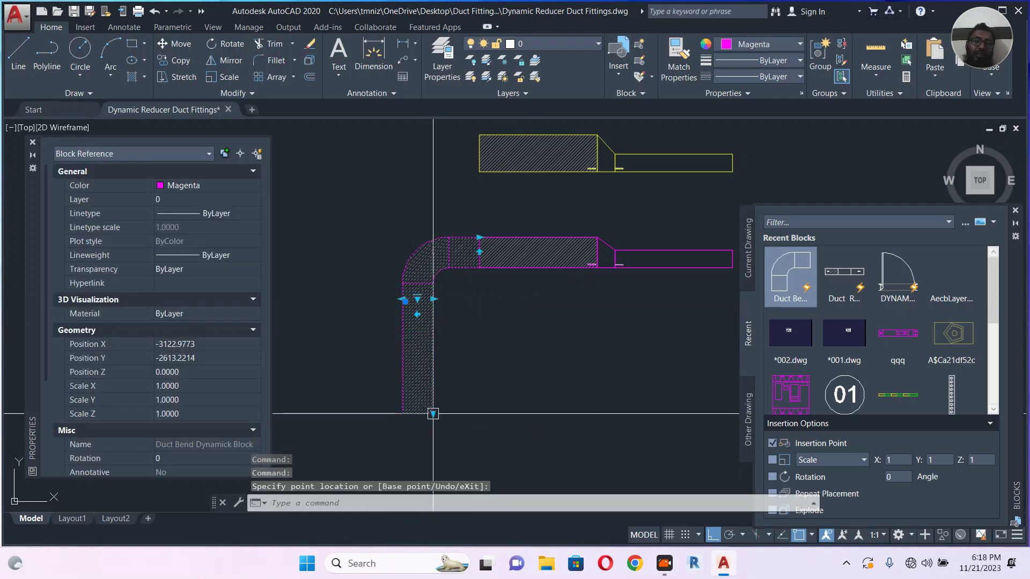
key("Escape")
scroll(495, 260, "down", 3)
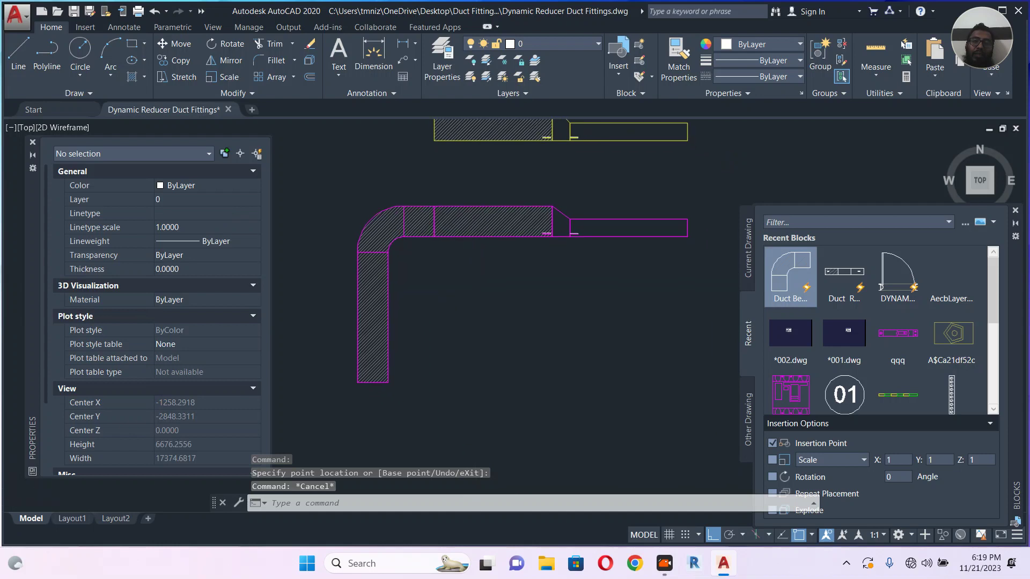
key("Escape")
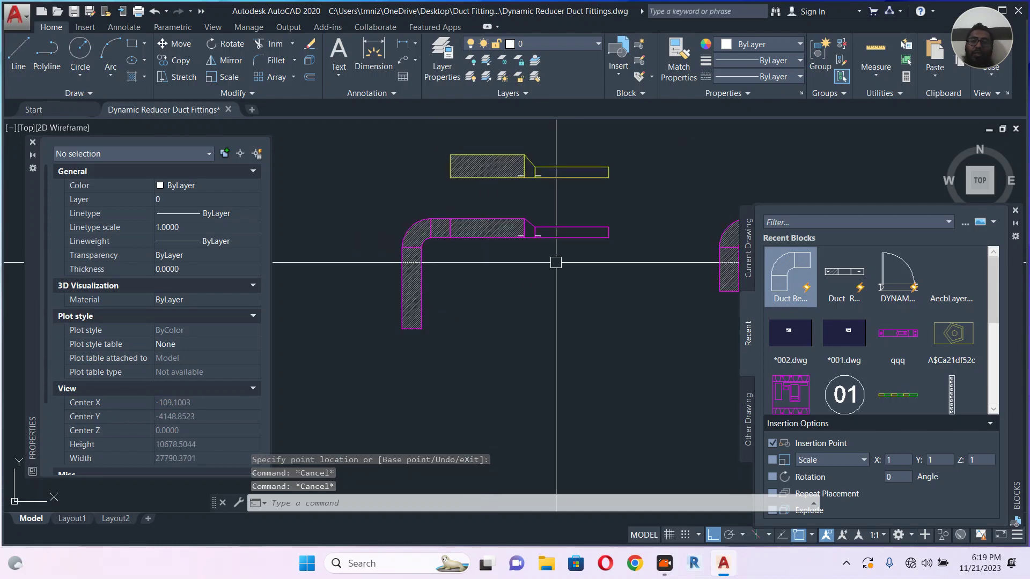
Delete the spare magenta elbow standing apart to the right of the reducers
middle_click_drag(556, 262, 493, 275)
left_click(666, 284)
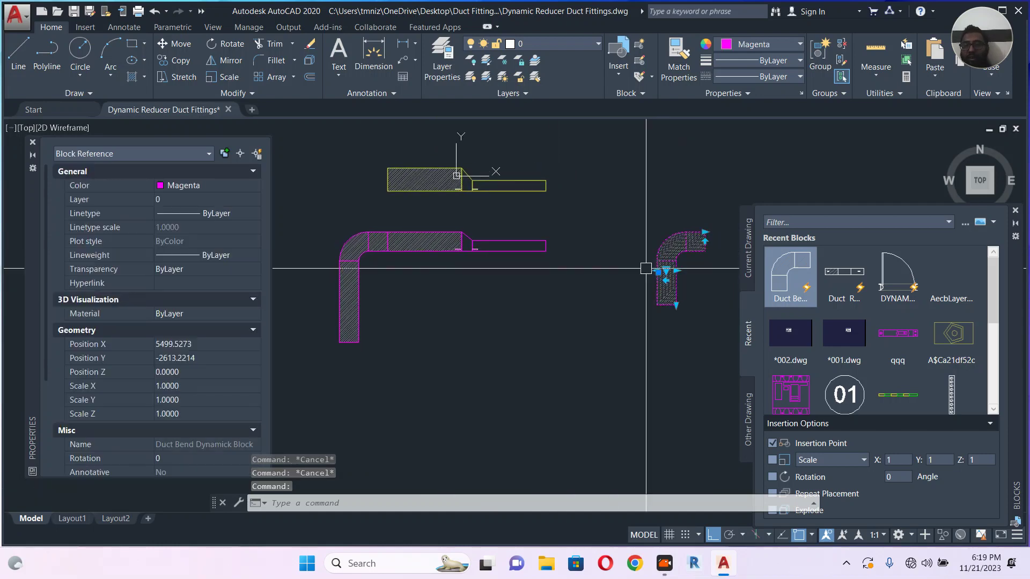
key("Delete")
Examine the elbow's bend, hatching and stretched leg, and its joint with the magenta reducer
scroll(482, 252, "up", 4)
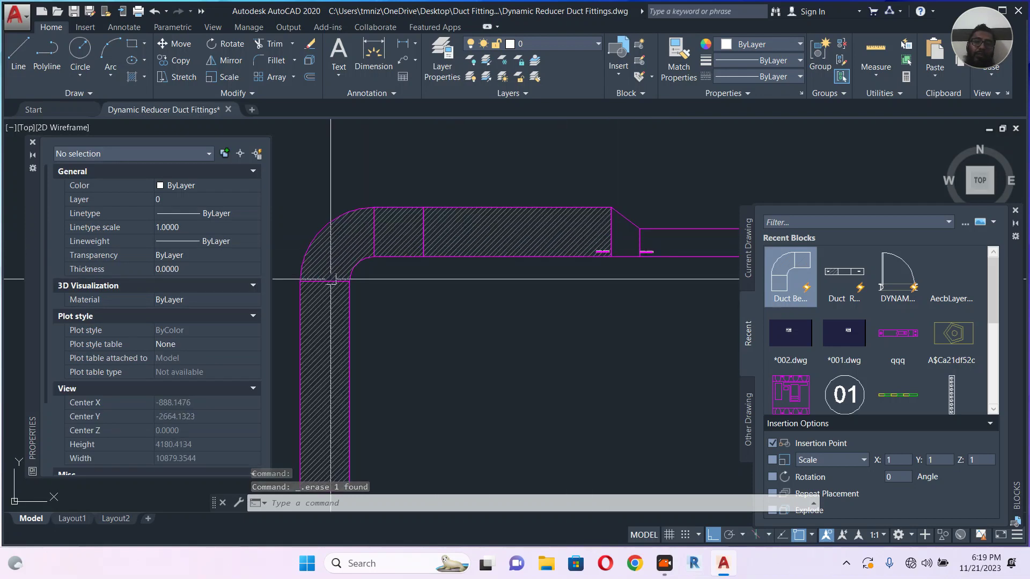
scroll(630, 256, "up", 4)
scroll(533, 235, "up", 3)
scroll(545, 232, "down", 7)
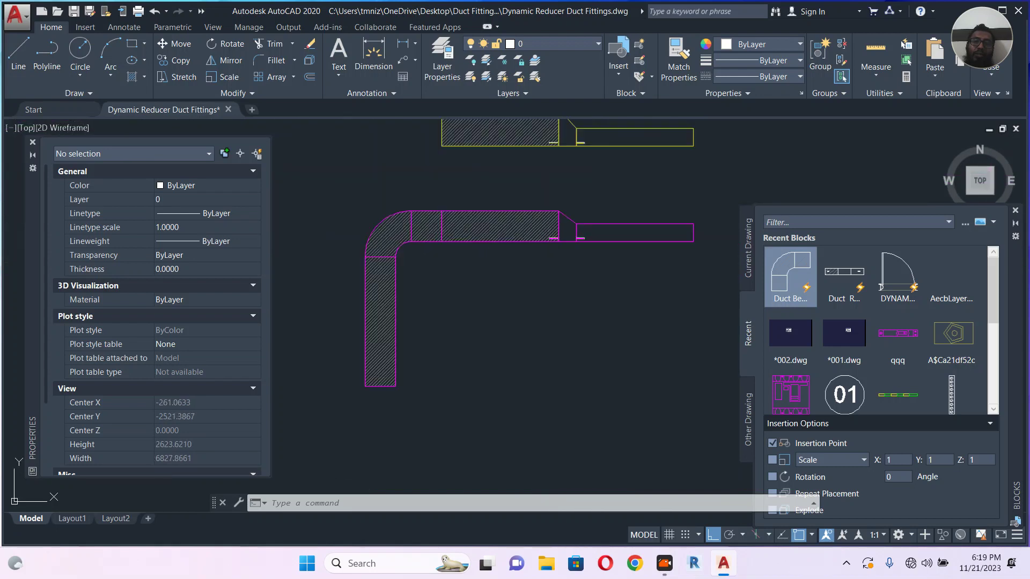
scroll(555, 241, "down", 2)
scroll(475, 271, "up", 2)
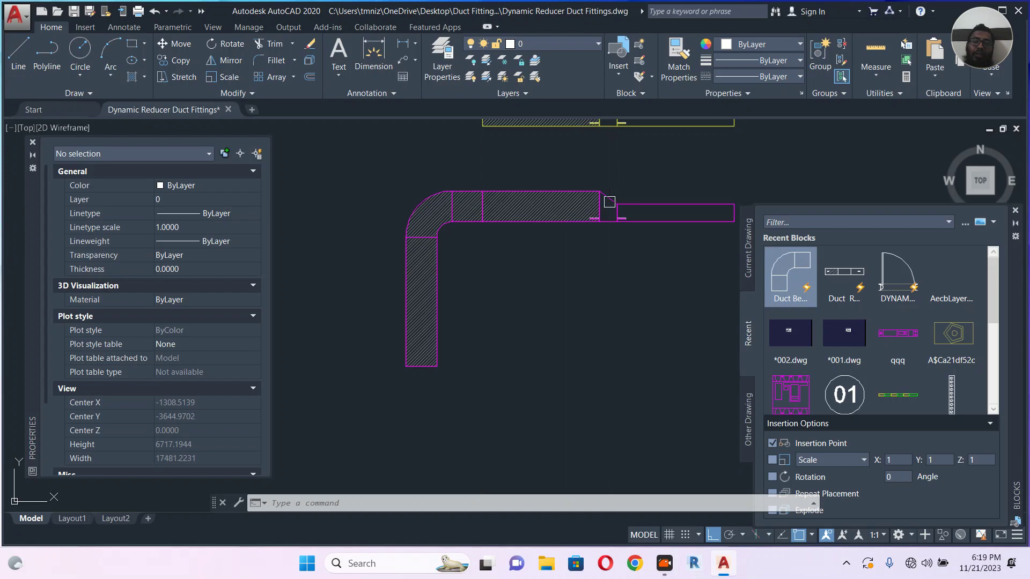
mouse_move(547, 299)
middle_mouse_down()
mouse_move(534, 265)
mouse_move(539, 277)
middle_mouse_up()
scroll(547, 232, "down", 3)
scroll(486, 305, "up", 2)
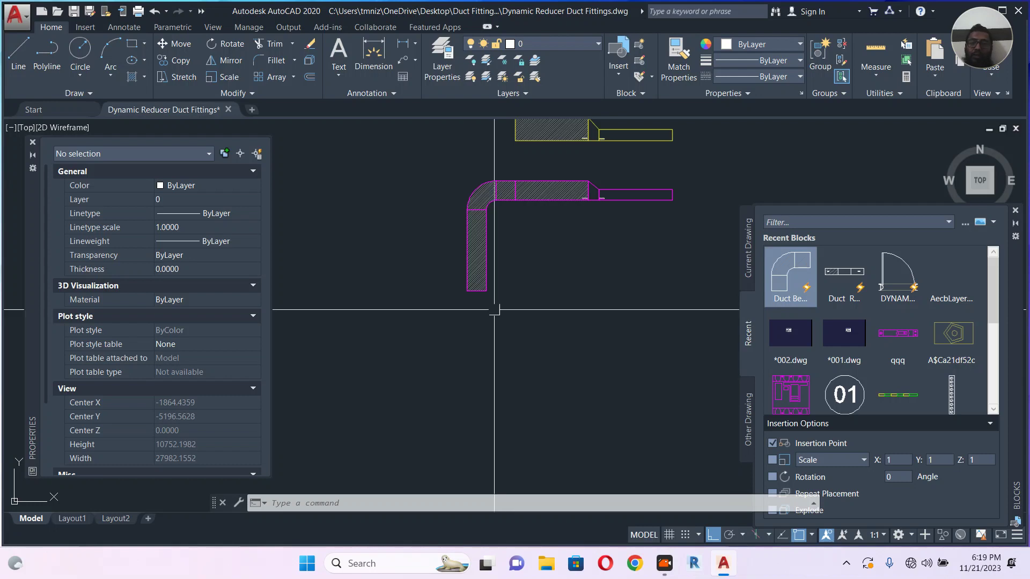
scroll(480, 302, "up", 2)
middle_click_drag(573, 226, 514, 260)
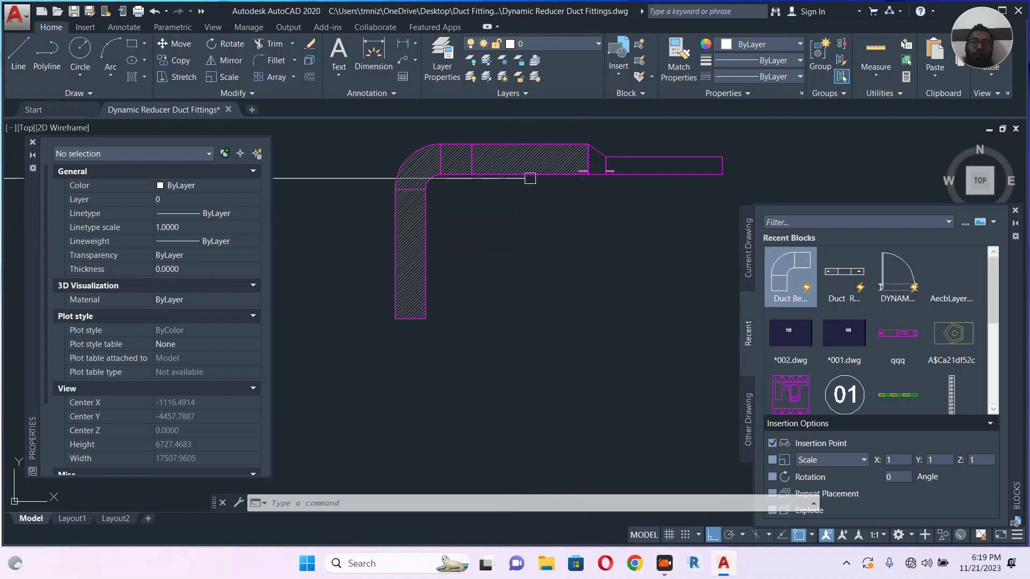
scroll(534, 204, "up", 2)
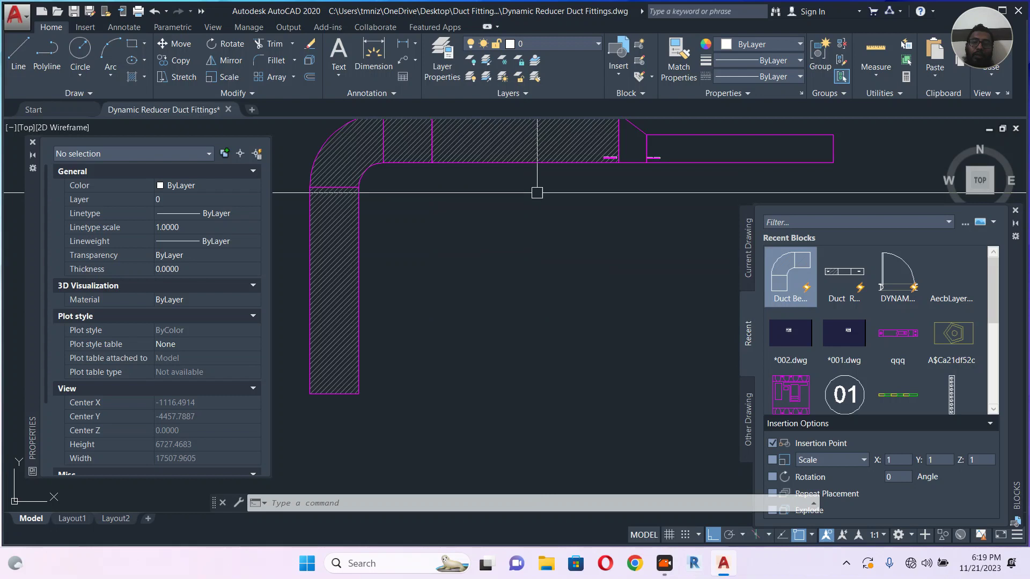
scroll(534, 236, "down", 4)
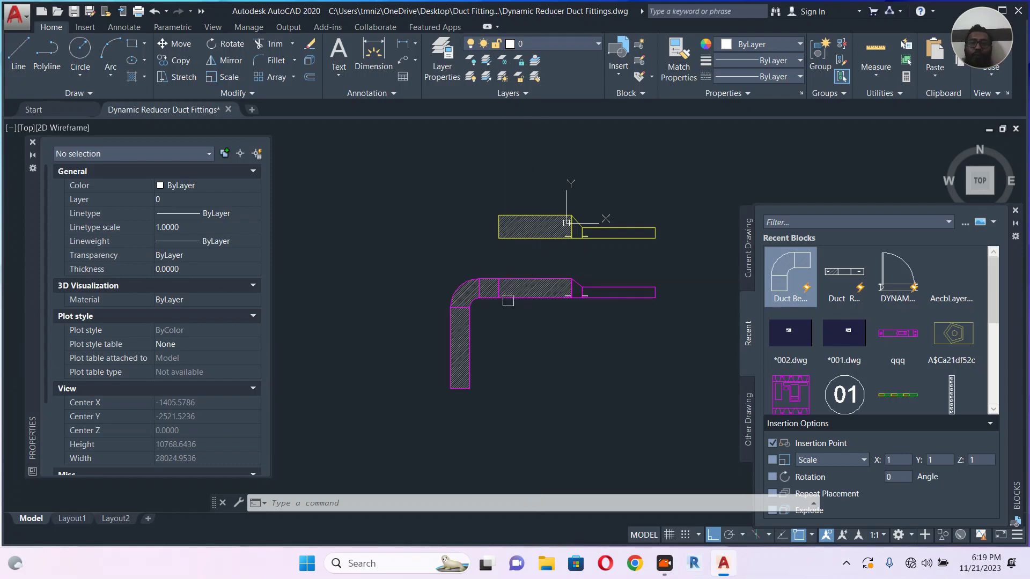
Delete both duct reducers, the yellow one and the magenta one attached to the elbow
left_click(652, 189)
left_click(561, 288)
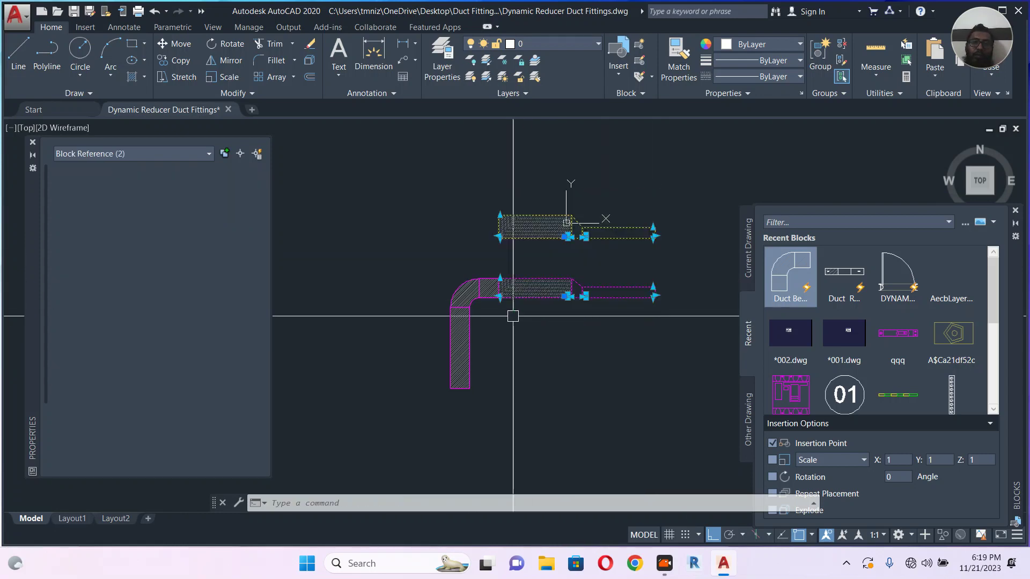
type("e")
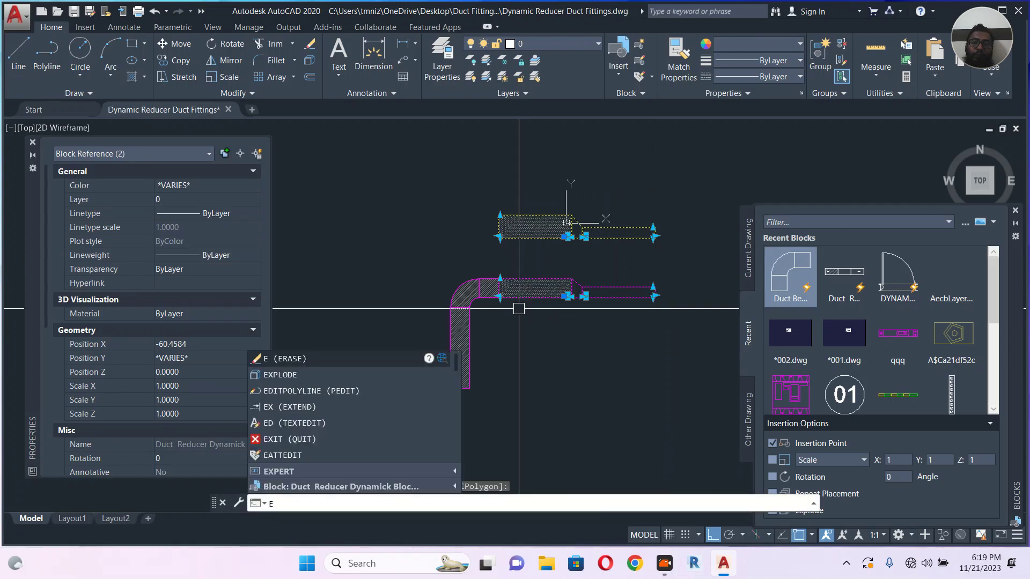
key("Return")
Shorten the magenta elbow's vertical leg to about half its length with its stretch grip and deselect the block
left_click(485, 288)
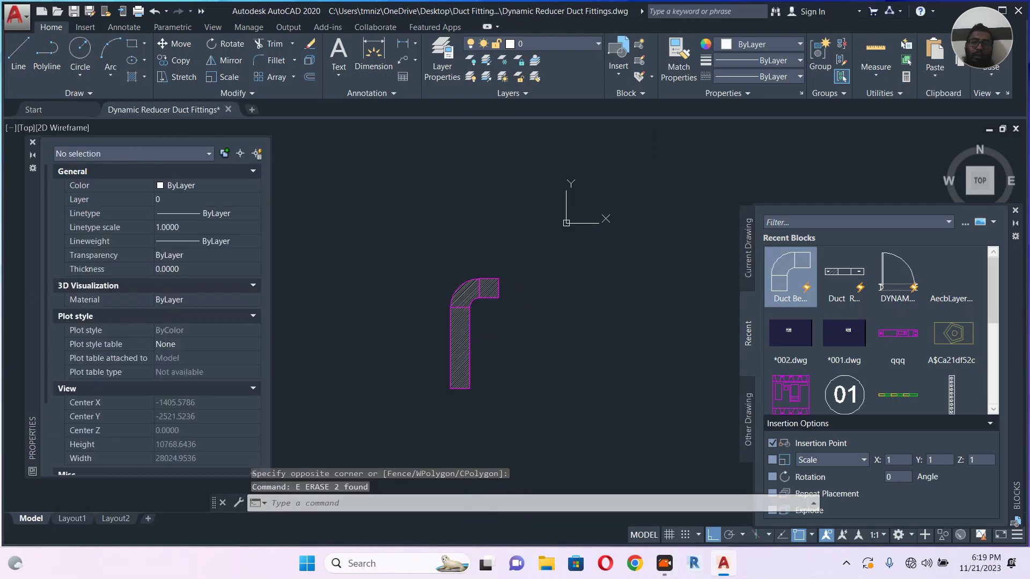
left_click(469, 388)
key("Escape")
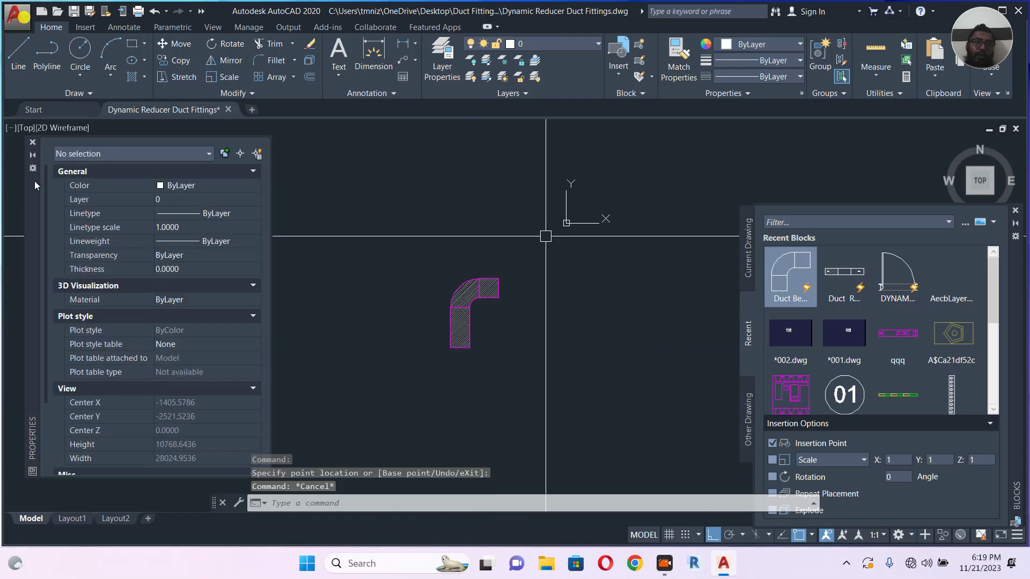
Save a copy of the drawing as "Dynamic Bend Duct Fittings.dwg" in the Duct Fittings Dynamick Block folder
left_click(18, 16)
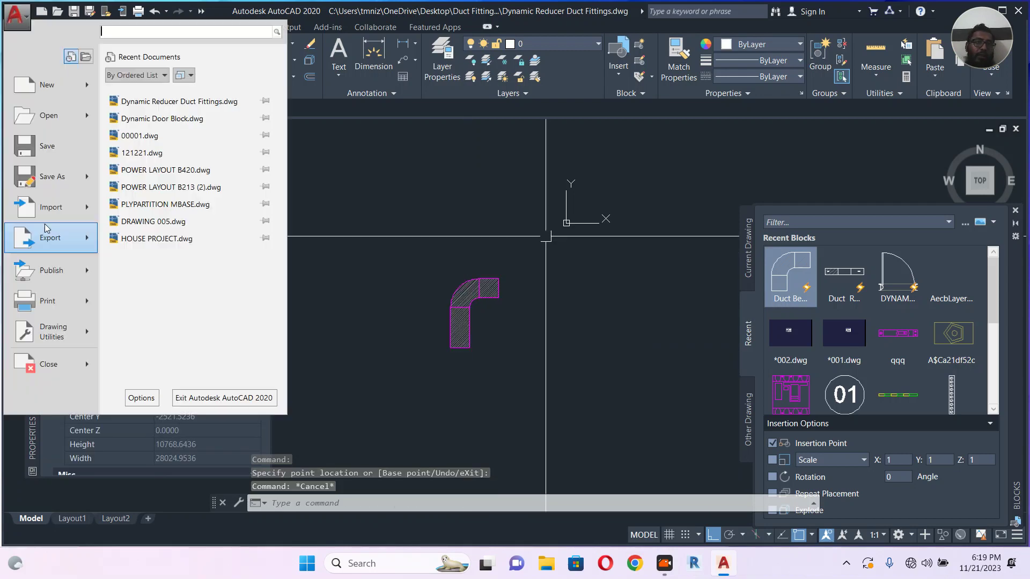
left_click(69, 183)
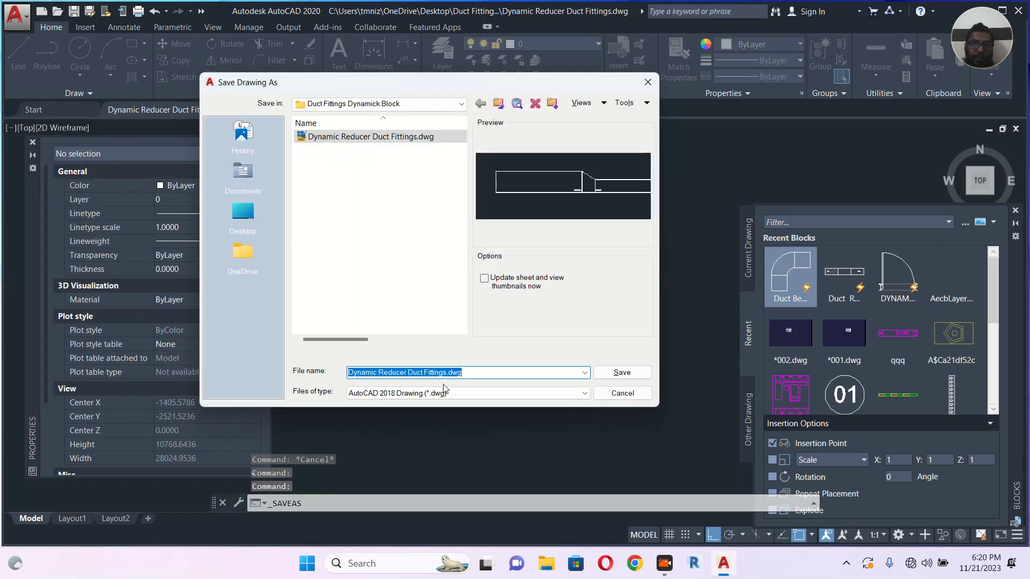
left_click(381, 371)
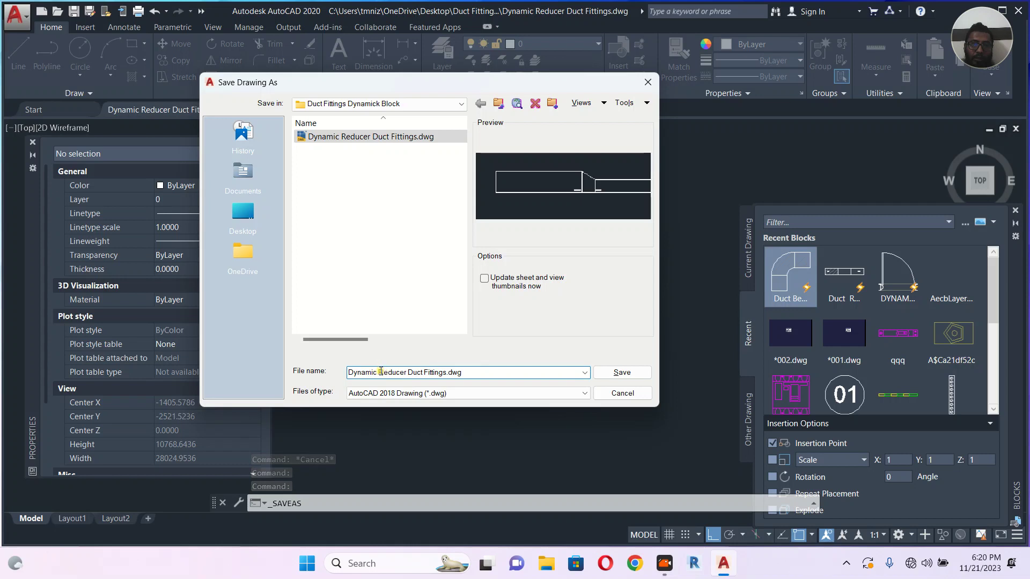
left_click_drag(401, 373, 404, 373)
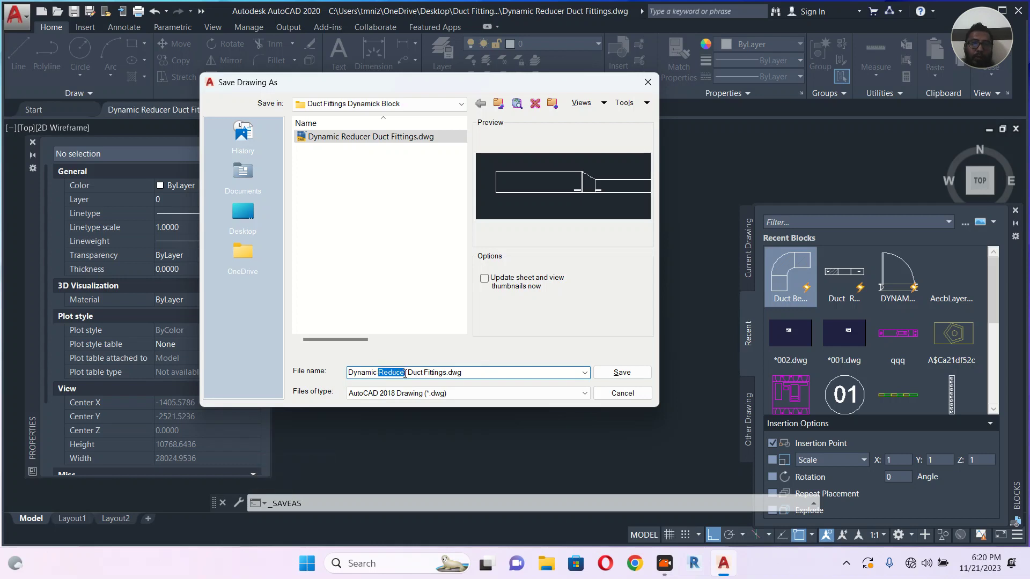
key("BackSpace")
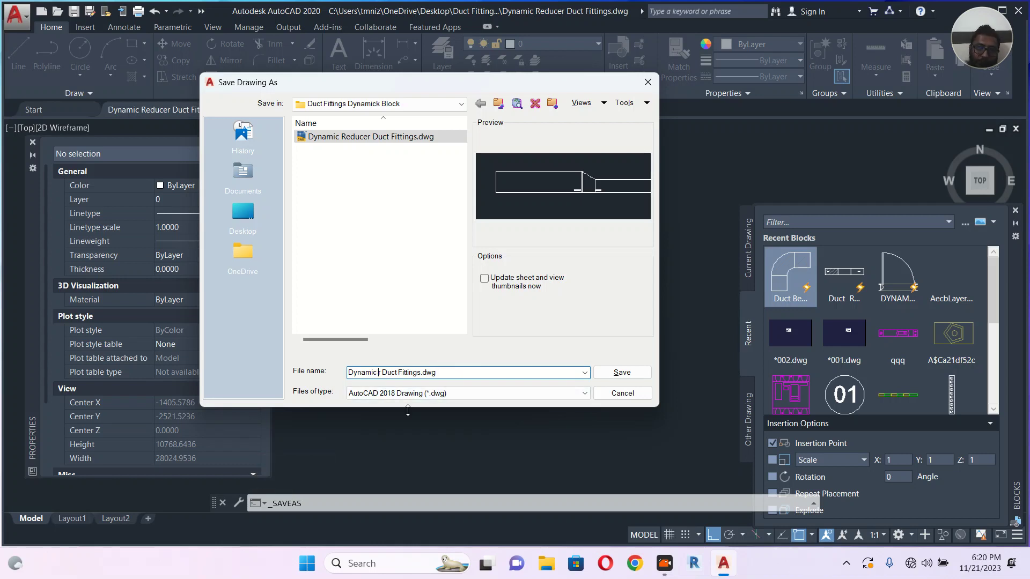
type("Bend")
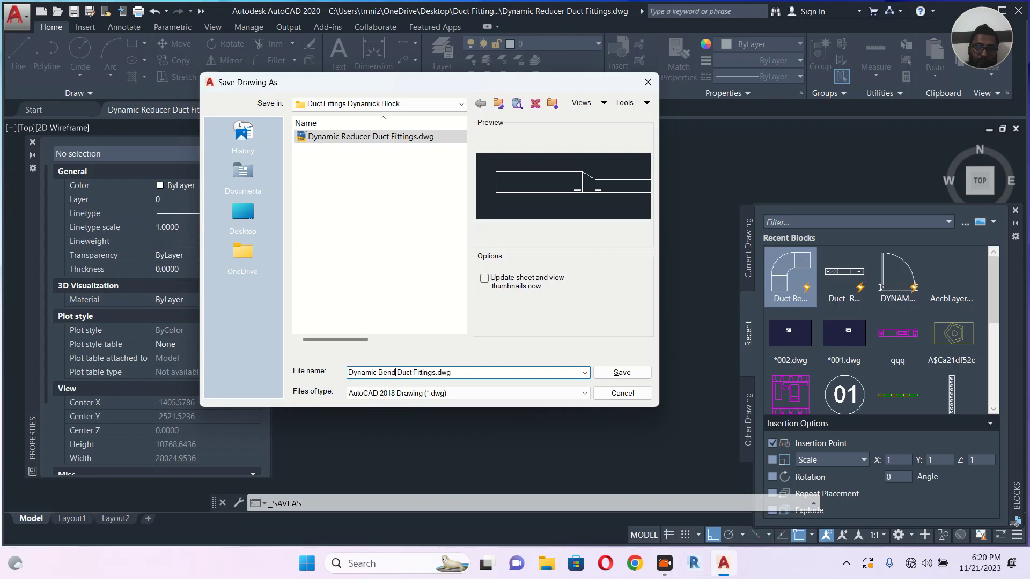
left_click(622, 372)
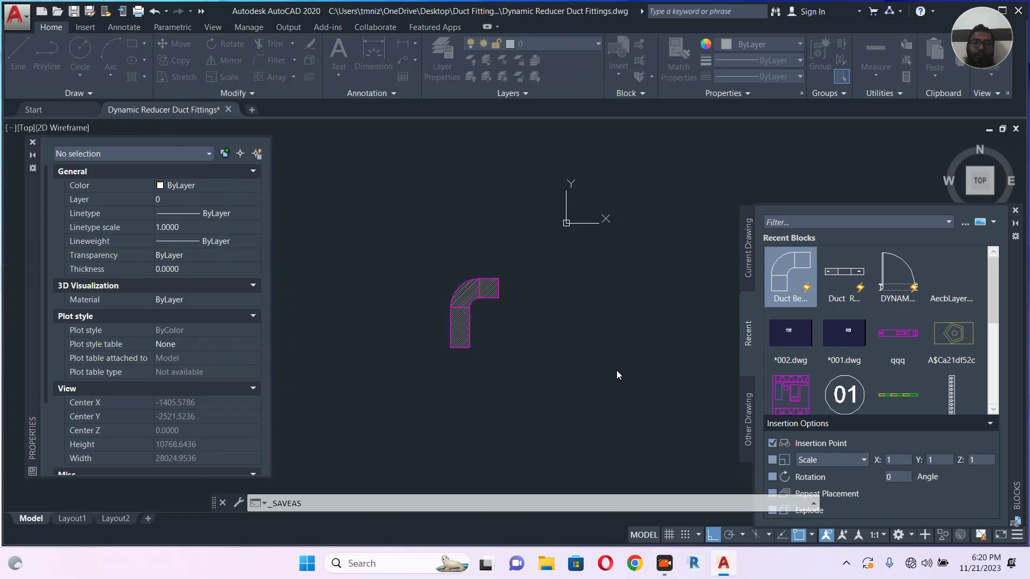
key("Escape")
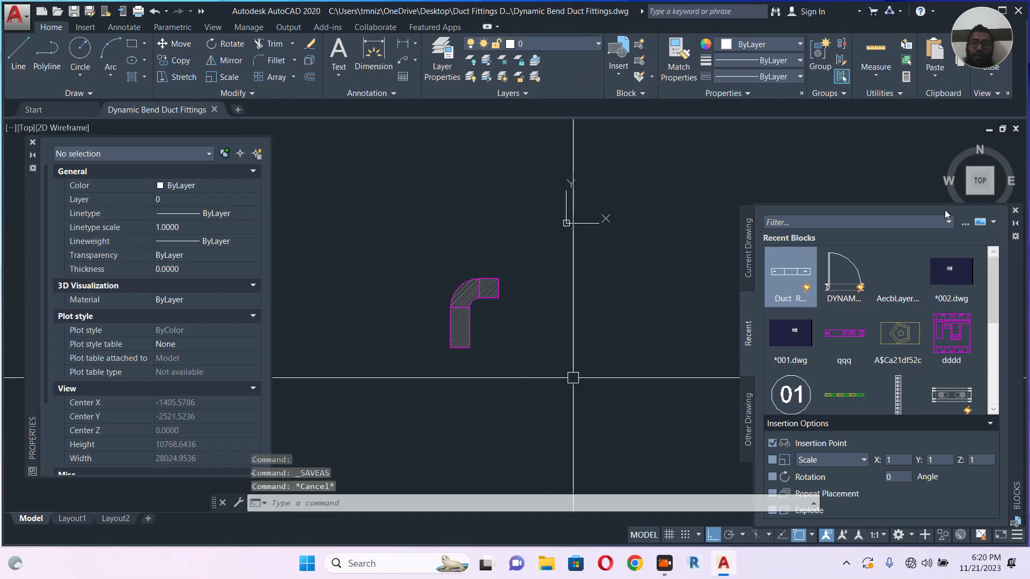
Close the Blocks palette and examine the magenta elbow with its hatched bend and legs up close
left_click(1015, 211)
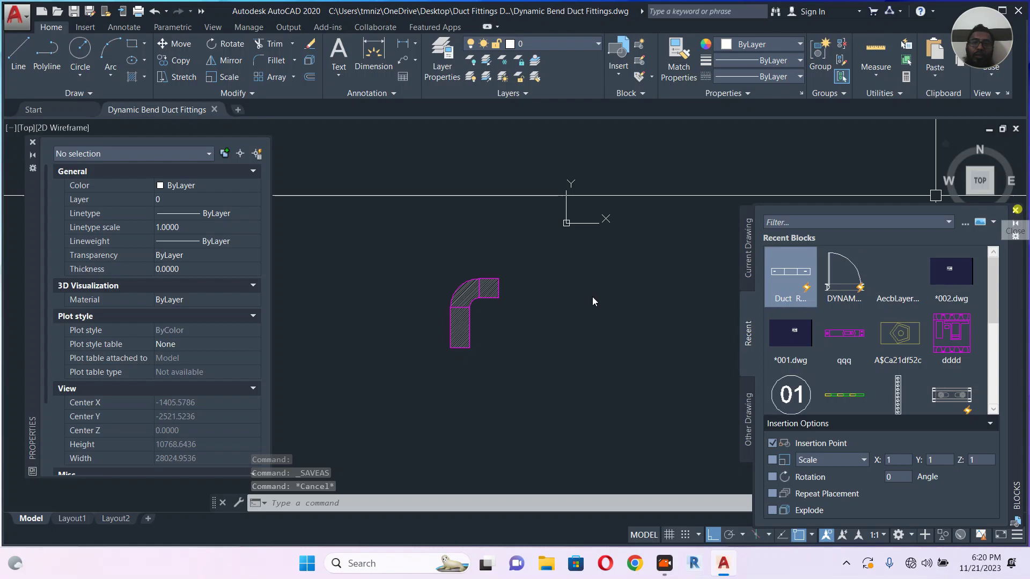
scroll(482, 327, "up", 6)
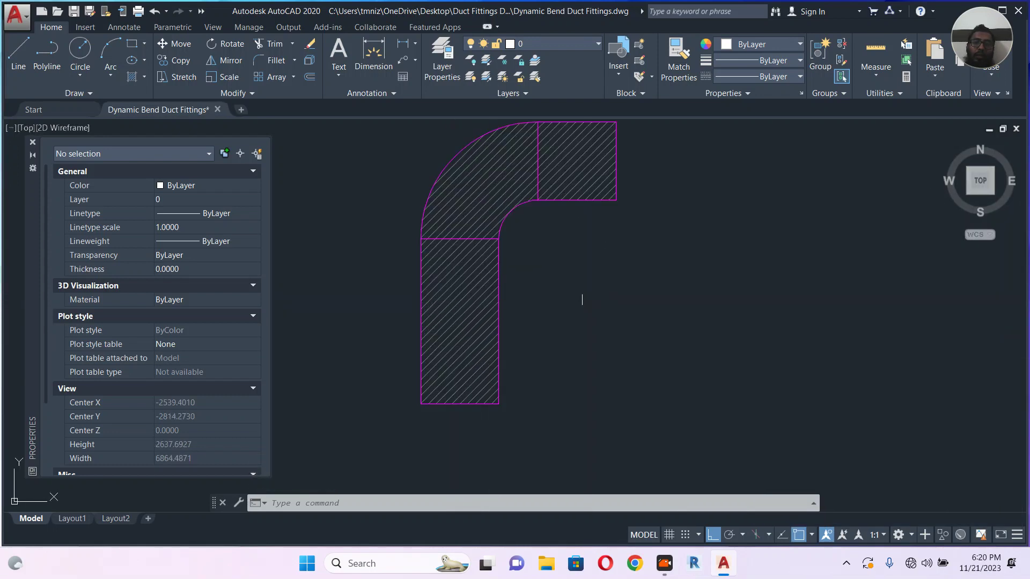
middle_click_drag(594, 290, 597, 307)
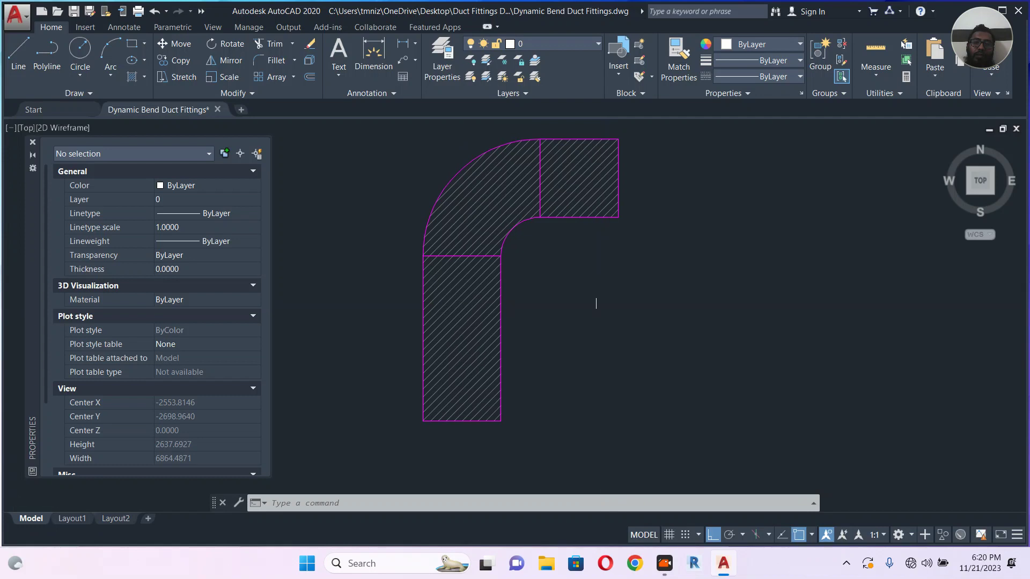